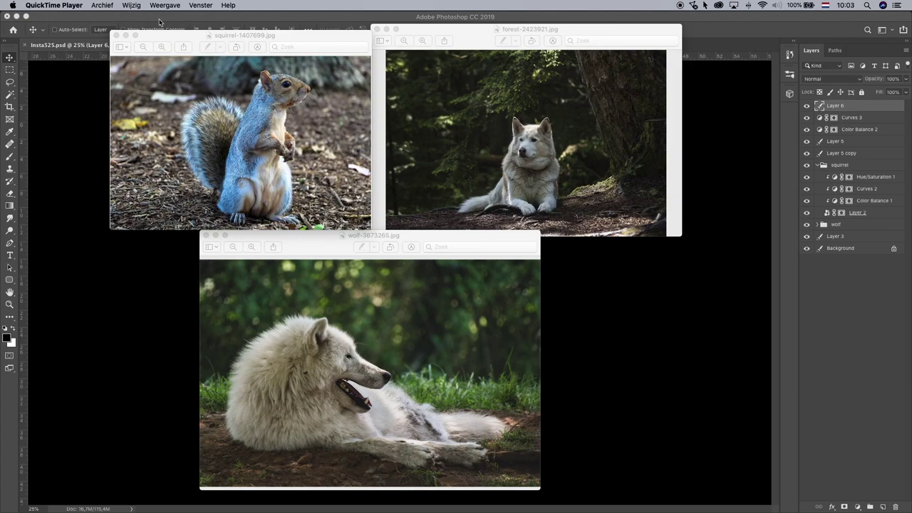
{"action": "left_click", "coordinate": [662, 328]}
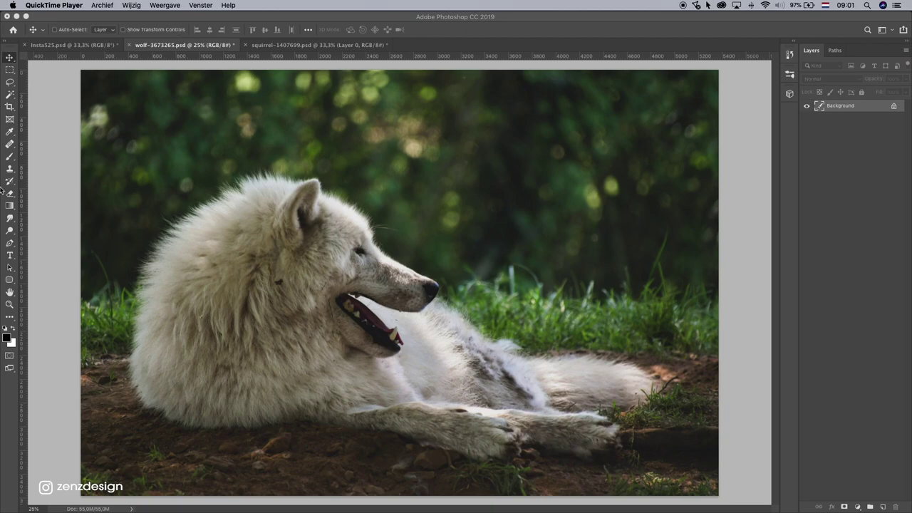
Start a Pen path off the image's left edge at ground level and trace it closely up the furry curve of the wolf's back.
{"action": "left_click", "coordinate": [47, 212]}
{"action": "left_click", "coordinate": [9, 304]}
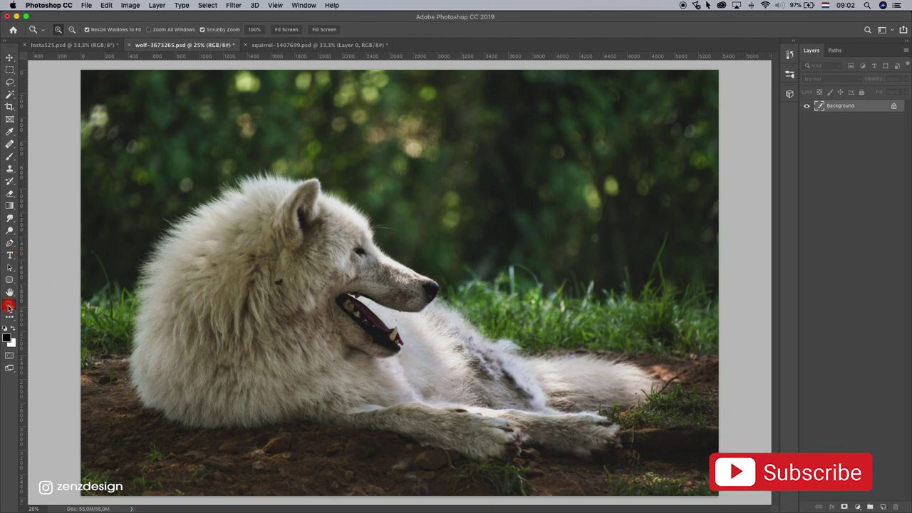
{"action": "left_click", "coordinate": [163, 279]}
{"action": "left_click", "coordinate": [10, 243]}
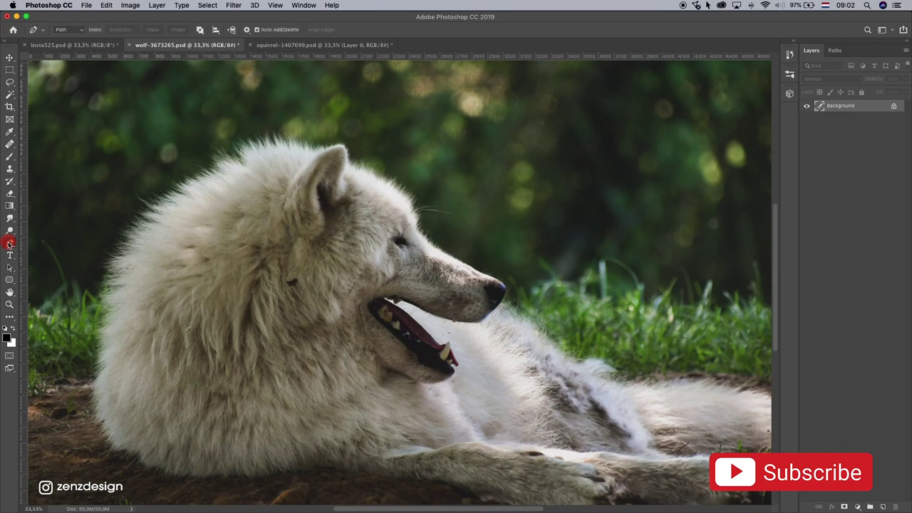
{"action": "scroll", "coordinate": [350, 147], "scroll_direction": "down", "scroll_amount": 5}
{"action": "scroll", "coordinate": [349, 147], "scroll_direction": "left", "scroll_amount": 3}
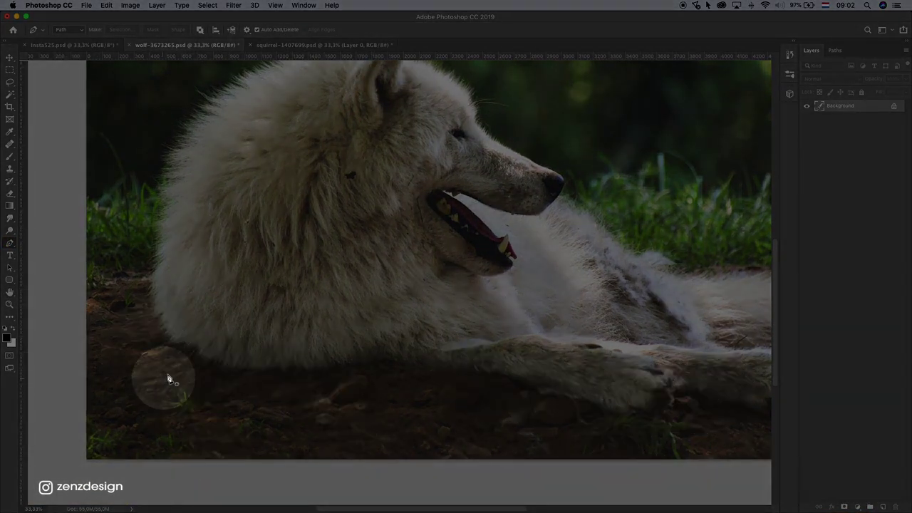
{"action": "scroll", "coordinate": [480, 365], "scroll_direction": "right", "scroll_amount": 6}
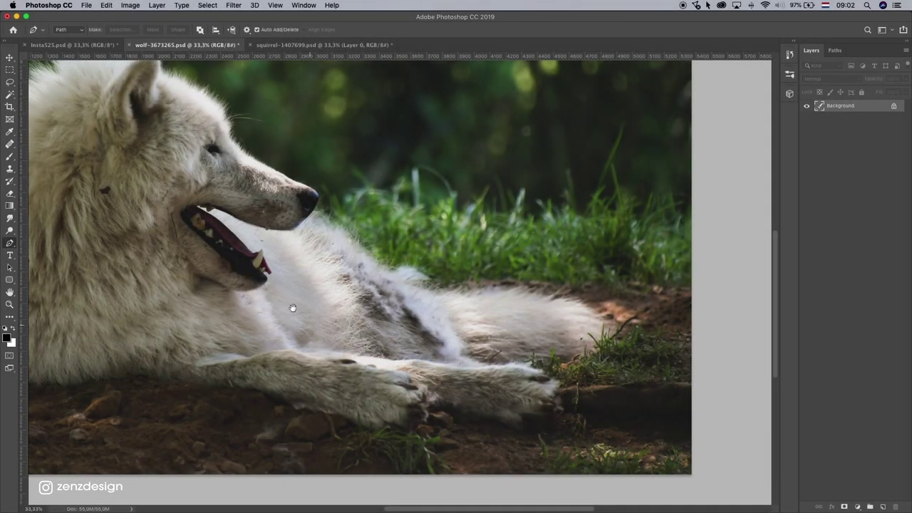
{"action": "left_click_drag", "start_coordinate": [268, 295], "coordinate": [574, 317]}
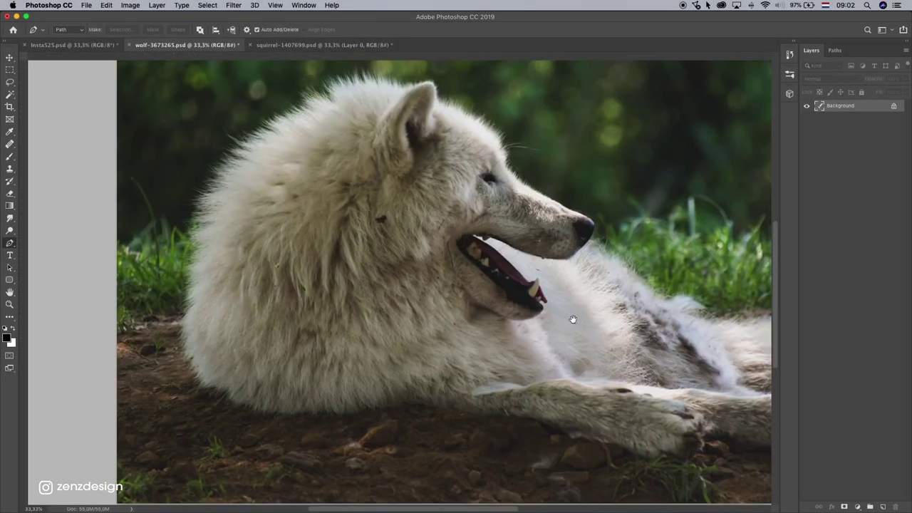
{"action": "left_click_drag", "start_coordinate": [445, 264], "coordinate": [437, 344]}
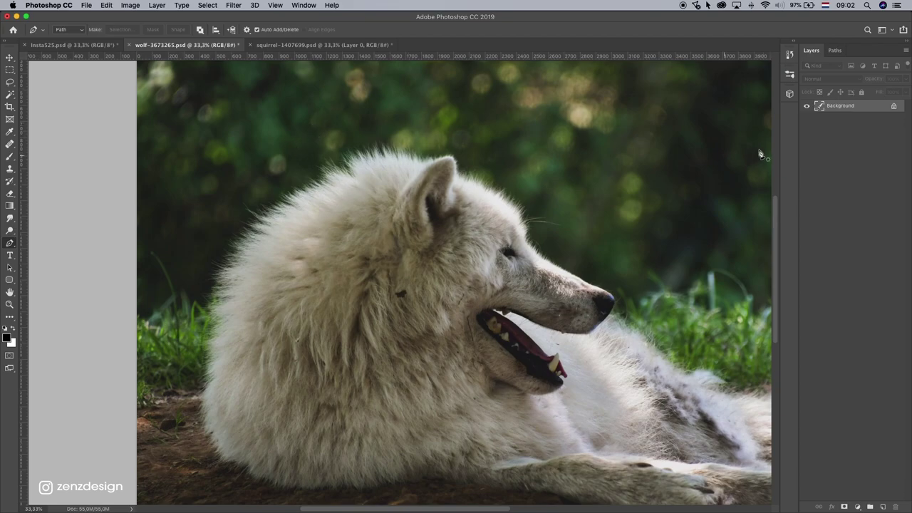
{"action": "left_click", "coordinate": [129, 390]}
{"action": "mouse_move", "coordinate": [201, 393]}
{"action": "left_mouse_down"}
{"action": "mouse_move", "coordinate": [228, 285]}
{"action": "mouse_move", "coordinate": [254, 255]}
{"action": "mouse_move", "coordinate": [246, 250]}
{"action": "mouse_move", "coordinate": [265, 219]}
{"action": "mouse_move", "coordinate": [311, 196]}
{"action": "left_mouse_up"}
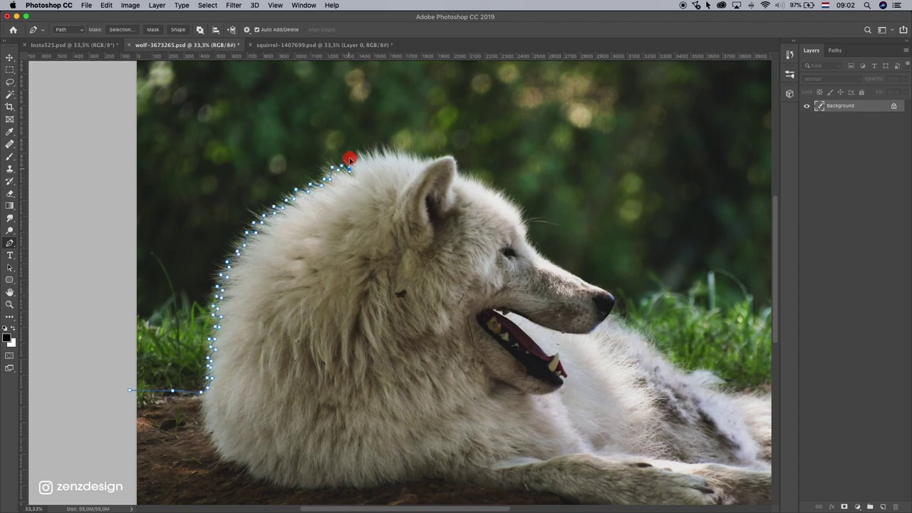
Continue the path with short segments along the top of the wolf's back and around its ear.
{"action": "left_click", "coordinate": [362, 154]}
{"action": "left_click", "coordinate": [379, 151]}
{"action": "left_click", "coordinate": [398, 156]}
{"action": "left_click", "coordinate": [417, 155]}
{"action": "left_click", "coordinate": [427, 156]}
{"action": "scroll", "coordinate": [439, 171], "scroll_direction": "up", "scroll_amount": 5}
{"action": "left_click", "coordinate": [396, 210]}
{"action": "left_click", "coordinate": [429, 204]}
{"action": "left_click", "coordinate": [443, 238]}
{"action": "left_click", "coordinate": [458, 243]}
{"action": "left_click", "coordinate": [473, 249]}
Continue the path along the wolf's forehead fur, past the eye and onto the bridge of the snout.
{"action": "left_click_drag", "start_coordinate": [477, 260], "coordinate": [349, 160]}
{"action": "left_click", "coordinate": [381, 163]}
{"action": "left_click", "coordinate": [417, 184]}
{"action": "left_click", "coordinate": [433, 203]}
{"action": "left_click", "coordinate": [452, 209]}
{"action": "left_click", "coordinate": [468, 229]}
{"action": "left_click", "coordinate": [473, 251]}
{"action": "left_click", "coordinate": [476, 273]}
{"action": "left_click", "coordinate": [481, 303]}
{"action": "left_click", "coordinate": [489, 318]}
{"action": "left_click", "coordinate": [506, 335]}
{"action": "left_click_drag", "start_coordinate": [529, 354], "coordinate": [445, 313]}
{"action": "left_click", "coordinate": [484, 329]}
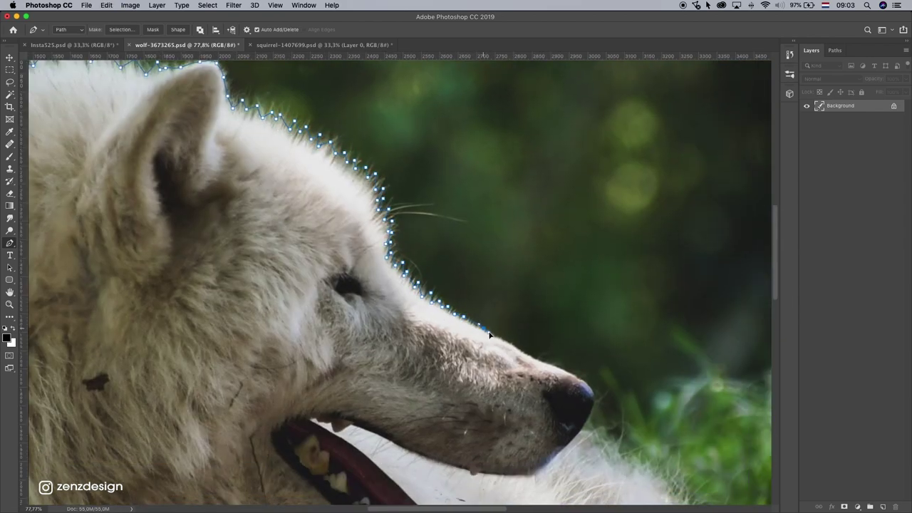
Trace the path around the tip of the nose, undoing a misplaced point, and onto the body fur behind the snout.
{"action": "left_click", "coordinate": [579, 379]}
{"action": "left_click", "coordinate": [586, 383]}
{"action": "left_click_drag", "start_coordinate": [593, 399], "coordinate": [470, 289]}
{"action": "key", "text": "super+z"}
{"action": "left_click", "coordinate": [473, 286]}
{"action": "left_click", "coordinate": [467, 306]}
{"action": "left_click", "coordinate": [459, 320]}
{"action": "left_click", "coordinate": [467, 322]}
{"action": "left_click_drag", "start_coordinate": [547, 330], "coordinate": [438, 224]}
Continue the path down the fur along the wolf's rear body to the start of the tail.
{"action": "left_click", "coordinate": [452, 282]}
{"action": "left_click", "coordinate": [488, 307]}
{"action": "left_click", "coordinate": [518, 335]}
{"action": "left_click", "coordinate": [546, 342]}
{"action": "left_click_drag", "start_coordinate": [560, 347], "coordinate": [424, 279]}
{"action": "left_click", "coordinate": [450, 280]}
{"action": "left_click", "coordinate": [484, 308]}
{"action": "left_click", "coordinate": [472, 311]}
{"action": "left_click_drag", "start_coordinate": [490, 327], "coordinate": [324, 300]}
{"action": "left_click", "coordinate": [425, 304]}
{"action": "left_click_drag", "start_coordinate": [448, 304], "coordinate": [207, 263]}
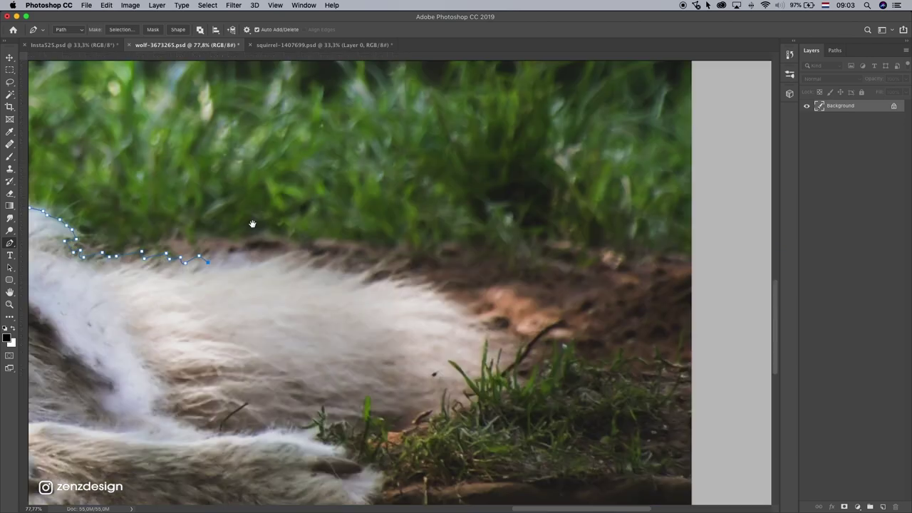
Extend the path along the upper edge of the tail and the ground line past the image's right edge.
{"action": "left_click_drag", "start_coordinate": [253, 223], "coordinate": [298, 254]}
{"action": "left_click", "coordinate": [336, 286]}
{"action": "left_click", "coordinate": [428, 296]}
{"action": "left_click_drag", "start_coordinate": [507, 289], "coordinate": [514, 290]}
{"action": "left_click", "coordinate": [542, 289]}
{"action": "left_click", "coordinate": [621, 288]}
{"action": "left_click", "coordinate": [672, 288]}
{"action": "key", "text": "super+z"}
{"action": "left_click", "coordinate": [710, 288]}
{"action": "left_click", "coordinate": [748, 290]}
Close the path by running it outside the canvas below the image and back to its starting point.
{"action": "scroll", "coordinate": [306, 326], "scroll_direction": "down", "scroll_amount": 10}
{"action": "scroll", "coordinate": [407, 312], "scroll_direction": "up", "scroll_amount": 4}
{"action": "left_click_drag", "start_coordinate": [622, 431], "coordinate": [186, 331]}
{"action": "left_click", "coordinate": [186, 330]}
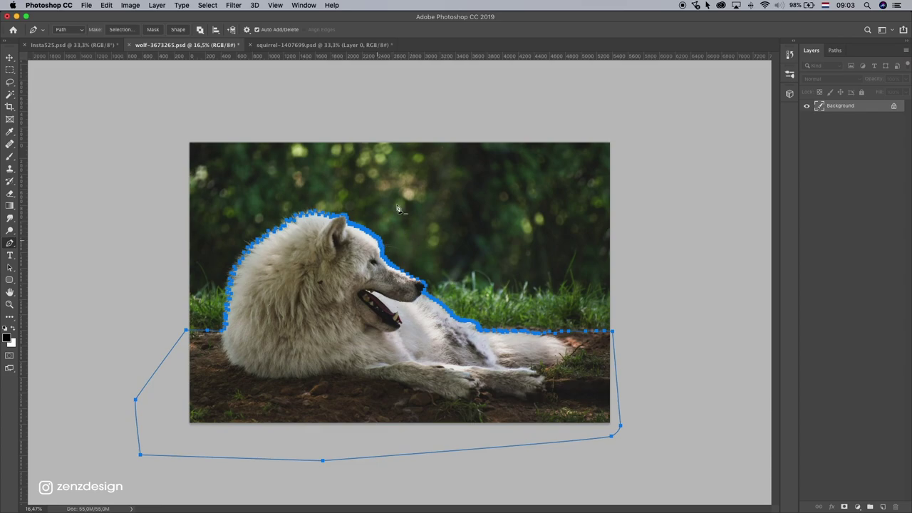
Convert the path into a selection with a 1-pixel feather and turn it into a layer mask on the wolf layer.
{"action": "right_click", "coordinate": [363, 247]}
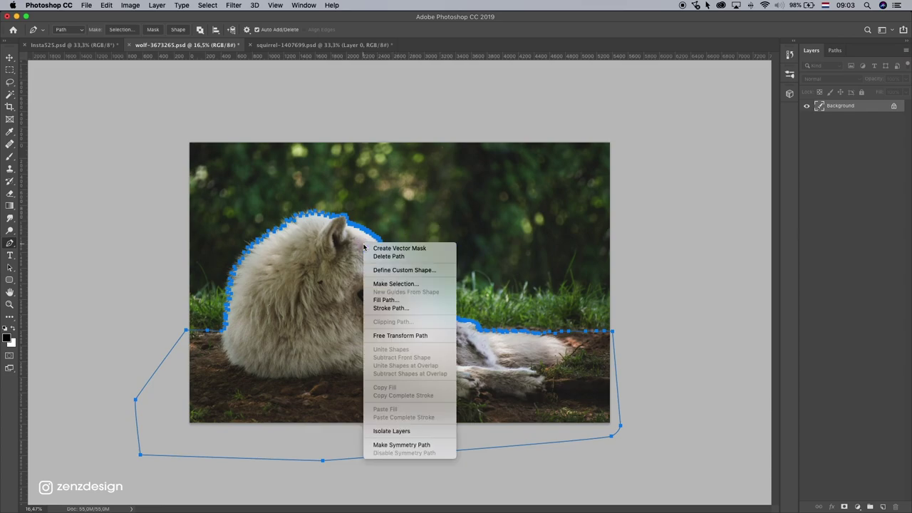
{"action": "left_click", "coordinate": [407, 285]}
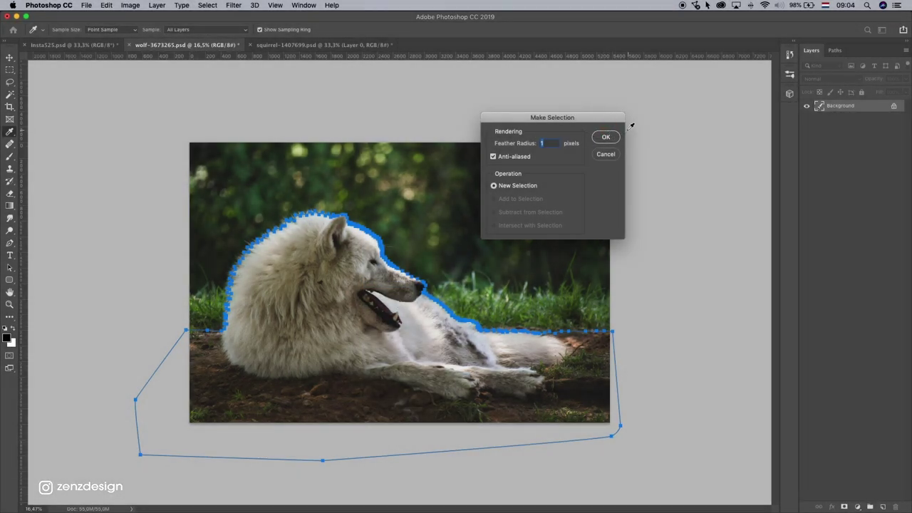
{"action": "left_click", "coordinate": [606, 137]}
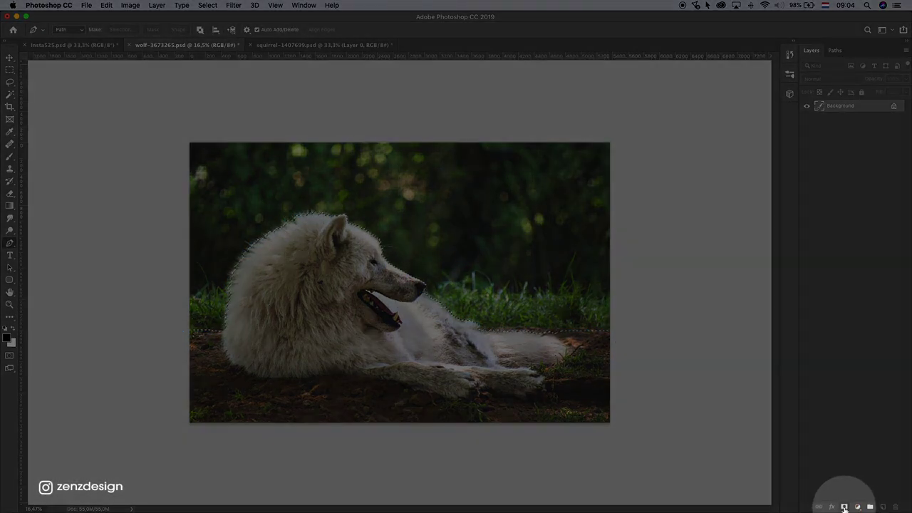
{"action": "left_click", "coordinate": [844, 507]}
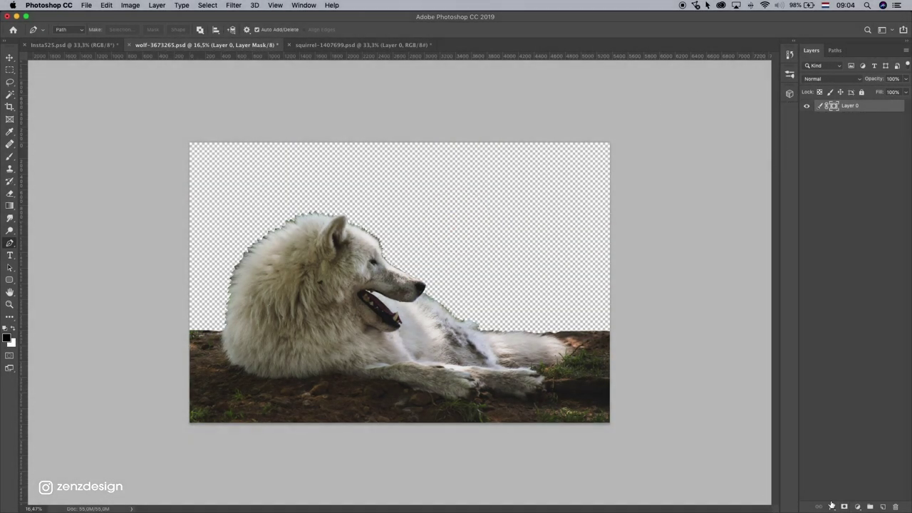
Add a Solid Color fill layer in grey 939393 and place it beneath the wolf layer.
{"action": "left_click", "coordinate": [856, 506]}
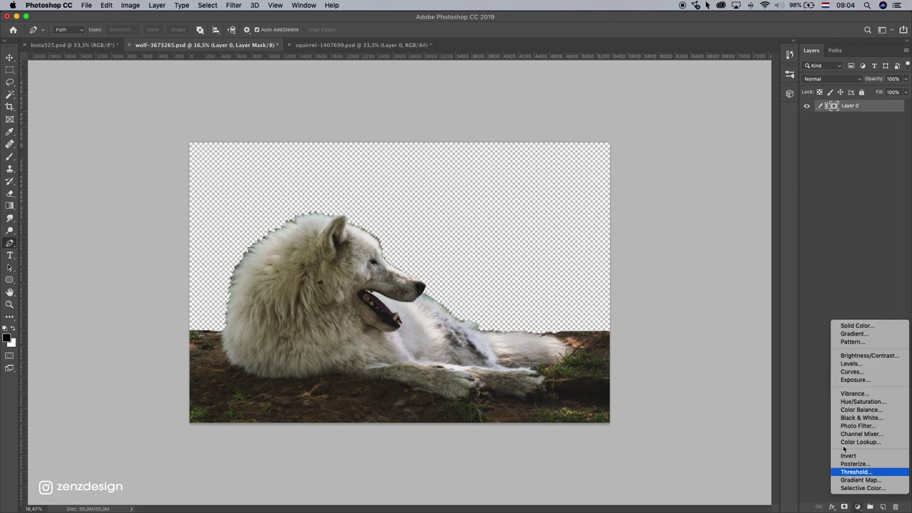
{"action": "left_click", "coordinate": [853, 326]}
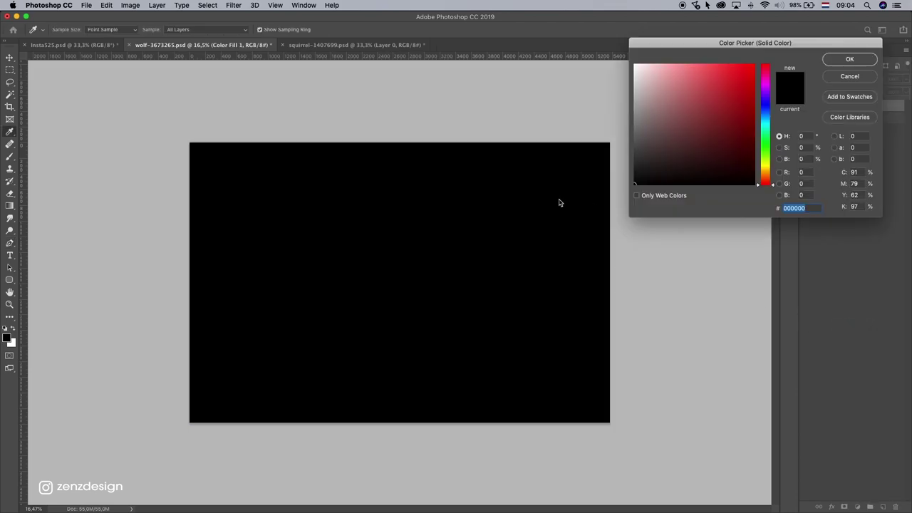
{"action": "mouse_move", "coordinate": [630, 130]}
{"action": "left_mouse_down"}
{"action": "mouse_move", "coordinate": [694, 126]}
{"action": "mouse_move", "coordinate": [635, 115]}
{"action": "left_mouse_up"}
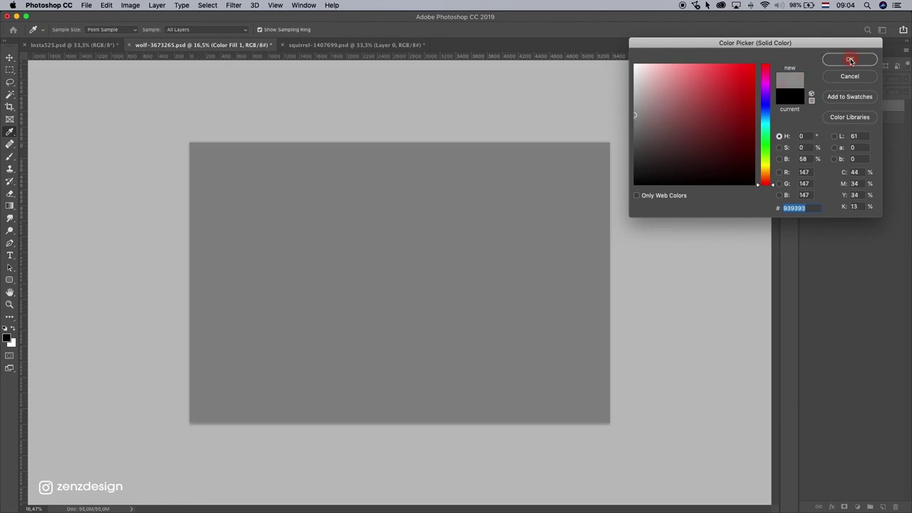
{"action": "left_click", "coordinate": [850, 60]}
{"action": "left_click_drag", "start_coordinate": [859, 107], "coordinate": [855, 126]}
Open the wolf's layer mask in Select and Mask and paint along the fur and ground edges with an enlarged Refine Edge Brush.
{"action": "left_click", "coordinate": [834, 107]}
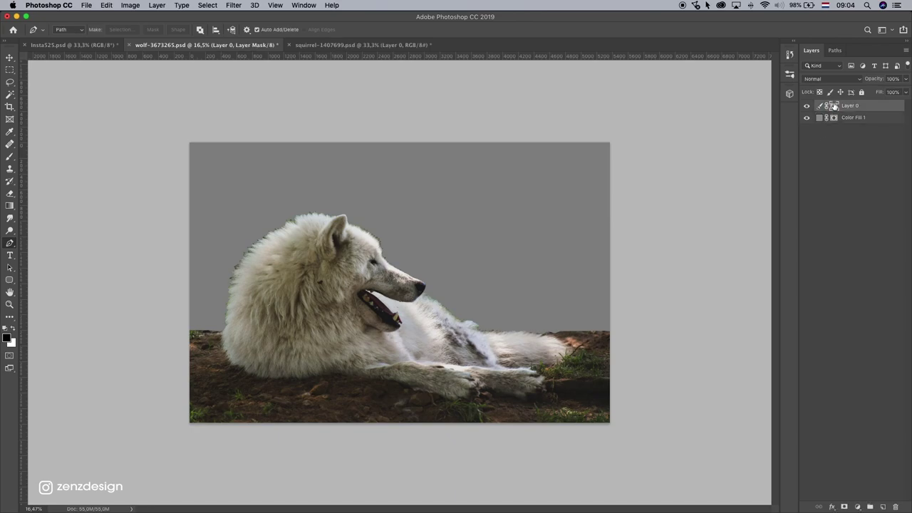
{"action": "right_click", "coordinate": [834, 106]}
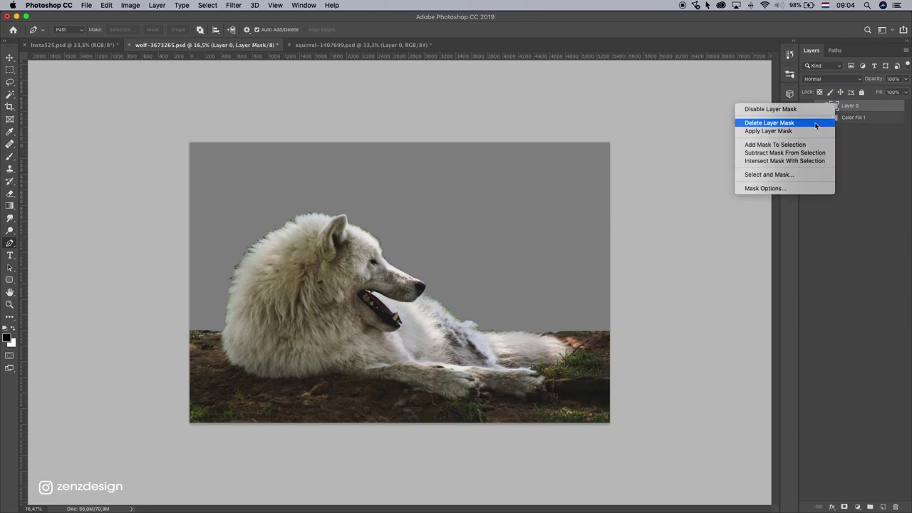
{"action": "left_click", "coordinate": [787, 176]}
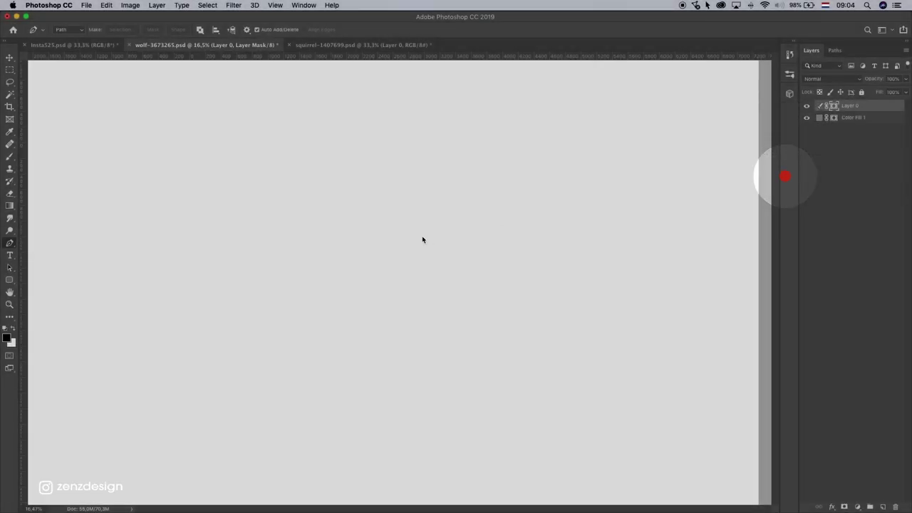
{"action": "left_click", "coordinate": [421, 237]}
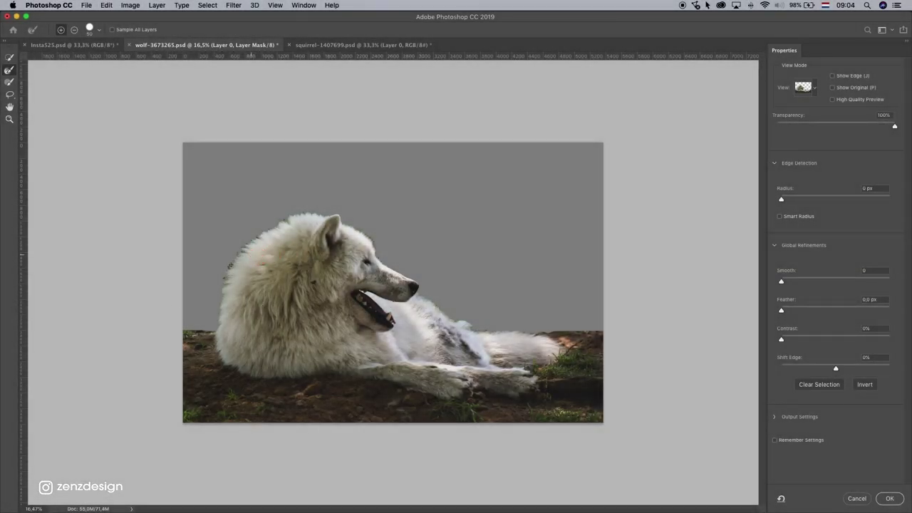
{"action": "left_click_drag", "start_coordinate": [209, 287], "coordinate": [222, 281]}
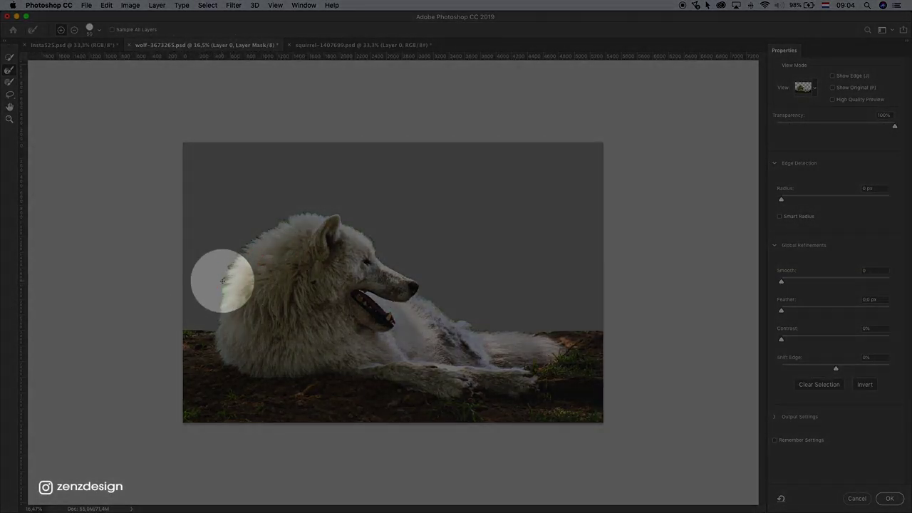
{"action": "left_click", "coordinate": [222, 280]}
{"action": "scroll", "coordinate": [222, 280], "scroll_direction": "up", "scroll_amount": 10}
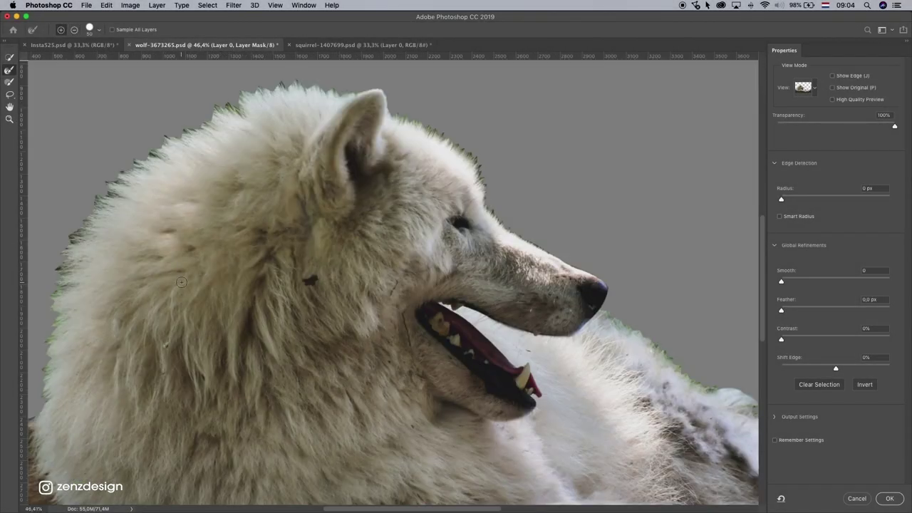
{"action": "scroll", "coordinate": [181, 282], "scroll_direction": "down", "scroll_amount": 4}
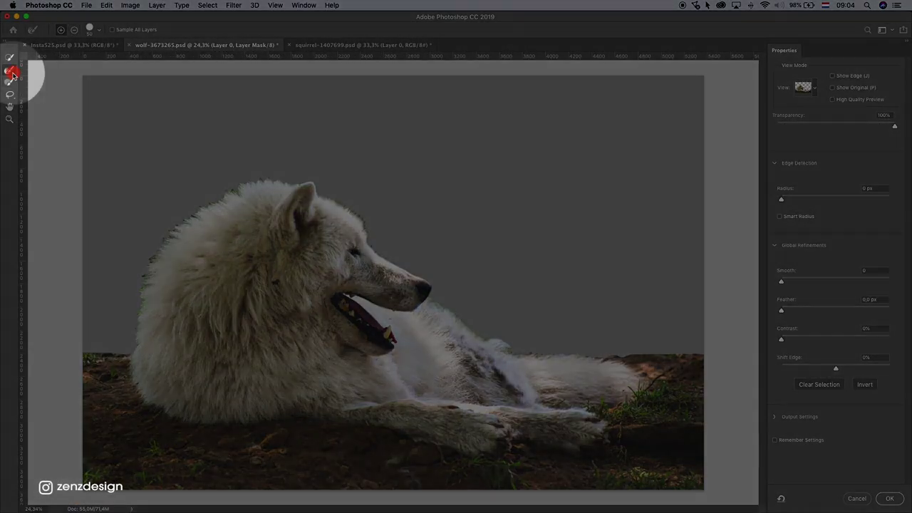
{"action": "left_click", "coordinate": [10, 72]}
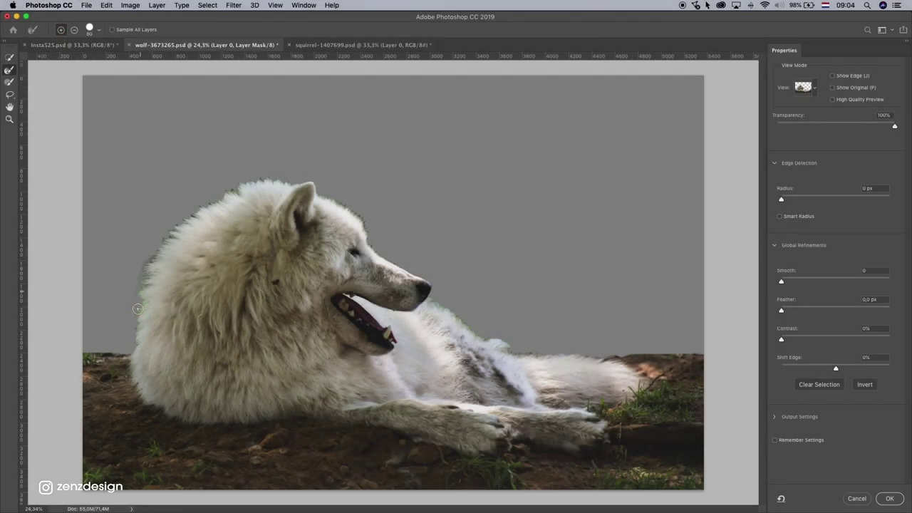
{"action": "left_click_drag", "start_coordinate": [136, 318], "coordinate": [161, 246]}
{"action": "key", "text": "bracketright"}
{"action": "key", "text": "bracketright"}
{"action": "left_click_drag", "start_coordinate": [135, 353], "coordinate": [87, 352]}
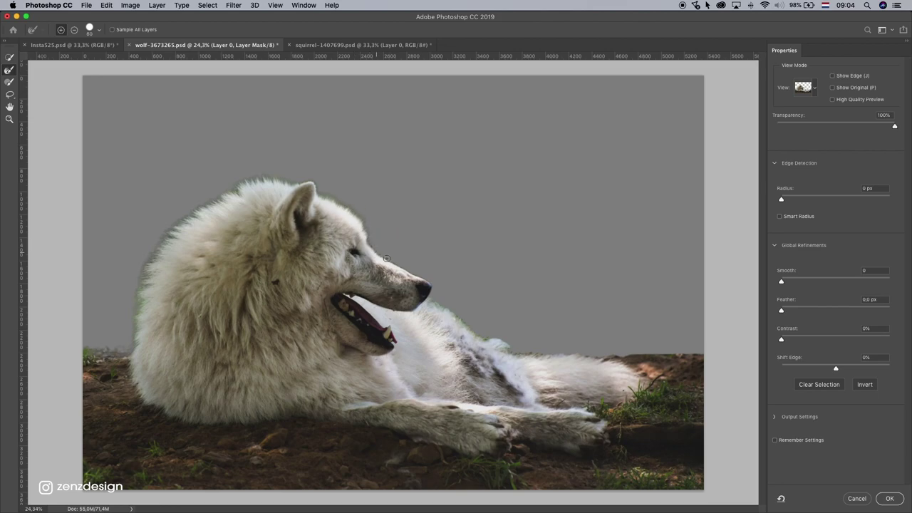
{"action": "left_click_drag", "start_coordinate": [584, 355], "coordinate": [723, 345]}
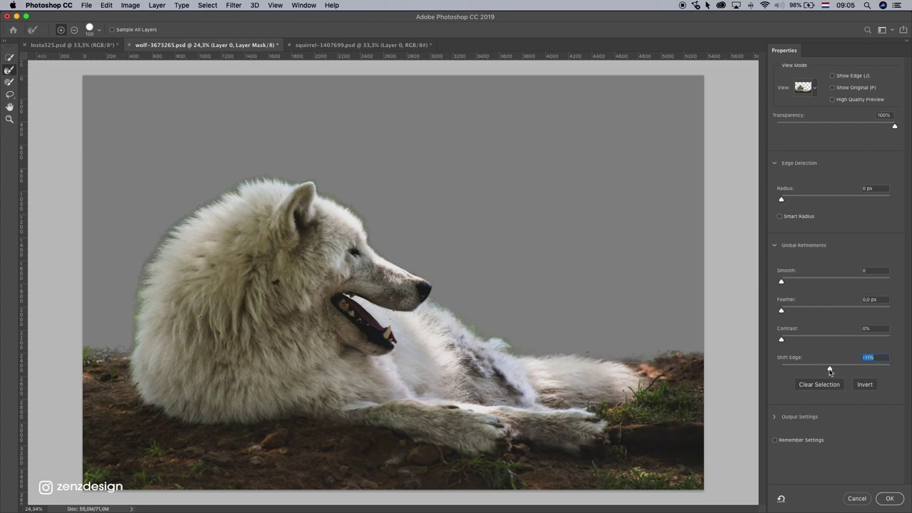
Lower Shift Edge to pull the mask edge inward and apply the mask refinement.
{"action": "left_click_drag", "start_coordinate": [826, 370], "coordinate": [825, 370]}
{"action": "left_click", "coordinate": [890, 499]}
Create a new empty layer above the wolf layer and clip it to the wolf as a clipping mask.
{"action": "left_click", "coordinate": [10, 305]}
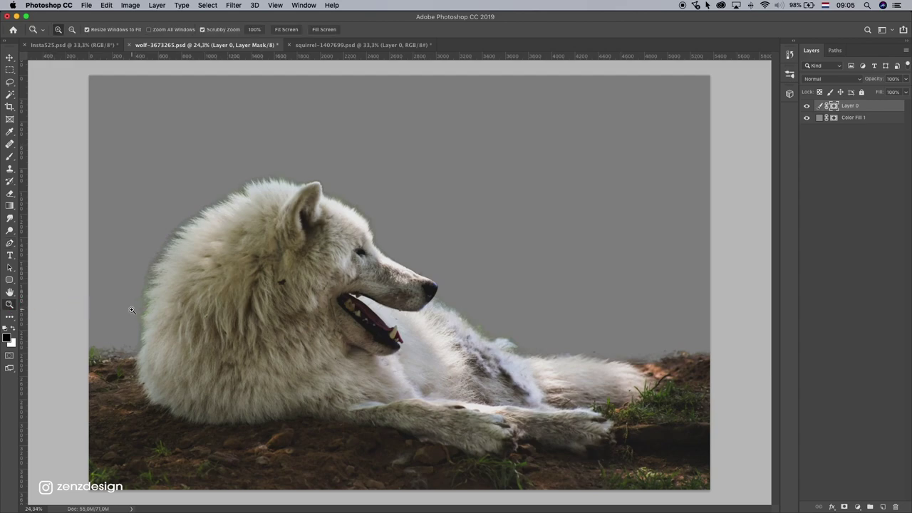
{"action": "left_click", "coordinate": [149, 228]}
{"action": "left_click", "coordinate": [149, 228]}
{"action": "left_click_drag", "start_coordinate": [128, 233], "coordinate": [244, 183]}
{"action": "left_click", "coordinate": [244, 185]}
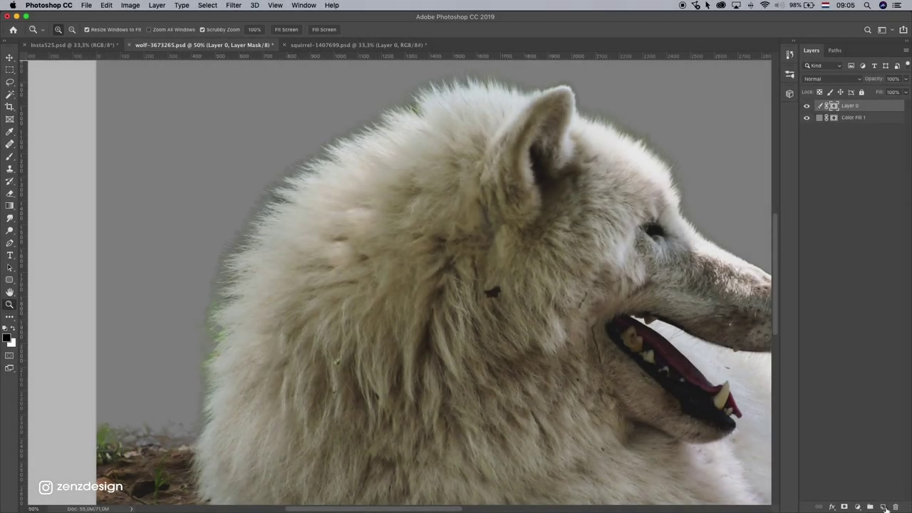
{"action": "left_click", "coordinate": [883, 506]}
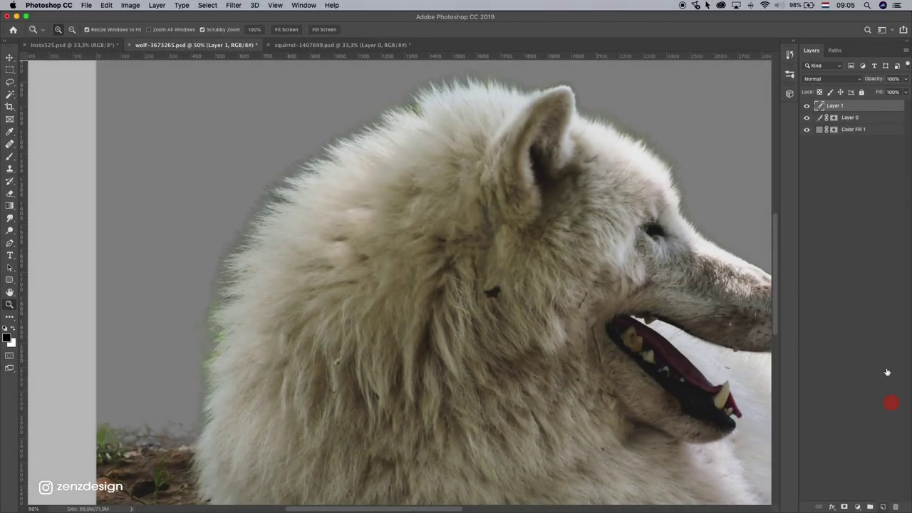
{"action": "right_click", "coordinate": [836, 107]}
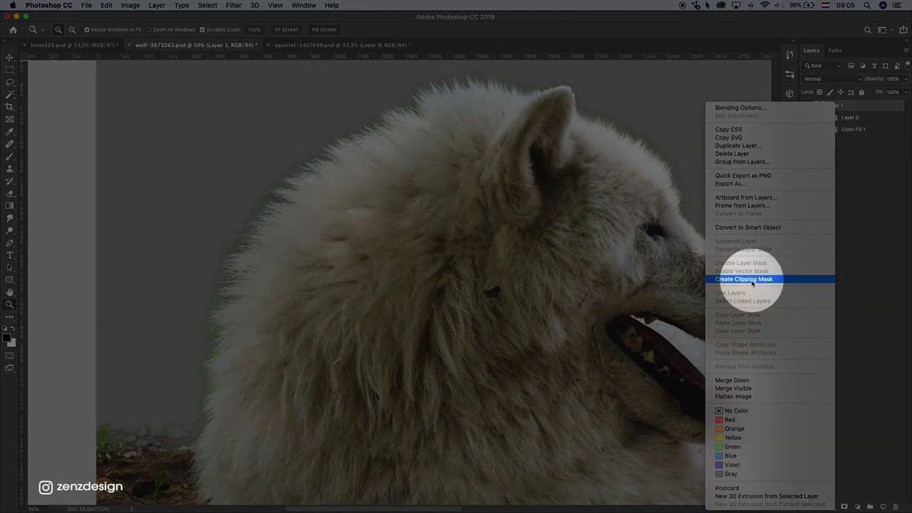
{"action": "left_click", "coordinate": [754, 280]}
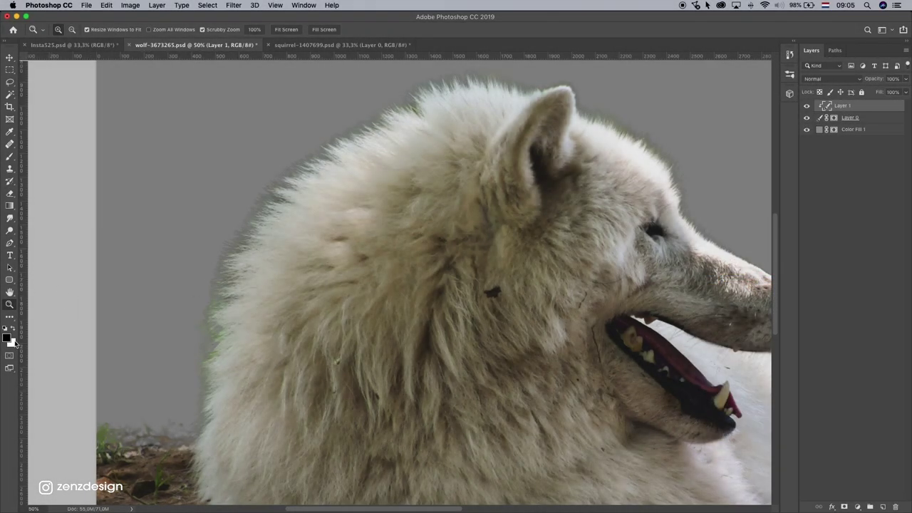
Set the foreground colour to a light grey sampled from the wolf's fur, e7e7e7.
{"action": "left_click", "coordinate": [7, 339]}
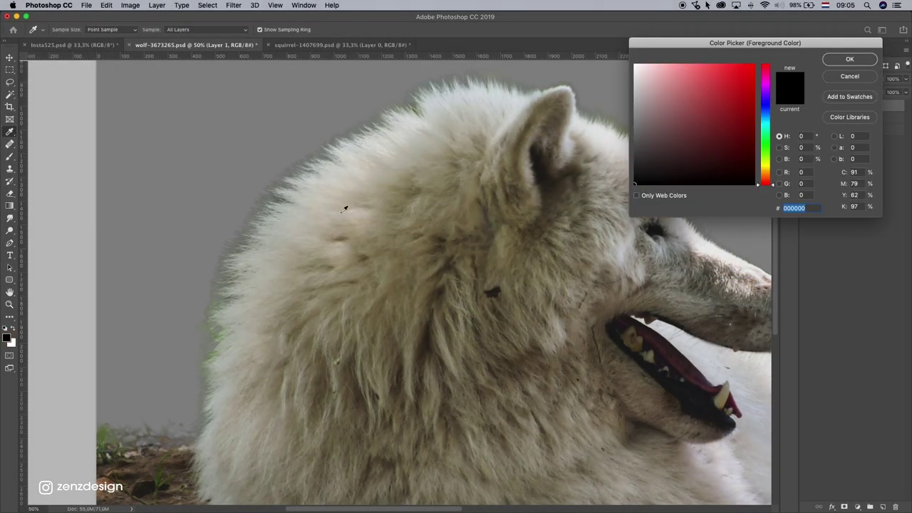
{"action": "left_click", "coordinate": [370, 137]}
{"action": "left_click_drag", "start_coordinate": [637, 76], "coordinate": [630, 75]}
{"action": "left_click", "coordinate": [388, 134]}
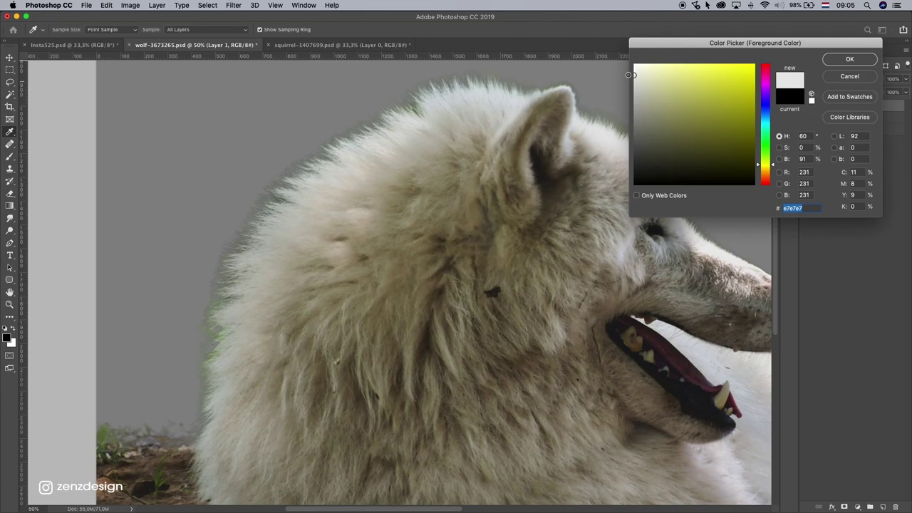
{"action": "left_click", "coordinate": [828, 59]}
Set up a soft round brush with 0% hardness, 63% opacity and 64% flow.
{"action": "key", "text": "z"}
{"action": "left_click", "coordinate": [10, 156]}
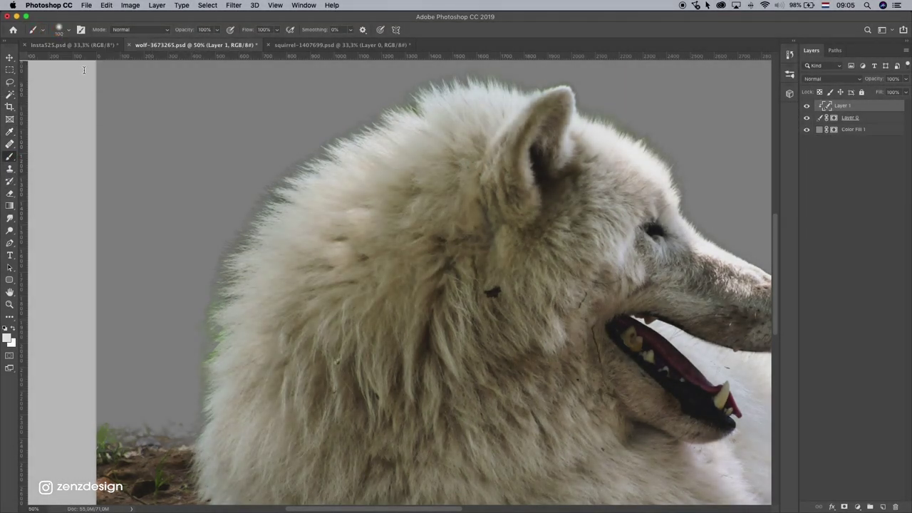
{"action": "left_click", "coordinate": [41, 32]}
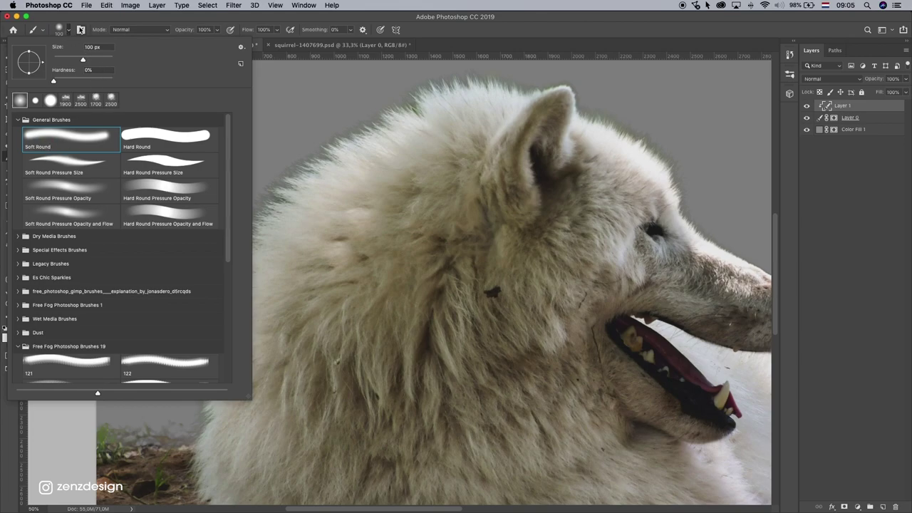
{"action": "mouse_move", "coordinate": [68, 80]}
{"action": "left_mouse_down"}
{"action": "mouse_move", "coordinate": [79, 81]}
{"action": "mouse_move", "coordinate": [53, 82]}
{"action": "left_mouse_up"}
{"action": "key", "text": "Return"}
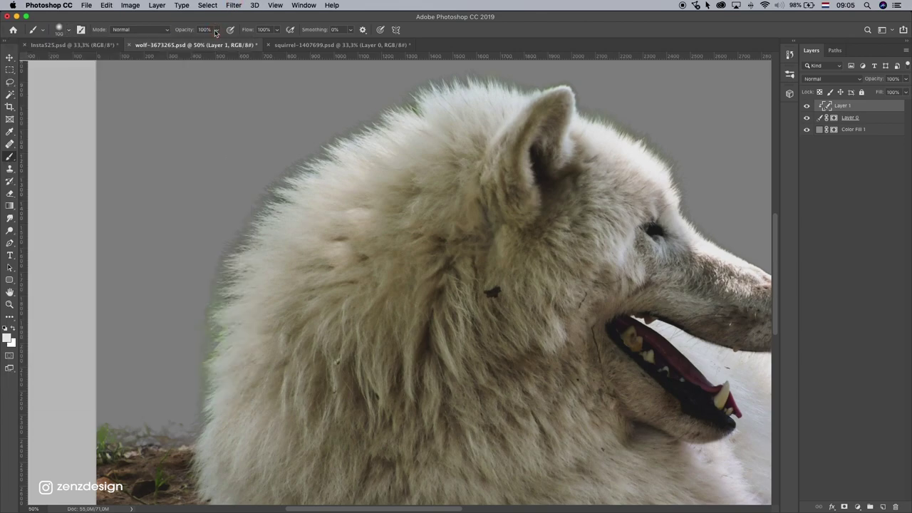
{"action": "left_click", "coordinate": [216, 30]}
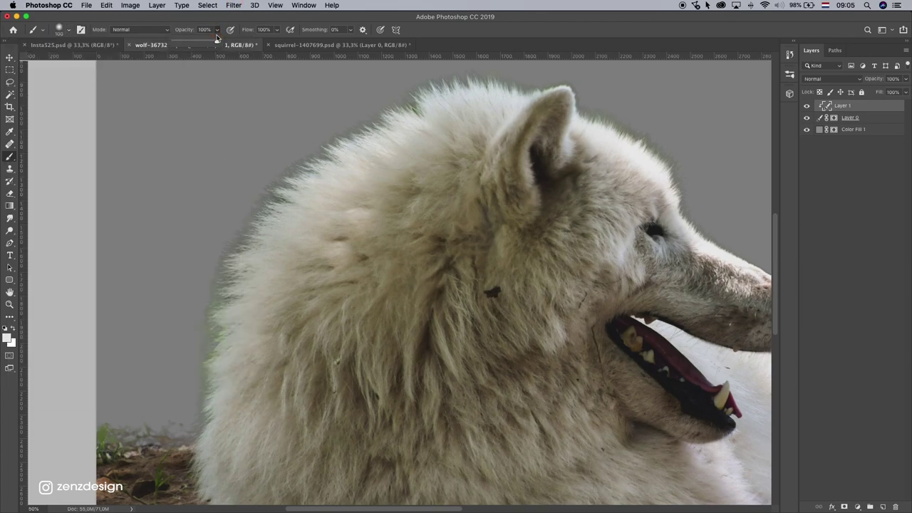
{"action": "left_click", "coordinate": [275, 30]}
{"action": "left_click", "coordinate": [279, 104]}
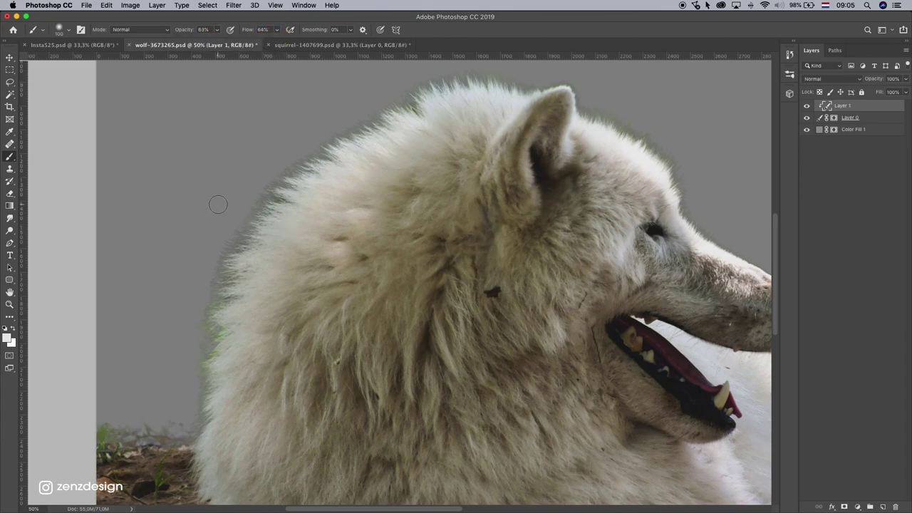
Paint over the green and dark fringe along the wolf's back and neck fur with the brush enlarged to 200 px.
{"action": "key", "text": "bracketright"}
{"action": "key", "text": "bracketright"}
{"action": "key", "text": "bracketright"}
{"action": "mouse_move", "coordinate": [254, 210]}
{"action": "left_mouse_down"}
{"action": "mouse_move", "coordinate": [218, 228]}
{"action": "mouse_move", "coordinate": [370, 99]}
{"action": "mouse_move", "coordinate": [221, 199]}
{"action": "mouse_move", "coordinate": [328, 129]}
{"action": "mouse_move", "coordinate": [196, 270]}
{"action": "mouse_move", "coordinate": [190, 363]}
{"action": "left_mouse_up"}
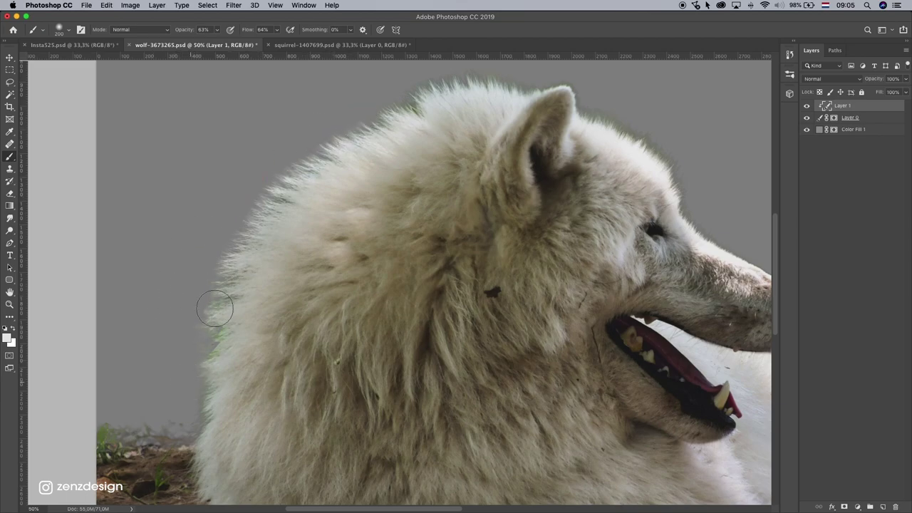
{"action": "left_click_drag", "start_coordinate": [226, 264], "coordinate": [195, 378]}
{"action": "mouse_move", "coordinate": [199, 411]}
{"action": "left_mouse_down"}
{"action": "mouse_move", "coordinate": [188, 302]}
{"action": "mouse_move", "coordinate": [183, 323]}
{"action": "left_mouse_up"}
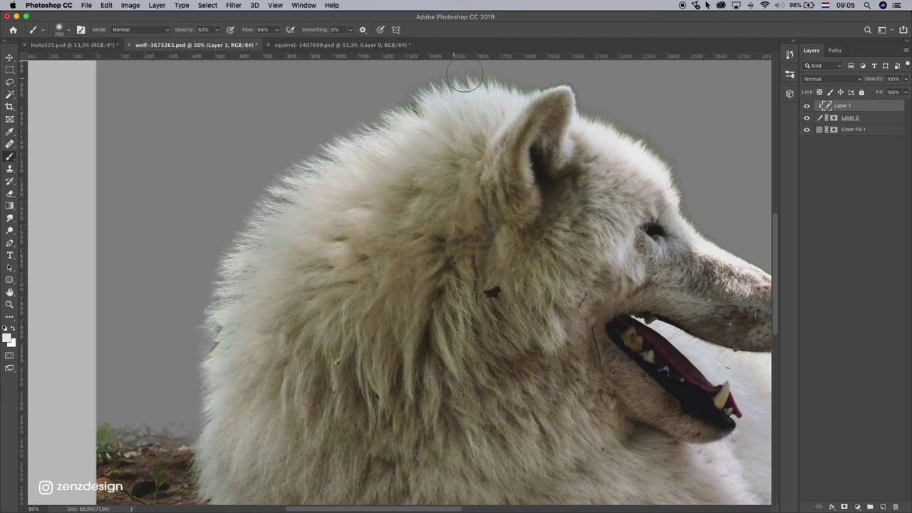
{"action": "left_click_drag", "start_coordinate": [464, 76], "coordinate": [345, 136]}
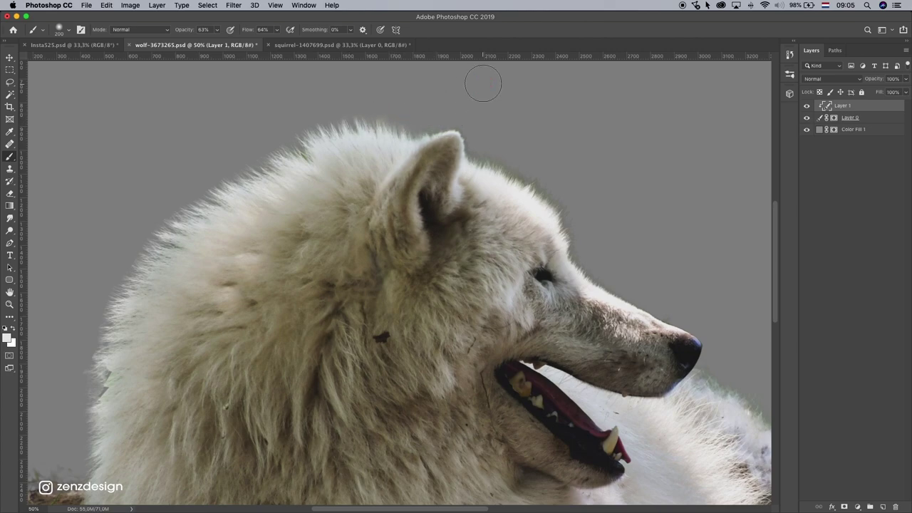
Paint away the dark fringe around the wolf's ear and forehead with a smaller brush, ending at 125 px.
{"action": "key", "text": "bracketleft"}
{"action": "key", "text": "bracketleft"}
{"action": "key", "text": "bracketleft"}
{"action": "key", "text": "bracketleft"}
{"action": "key", "text": "bracketleft"}
{"action": "key", "text": "bracketleft"}
{"action": "left_click", "coordinate": [461, 124]}
{"action": "mouse_move", "coordinate": [470, 132]}
{"action": "left_mouse_down"}
{"action": "mouse_move", "coordinate": [510, 170]}
{"action": "mouse_move", "coordinate": [581, 203]}
{"action": "left_mouse_up"}
{"action": "key", "text": "bracketright"}
{"action": "key", "text": "bracketright"}
{"action": "key", "text": "bracketright"}
{"action": "left_click_drag", "start_coordinate": [591, 241], "coordinate": [593, 272]}
{"action": "left_click_drag", "start_coordinate": [568, 197], "coordinate": [569, 202]}
Paint over the coloured fringe along the fur of the wolf's body behind the snout and toward the tail.
{"action": "left_click_drag", "start_coordinate": [673, 290], "coordinate": [507, 207]}
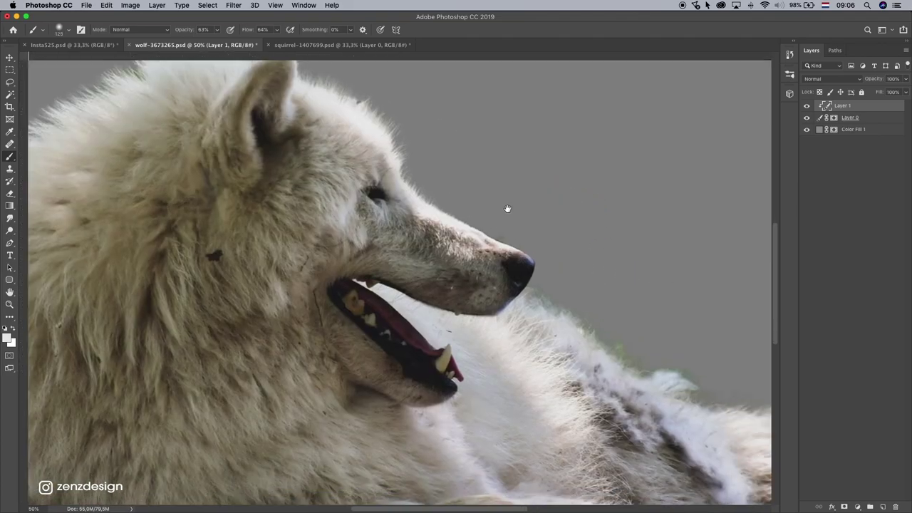
{"action": "mouse_move", "coordinate": [560, 304]}
{"action": "left_mouse_down"}
{"action": "mouse_move", "coordinate": [491, 171]}
{"action": "mouse_move", "coordinate": [520, 179]}
{"action": "mouse_move", "coordinate": [585, 243]}
{"action": "left_mouse_up"}
{"action": "left_click_drag", "start_coordinate": [528, 184], "coordinate": [619, 249]}
{"action": "mouse_move", "coordinate": [686, 252]}
{"action": "left_mouse_down"}
{"action": "mouse_move", "coordinate": [464, 278]}
{"action": "mouse_move", "coordinate": [539, 269]}
{"action": "left_mouse_up"}
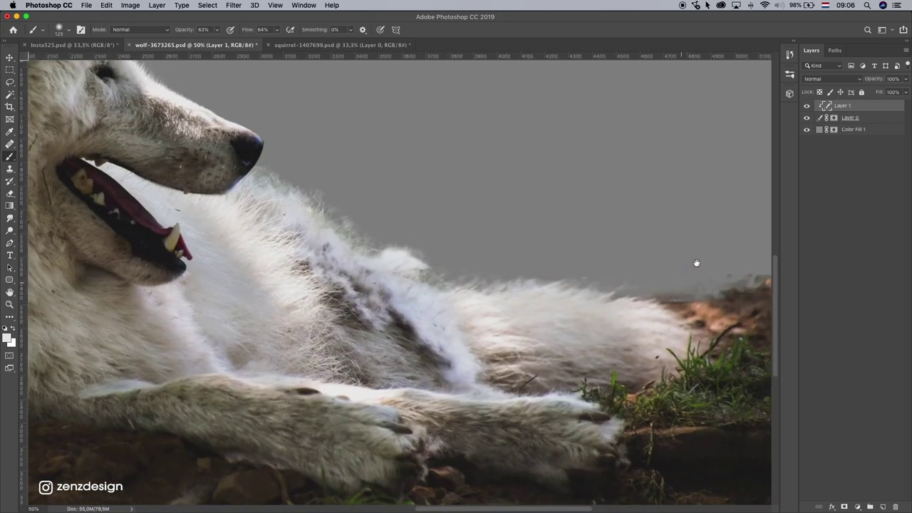
{"action": "left_click_drag", "start_coordinate": [696, 261], "coordinate": [458, 291]}
{"action": "left_click_drag", "start_coordinate": [414, 313], "coordinate": [426, 314]}
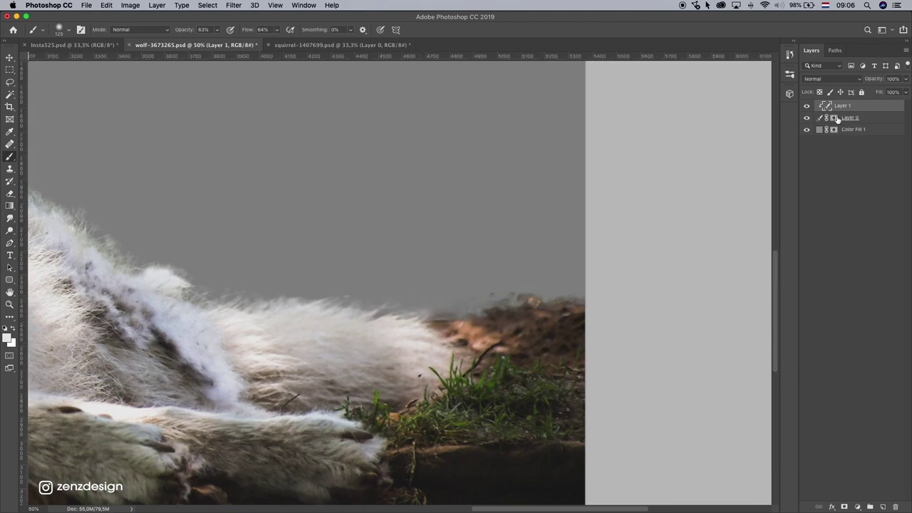
Paint black on the wolf's layer mask to clean up the upper edge of the ground on both sides of the wolf.
{"action": "left_click", "coordinate": [836, 118]}
{"action": "mouse_move", "coordinate": [517, 291]}
{"action": "left_mouse_down"}
{"action": "mouse_move", "coordinate": [466, 297]}
{"action": "mouse_move", "coordinate": [578, 285]}
{"action": "mouse_move", "coordinate": [461, 289]}
{"action": "mouse_move", "coordinate": [562, 287]}
{"action": "mouse_move", "coordinate": [457, 302]}
{"action": "left_mouse_up"}
{"action": "left_click_drag", "start_coordinate": [60, 352], "coordinate": [755, 283]}
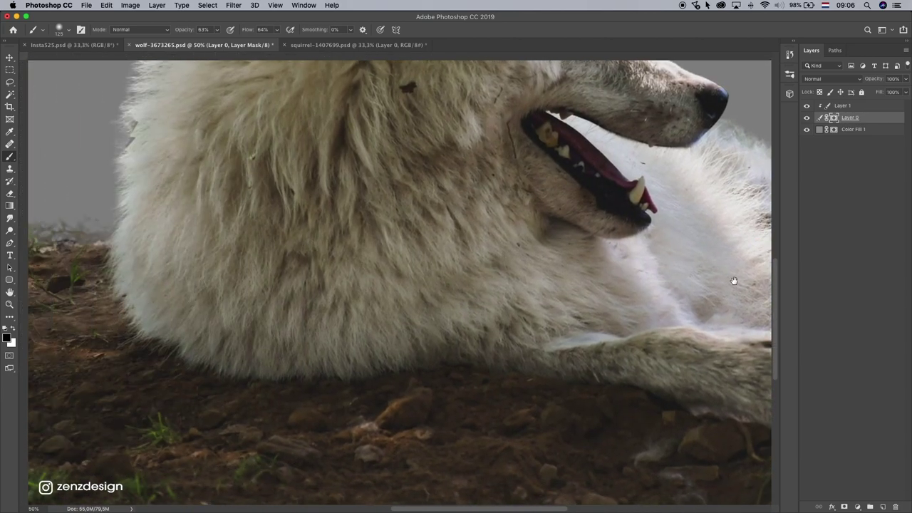
{"action": "left_click_drag", "start_coordinate": [210, 235], "coordinate": [509, 274]}
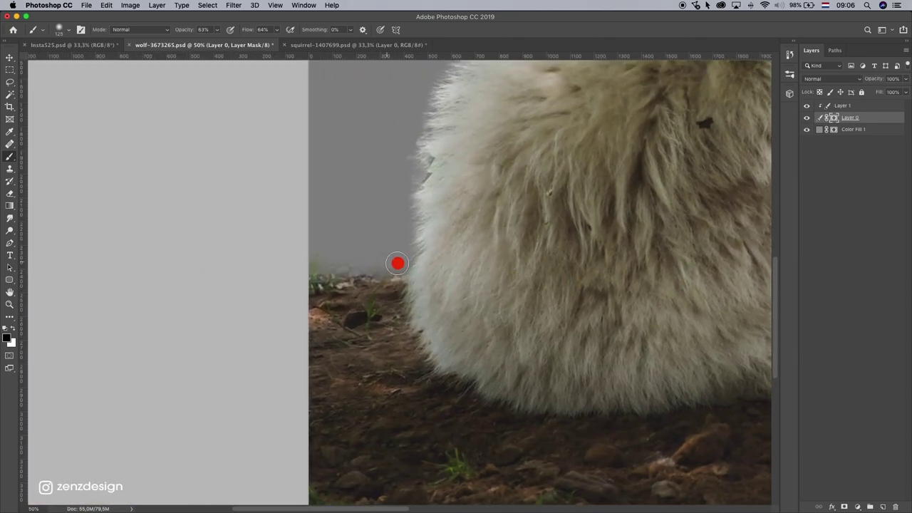
{"action": "key", "text": "super+r"}
{"action": "mouse_move", "coordinate": [375, 248]}
{"action": "left_mouse_down"}
{"action": "mouse_move", "coordinate": [321, 277]}
{"action": "mouse_move", "coordinate": [311, 312]}
{"action": "left_mouse_up"}
{"action": "key", "text": "super+r"}
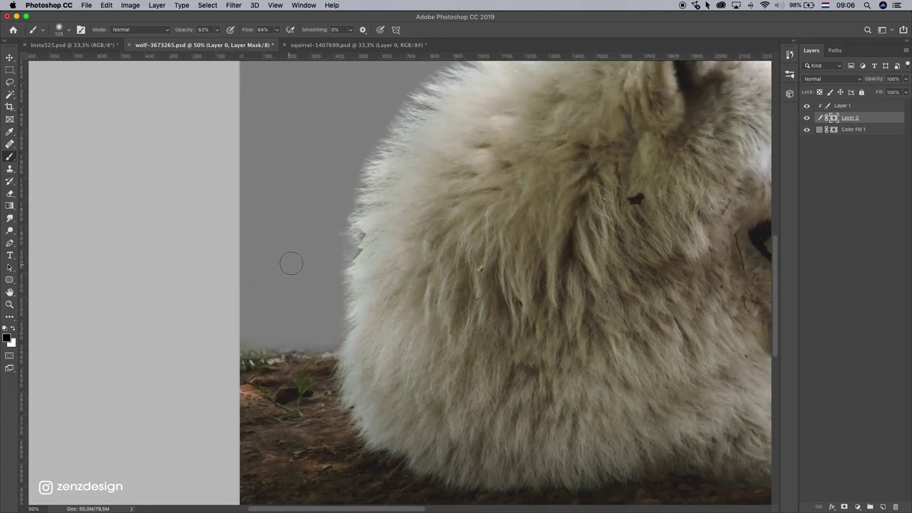
Paint white on the wolf's layer mask to bring back fur along the gap in the back edge.
{"action": "left_click", "coordinate": [13, 328]}
{"action": "left_click_drag", "start_coordinate": [371, 226], "coordinate": [357, 276]}
{"action": "left_click_drag", "start_coordinate": [459, 156], "coordinate": [425, 304]}
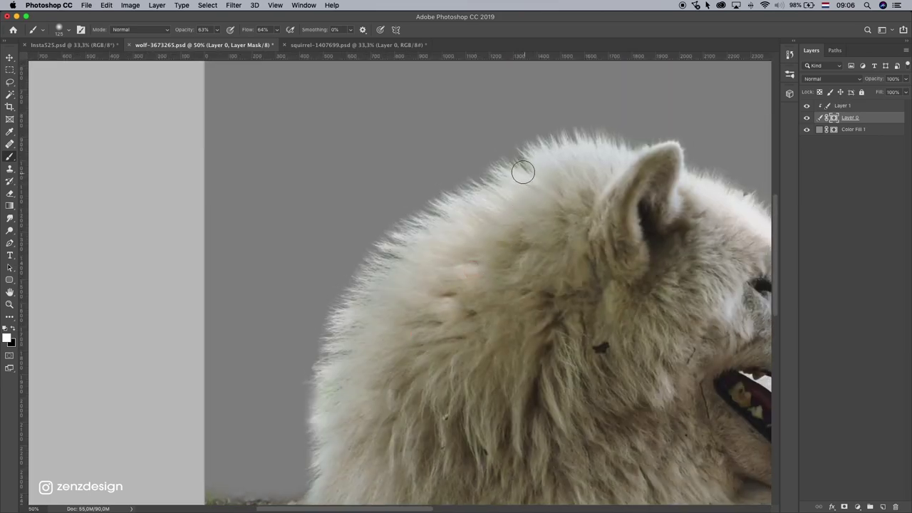
Reselect the clipped paint layer and examine the whole wolf cutout against the grey backdrop.
{"action": "left_click", "coordinate": [841, 106]}
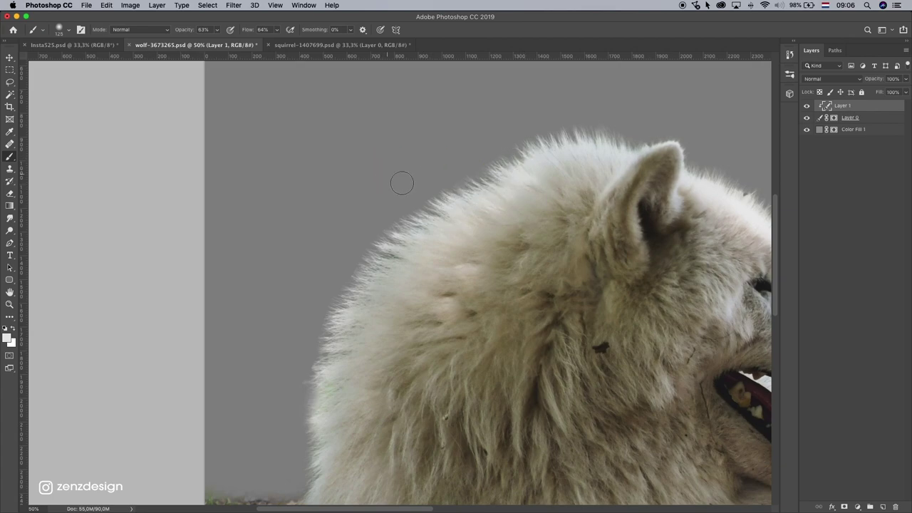
{"action": "left_click_drag", "start_coordinate": [411, 193], "coordinate": [299, 126]}
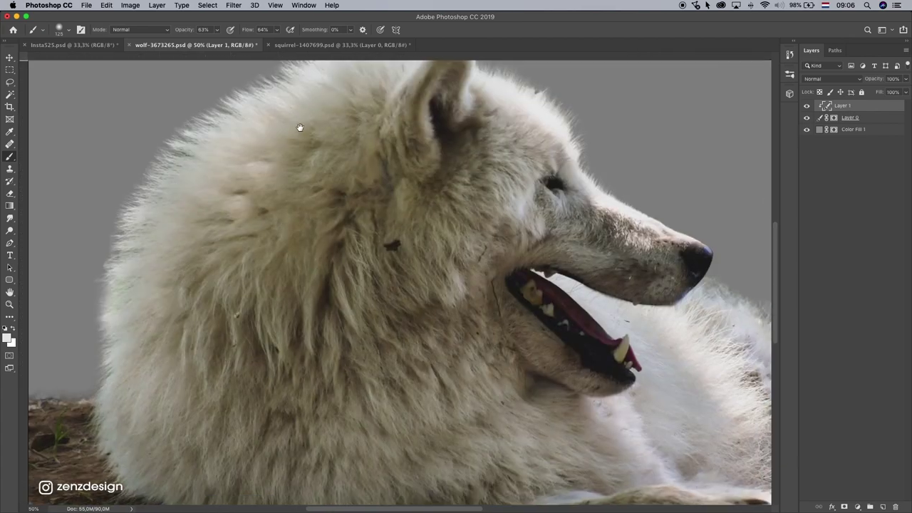
{"action": "left_click", "coordinate": [9, 304]}
{"action": "left_click", "coordinate": [354, 268], "text": "alt"}
{"action": "left_click", "coordinate": [496, 273], "text": "alt"}
{"action": "left_click", "coordinate": [497, 265], "text": "alt"}
{"action": "left_click", "coordinate": [360, 309]}
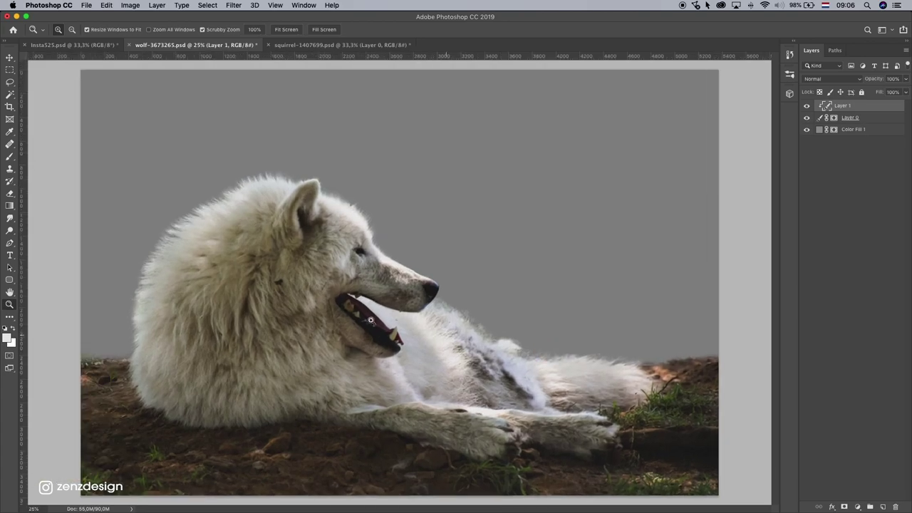
{"action": "left_click", "coordinate": [350, 325], "text": "alt"}
{"action": "left_click", "coordinate": [352, 329]}
Merge the clipped paint layer and the masked wolf layer into one layer.
{"action": "left_click", "coordinate": [10, 58]}
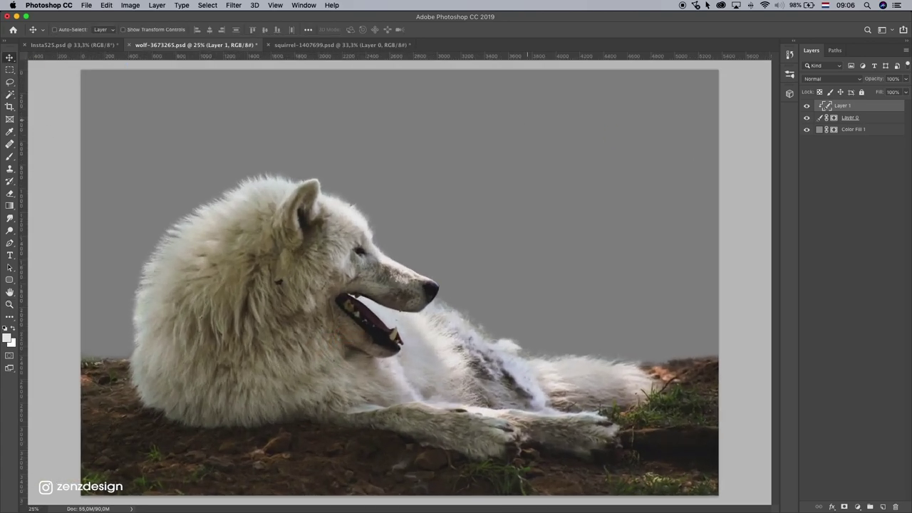
{"action": "left_click", "coordinate": [873, 123], "text": "shift"}
{"action": "key", "text": "super+e"}
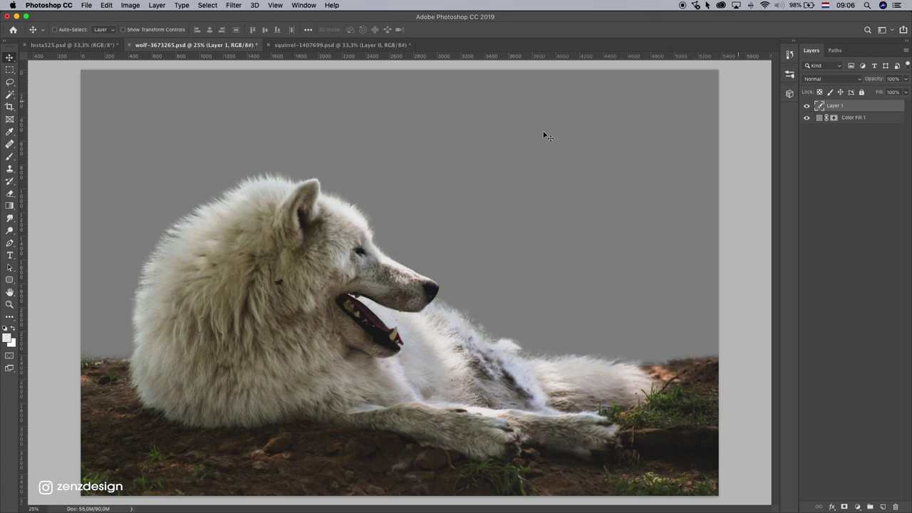
Copy the entire merged wolf layer and paste it into the Insta525.psd document.
{"action": "key", "text": "super+a"}
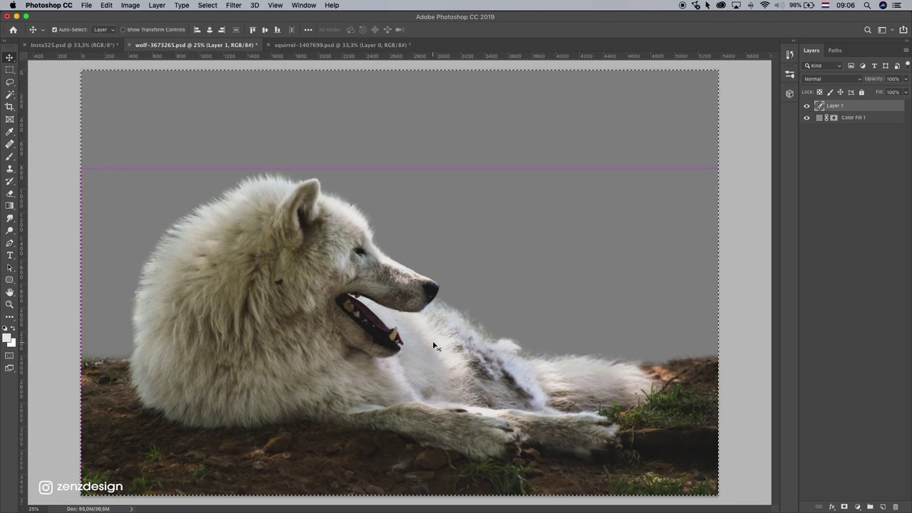
{"action": "left_click", "coordinate": [97, 45]}
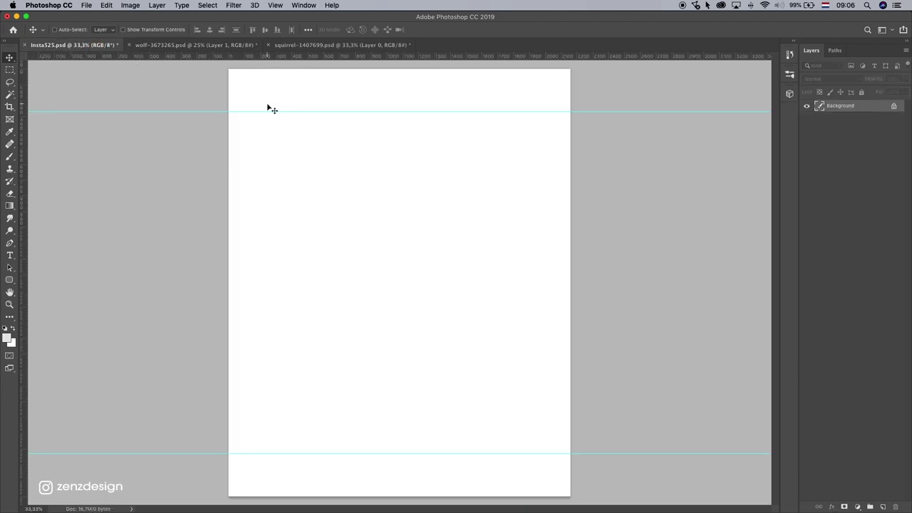
{"action": "key", "text": "super+v"}
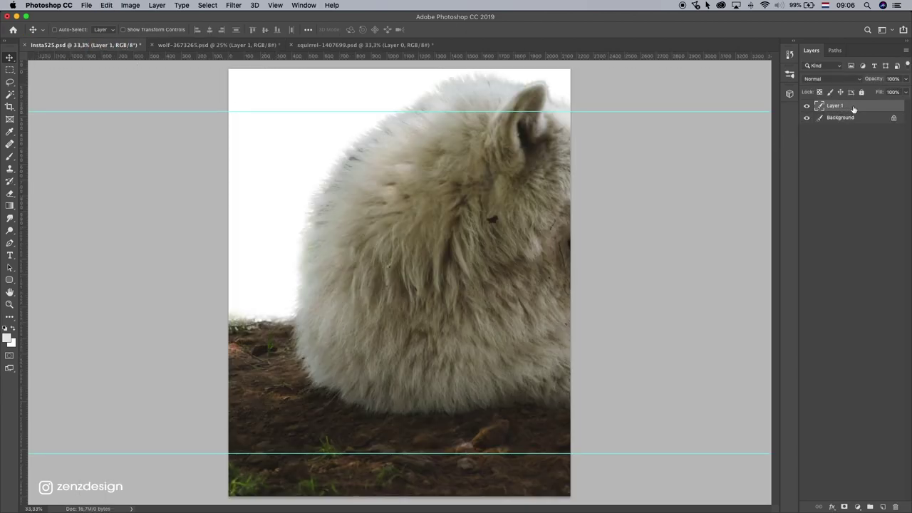
{"action": "right_click", "coordinate": [854, 109]}
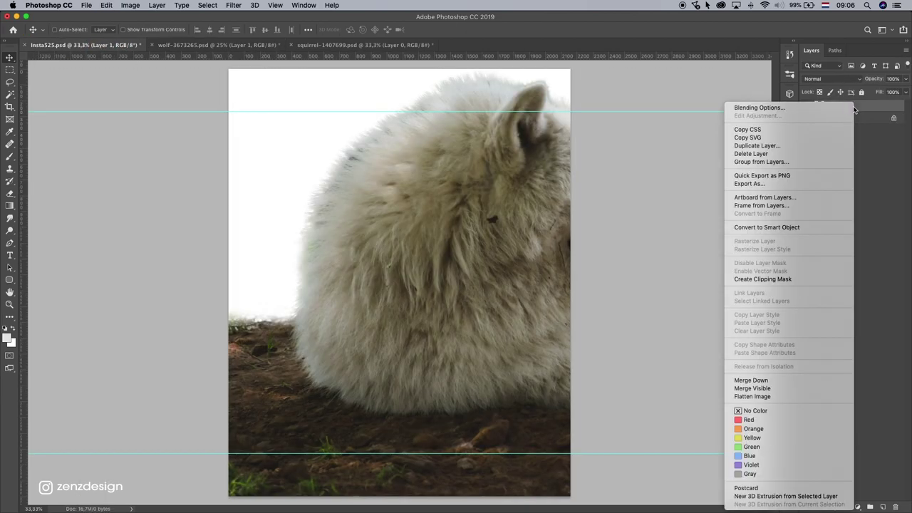
{"action": "left_click", "coordinate": [779, 229]}
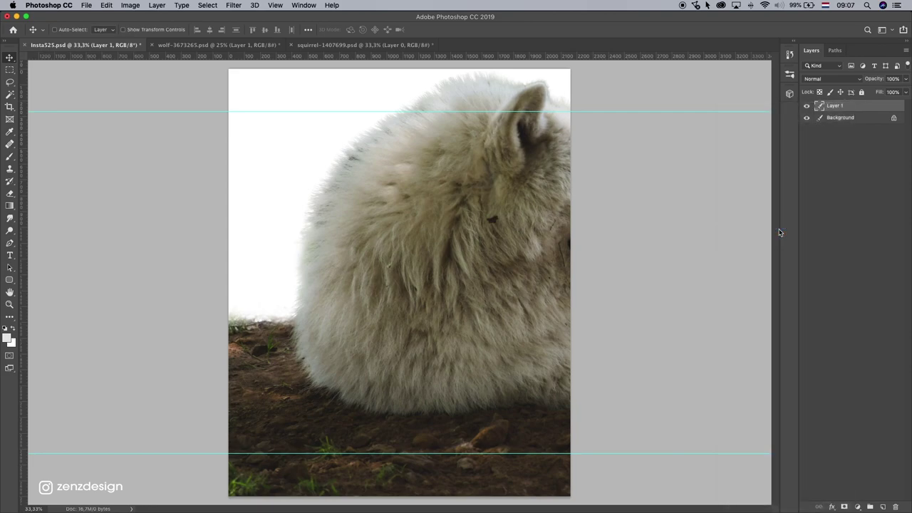
{"action": "key", "text": "super+5"}
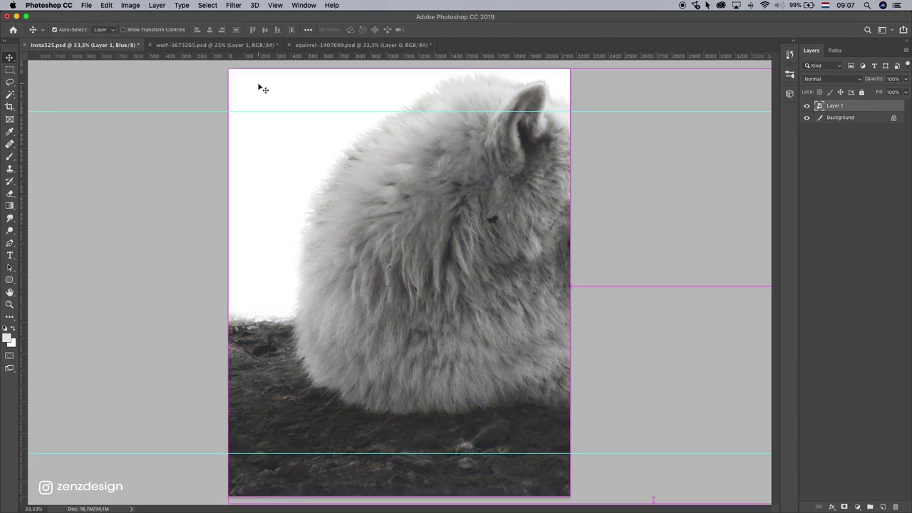
{"action": "key", "text": "super+z"}
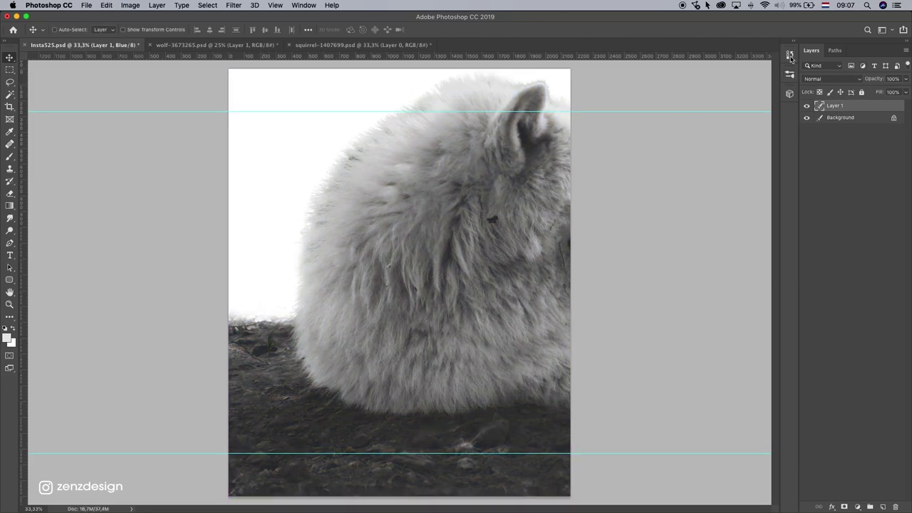
Return the image from the Blue channel to the composite RGB channel and close the channel list.
{"action": "left_click", "coordinate": [302, 5]}
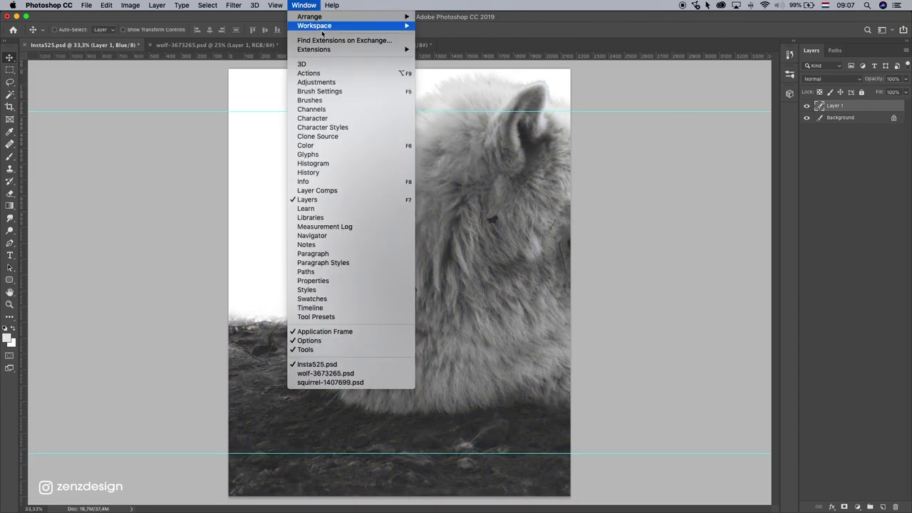
{"action": "left_click", "coordinate": [340, 109]}
{"action": "left_click", "coordinate": [875, 86]}
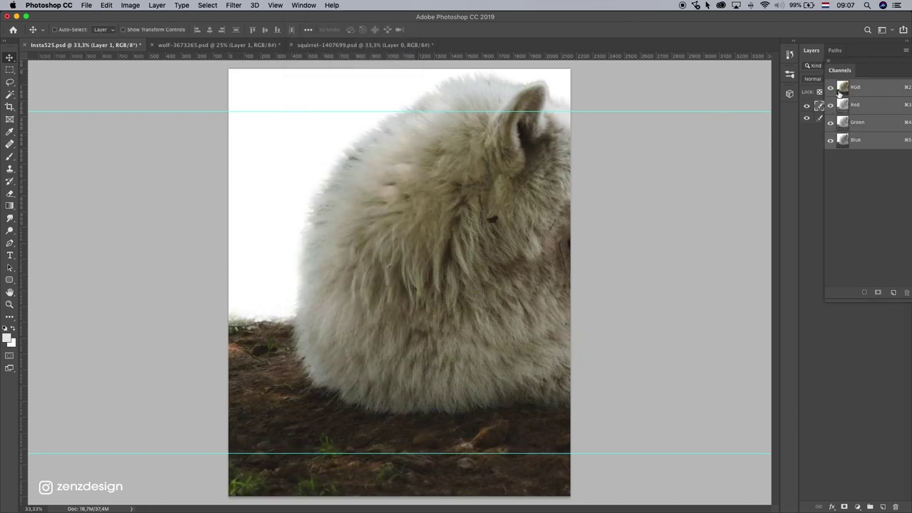
{"action": "left_click", "coordinate": [826, 60]}
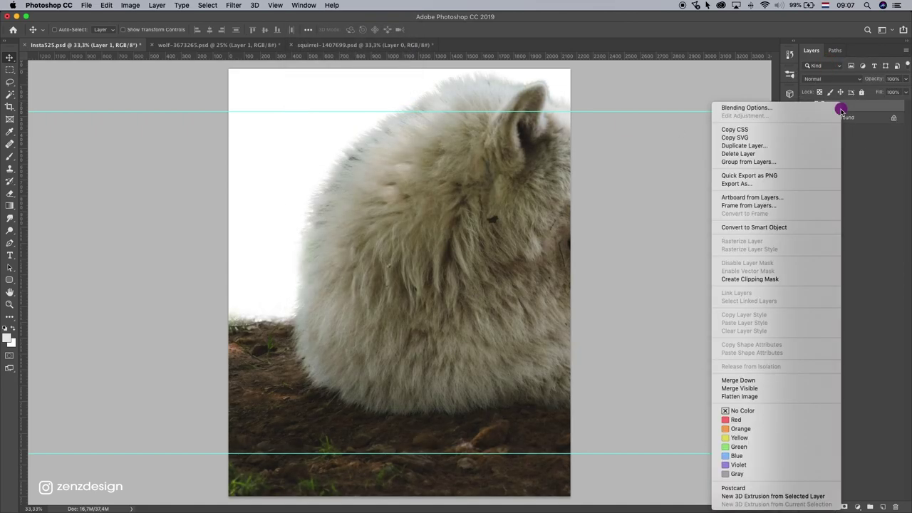
Convert the pasted wolf layer to a smart object, scale it to 53.18%, and position it across the middle of the canvas.
{"action": "right_click", "coordinate": [841, 107]}
{"action": "left_click", "coordinate": [781, 226]}
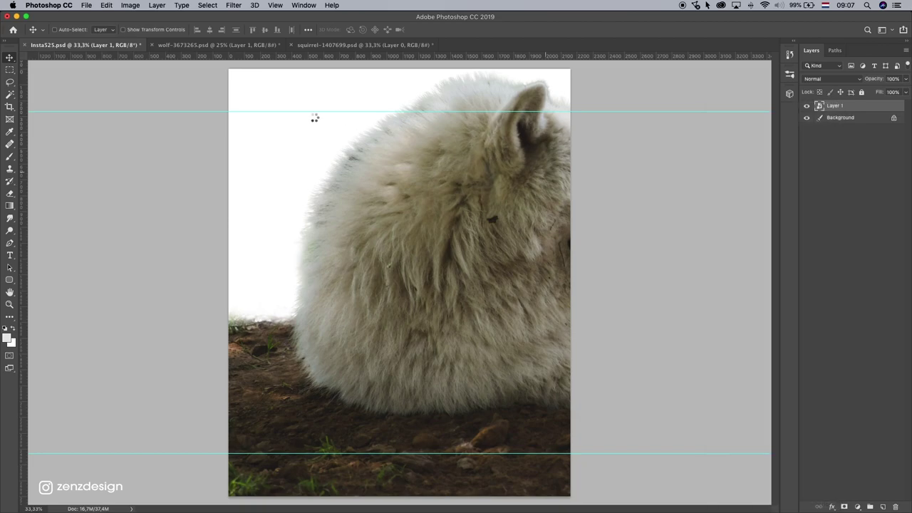
{"action": "key", "text": "super+t"}
{"action": "left_click_drag", "start_coordinate": [223, 67], "coordinate": [189, 190]}
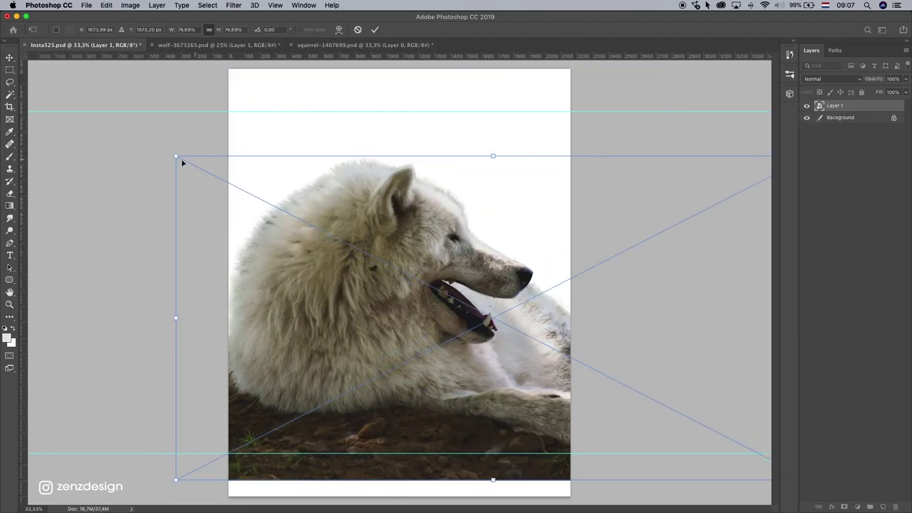
{"action": "left_click_drag", "start_coordinate": [177, 156], "coordinate": [293, 188]}
{"action": "left_click_drag", "start_coordinate": [472, 255], "coordinate": [368, 230]}
{"action": "left_click_drag", "start_coordinate": [706, 183], "coordinate": [666, 200]}
{"action": "left_click_drag", "start_coordinate": [607, 230], "coordinate": [533, 246]}
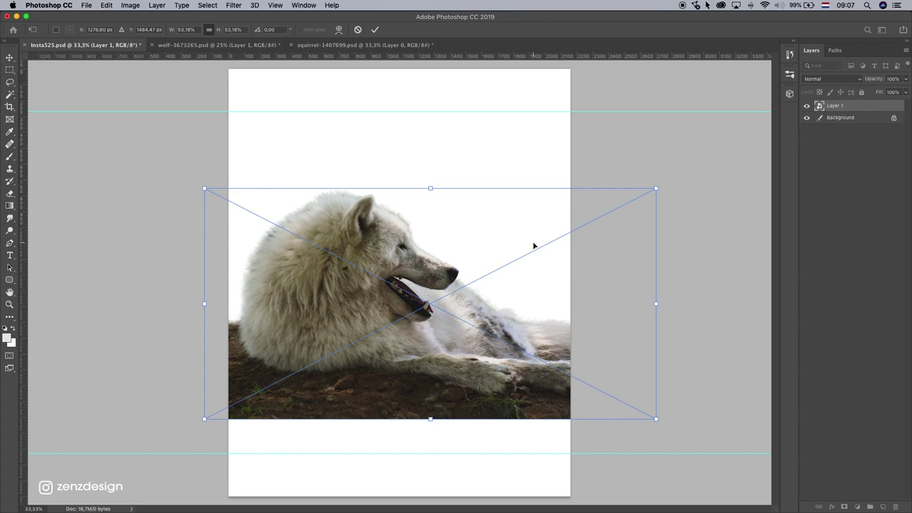
{"action": "key", "text": "Return"}
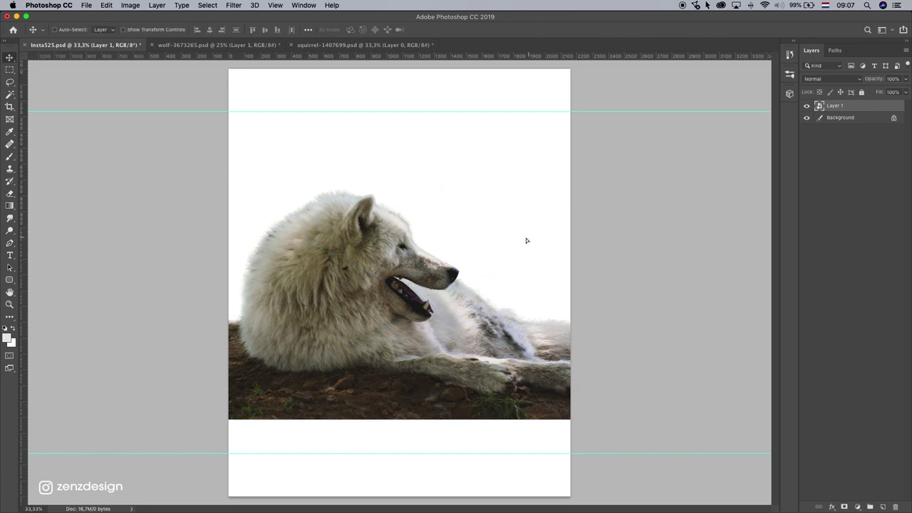
Transform the wolf again, slightly adjusting its scale and its position on the canvas.
{"action": "left_click", "coordinate": [526, 241]}
{"action": "key", "text": "super+t"}
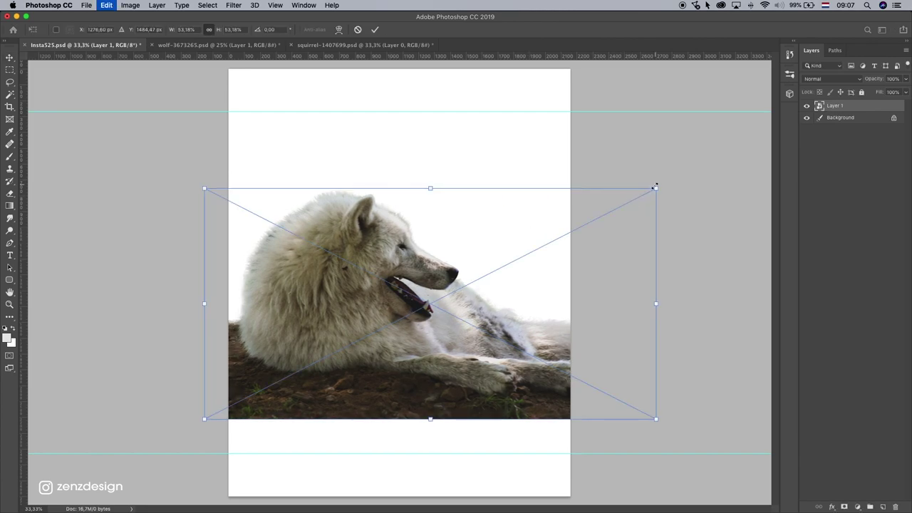
{"action": "left_click_drag", "start_coordinate": [654, 186], "coordinate": [620, 179]}
{"action": "left_click_drag", "start_coordinate": [533, 227], "coordinate": [534, 216]}
{"action": "key", "text": "Return"}
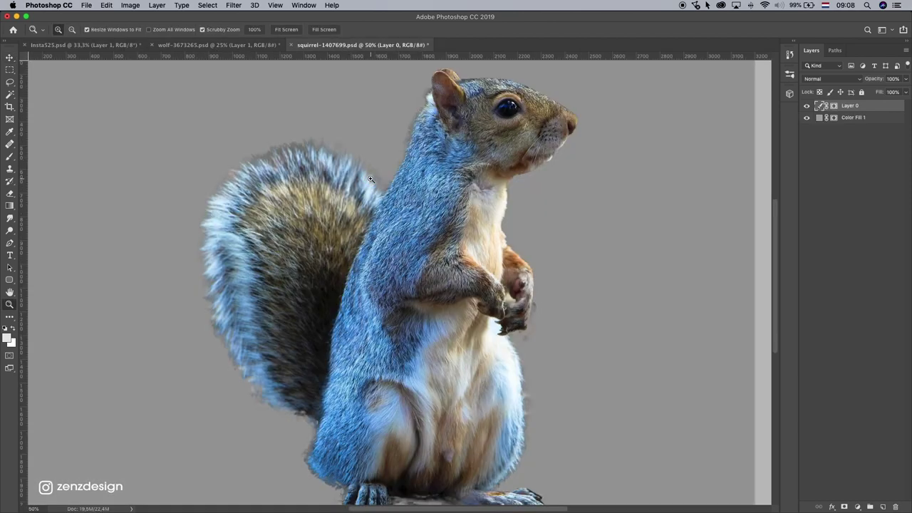
Clone clean fur over the upper-left outline of the squirrel's tail on Layer 0 with the Clone Stamp.
{"action": "scroll", "coordinate": [371, 179], "scroll_direction": "up", "scroll_amount": 2}
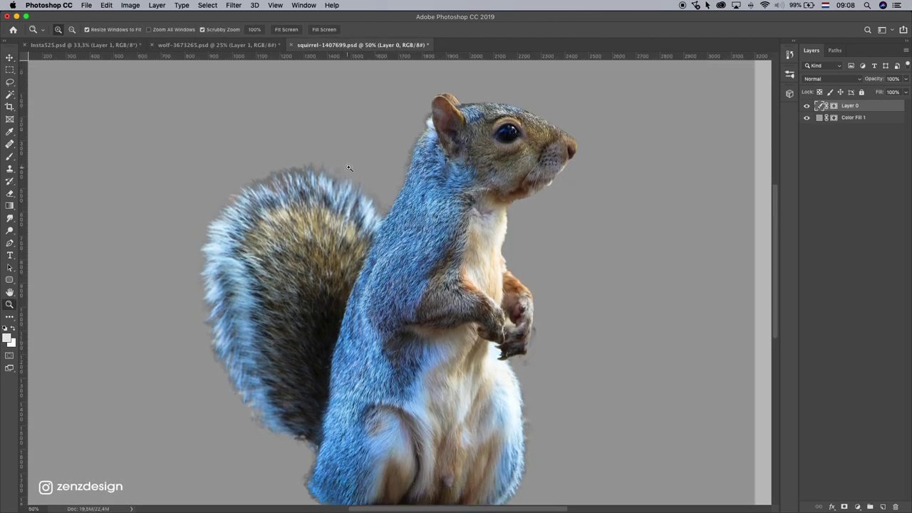
{"action": "scroll", "coordinate": [347, 177], "scroll_direction": "down", "scroll_amount": 2}
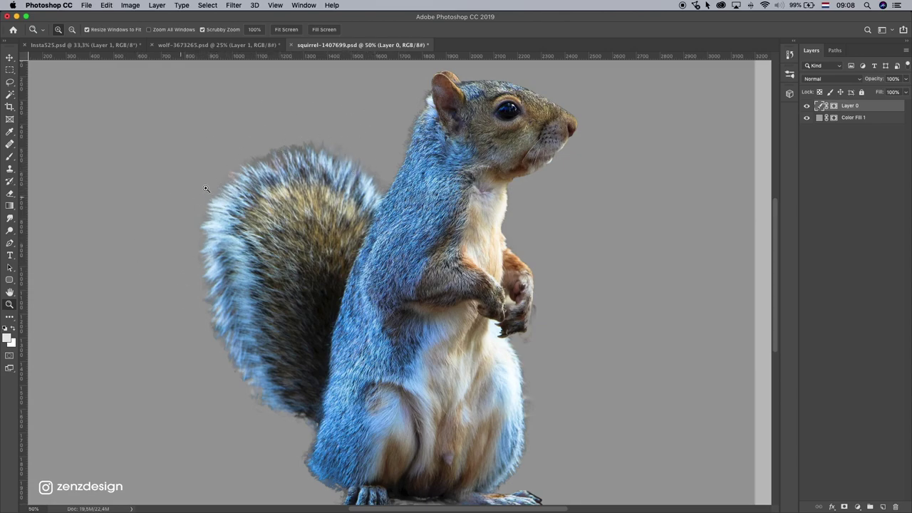
{"action": "left_click", "coordinate": [836, 106]}
{"action": "left_click", "coordinate": [819, 107]}
{"action": "left_click", "coordinate": [9, 181]}
{"action": "left_click", "coordinate": [9, 168]}
{"action": "left_click", "coordinate": [50, 167]}
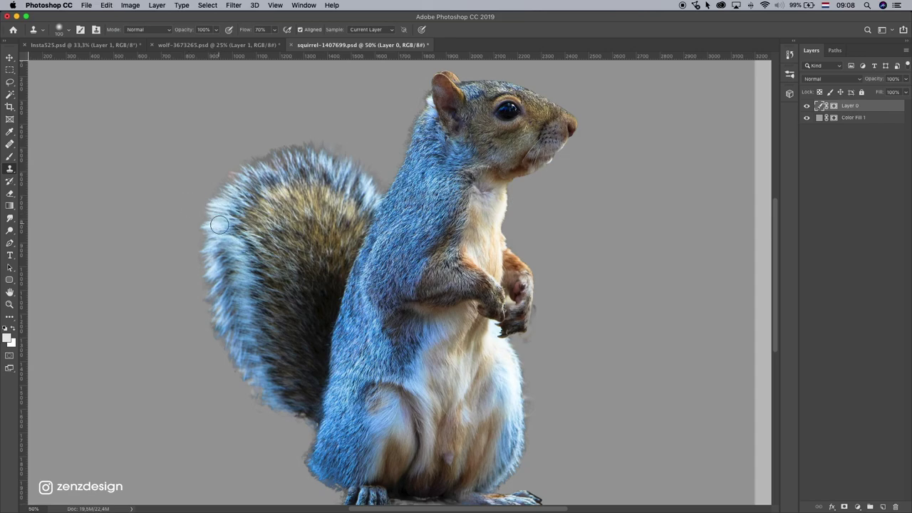
{"action": "left_click", "coordinate": [179, 221], "text": "alt"}
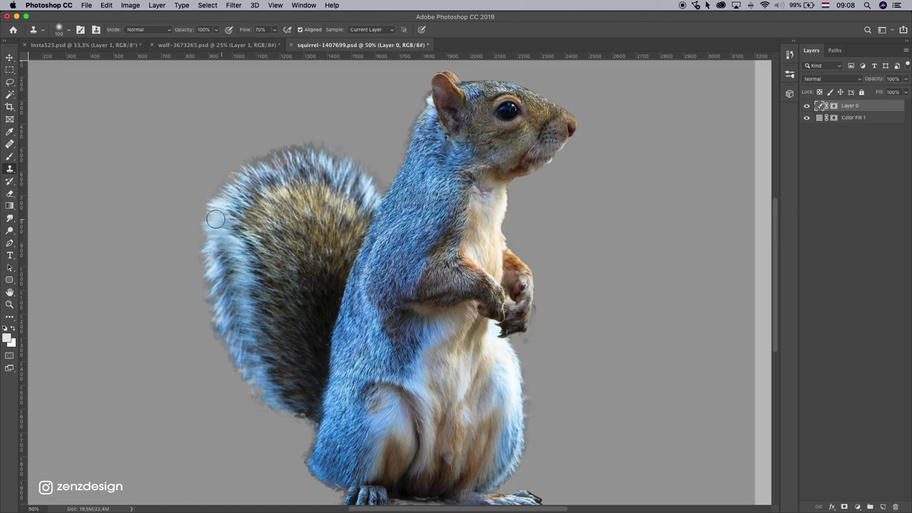
{"action": "left_click", "coordinate": [252, 186], "text": "alt"}
{"action": "mouse_move", "coordinate": [247, 181]}
{"action": "left_mouse_down"}
{"action": "mouse_move", "coordinate": [224, 168]}
{"action": "mouse_move", "coordinate": [240, 202]}
{"action": "mouse_move", "coordinate": [198, 173]}
{"action": "mouse_move", "coordinate": [283, 169]}
{"action": "mouse_move", "coordinate": [270, 169]}
{"action": "mouse_move", "coordinate": [257, 143]}
{"action": "left_mouse_up"}
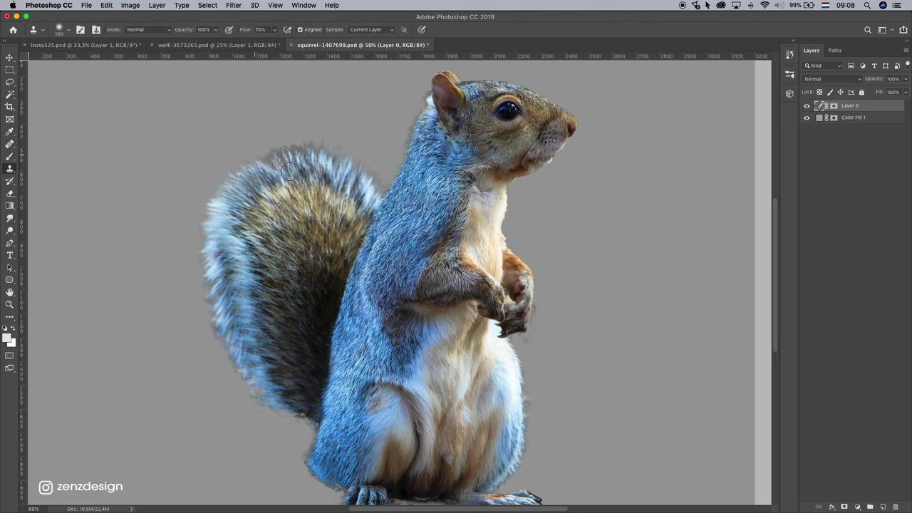
Clone fur outward along the tail's top and upper-right edges, and touch up its left edge.
{"action": "left_click", "coordinate": [275, 171]}
{"action": "left_click", "coordinate": [247, 143]}
{"action": "left_click", "coordinate": [296, 158]}
{"action": "left_click", "coordinate": [309, 156], "text": "alt"}
{"action": "left_click", "coordinate": [326, 158]}
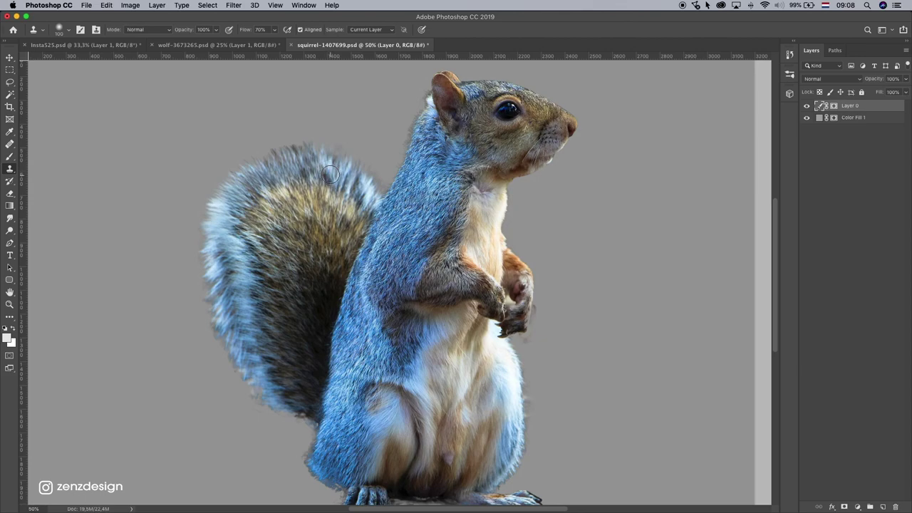
{"action": "left_click", "coordinate": [344, 140]}
{"action": "left_click", "coordinate": [349, 178]}
{"action": "left_click", "coordinate": [370, 145]}
{"action": "left_click", "coordinate": [387, 163]}
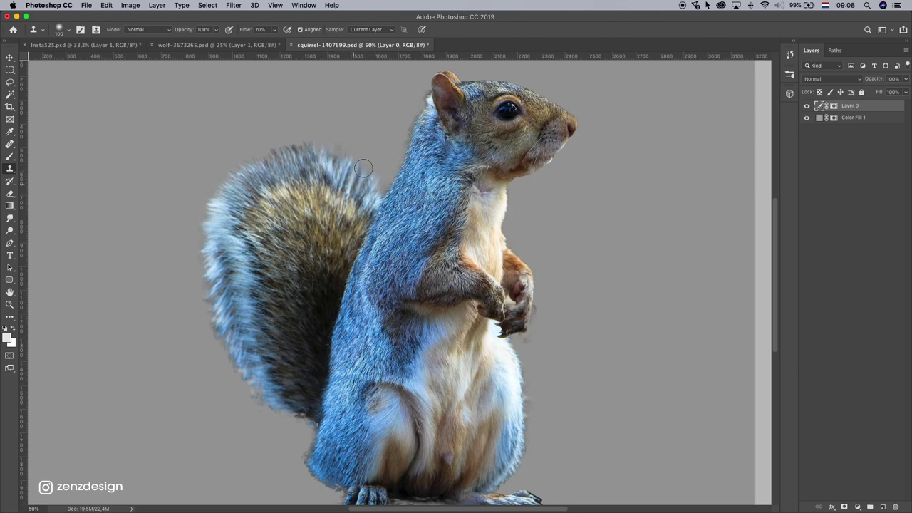
{"action": "left_click", "coordinate": [220, 221]}
{"action": "left_click", "coordinate": [229, 244], "text": "alt"}
{"action": "left_click", "coordinate": [217, 244]}
Try painting the tail's outer edge on a new layer clipped to the squirrel, and delete that layer.
{"action": "left_click", "coordinate": [882, 506]}
{"action": "right_click", "coordinate": [839, 105]}
{"action": "left_click", "coordinate": [767, 280]}
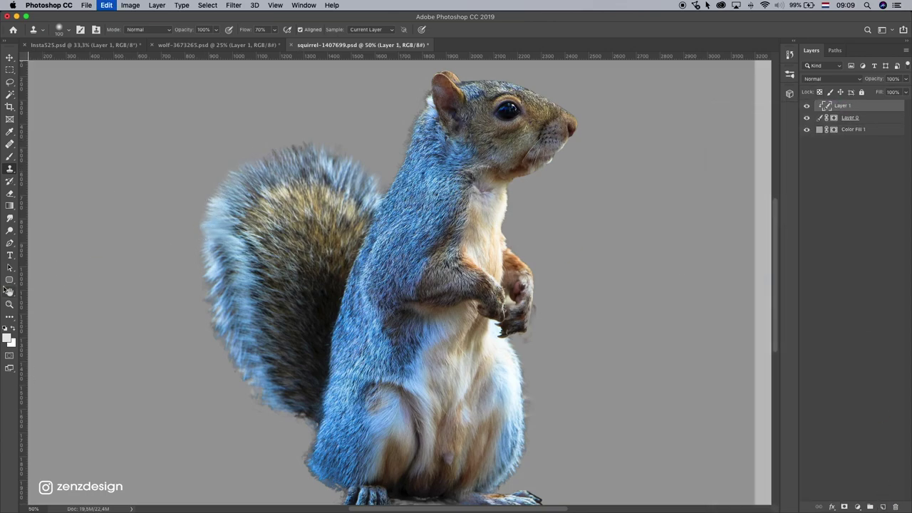
{"action": "key", "text": "b"}
{"action": "left_click", "coordinate": [223, 133]}
{"action": "mouse_move", "coordinate": [299, 139]}
{"action": "left_mouse_down"}
{"action": "mouse_move", "coordinate": [244, 171]}
{"action": "mouse_move", "coordinate": [195, 264]}
{"action": "mouse_move", "coordinate": [204, 344]}
{"action": "left_mouse_up"}
{"action": "key", "text": "super+z"}
{"action": "key", "text": "super+z"}
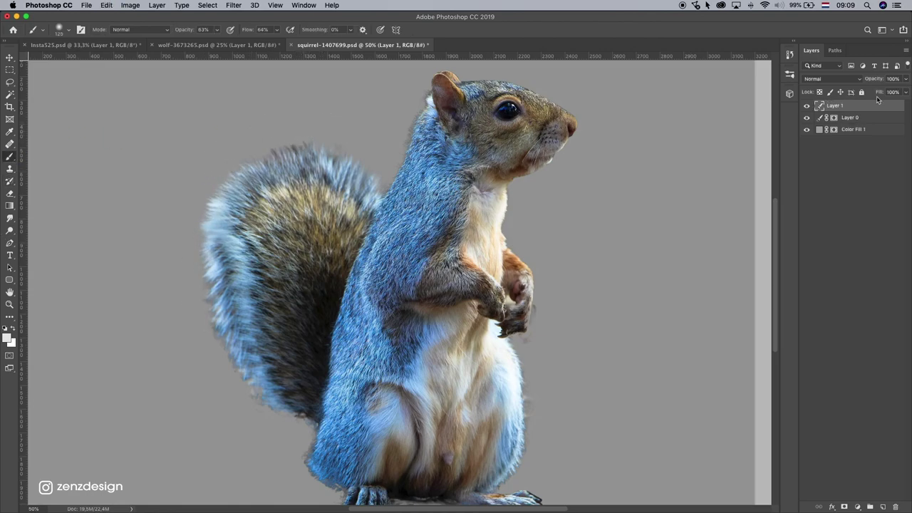
{"action": "left_click_drag", "start_coordinate": [839, 107], "coordinate": [895, 506]}
Clone light fur over the dark fringe along the left edge of the squirrel's tail with the Clone Stamp.
{"action": "left_click", "coordinate": [9, 168]}
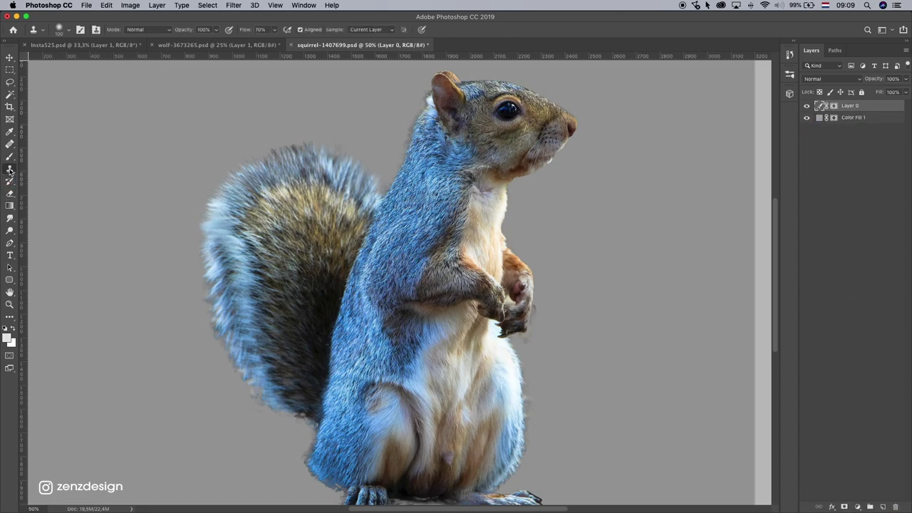
{"action": "left_click", "coordinate": [225, 225], "text": "alt"}
{"action": "left_click", "coordinate": [176, 214]}
{"action": "left_click", "coordinate": [217, 268], "text": "alt"}
{"action": "left_click", "coordinate": [143, 311], "text": "alt"}
{"action": "left_click", "coordinate": [206, 269]}
{"action": "left_click", "coordinate": [220, 253], "text": "alt"}
{"action": "mouse_move", "coordinate": [228, 238]}
{"action": "left_mouse_down"}
{"action": "mouse_move", "coordinate": [208, 241]}
{"action": "mouse_move", "coordinate": [177, 279]}
{"action": "left_mouse_up"}
{"action": "left_click", "coordinate": [175, 245]}
{"action": "left_click", "coordinate": [241, 254], "text": "alt"}
{"action": "left_click", "coordinate": [224, 312]}
{"action": "left_click", "coordinate": [187, 336], "text": "alt"}
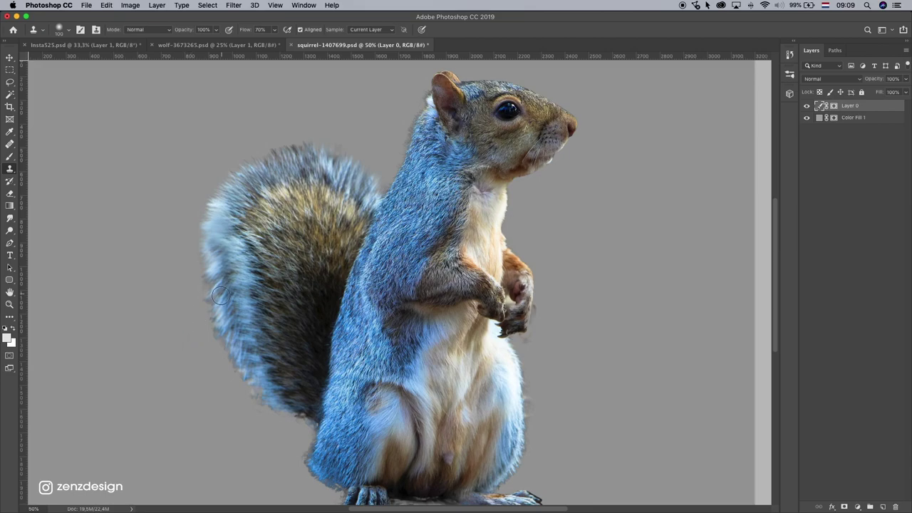
{"action": "left_click_drag", "start_coordinate": [223, 276], "coordinate": [195, 281]}
Clone fur over the remaining uneven spots on the tail's top edge and lower-left side.
{"action": "left_click", "coordinate": [336, 170], "text": "alt"}
{"action": "left_click_drag", "start_coordinate": [337, 158], "coordinate": [354, 120]}
{"action": "left_click", "coordinate": [287, 164]}
{"action": "left_click", "coordinate": [278, 117], "text": "alt"}
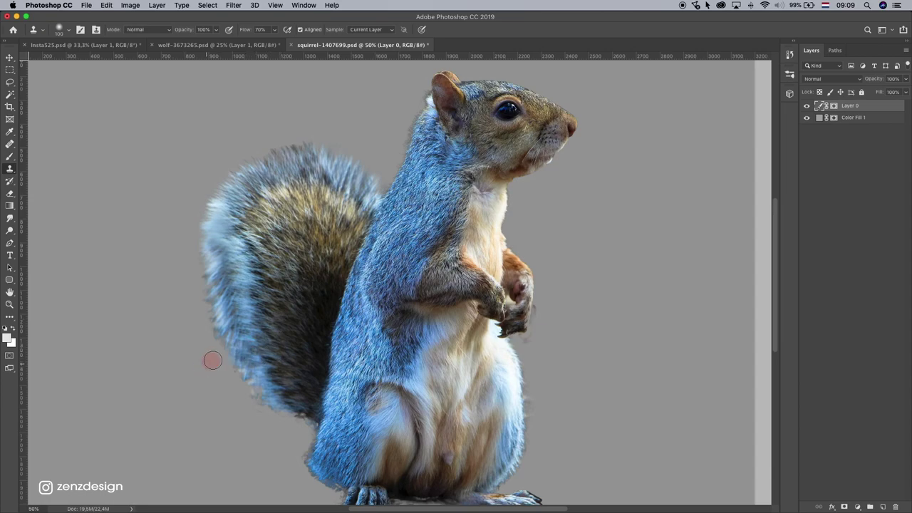
{"action": "left_click", "coordinate": [241, 332], "text": "alt"}
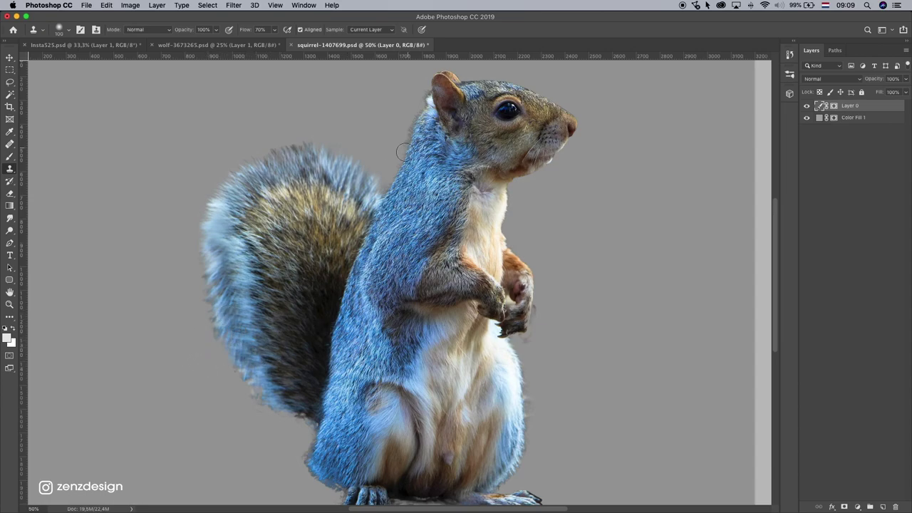
Try cloning fur along the squirrel's nape with the Clone Stamp brush reduced to 70 px, and undo the strokes.
{"action": "scroll", "coordinate": [405, 155], "scroll_direction": "up", "scroll_amount": 3}
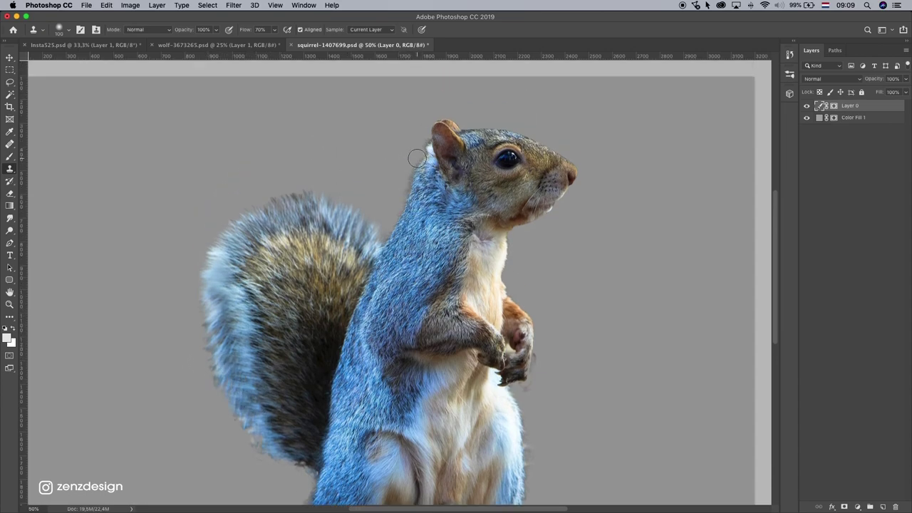
{"action": "left_click", "coordinate": [393, 192]}
{"action": "key", "text": "super+z"}
{"action": "key", "text": "bracketleft"}
{"action": "key", "text": "bracketleft"}
{"action": "key", "text": "bracketleft"}
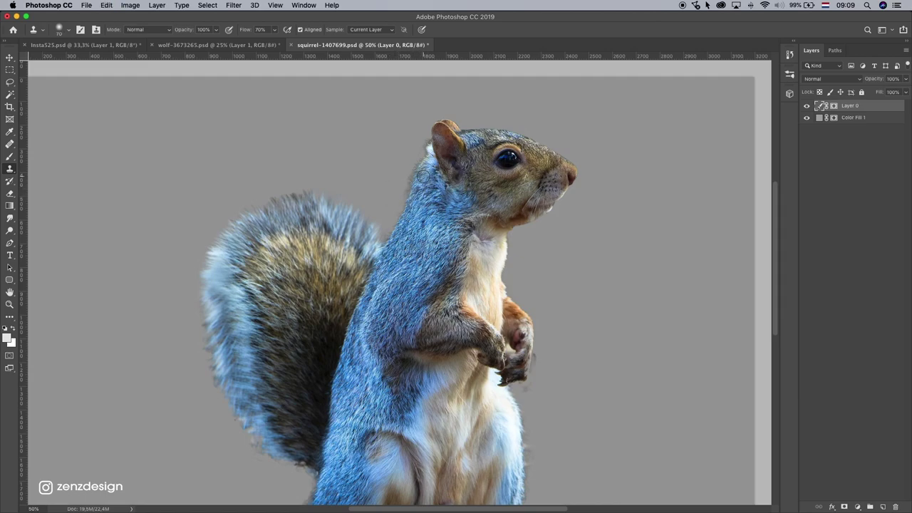
{"action": "left_click", "coordinate": [424, 180], "text": "alt"}
{"action": "left_click", "coordinate": [421, 196], "text": "alt"}
{"action": "left_click", "coordinate": [393, 189]}
{"action": "key", "text": "super+z"}
{"action": "left_click", "coordinate": [417, 193], "text": "alt"}
{"action": "key", "text": "super+z"}
Compare the squirrel layer hidden and shown, and clone fur along the neck edge behind the ear.
{"action": "left_click", "coordinate": [806, 107]}
{"action": "left_click", "coordinate": [806, 106]}
{"action": "left_click", "coordinate": [429, 168], "text": "alt"}
{"action": "left_click", "coordinate": [411, 163]}
{"action": "left_click", "coordinate": [431, 175], "text": "alt"}
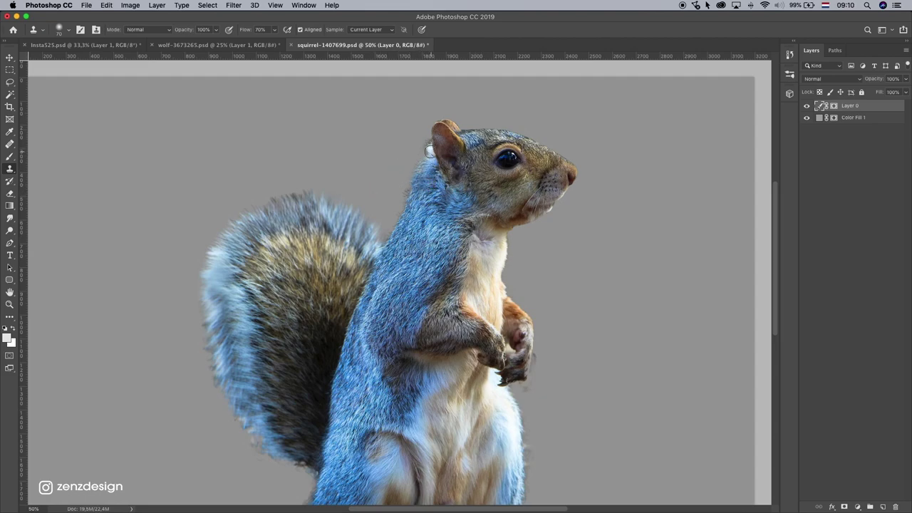
Touch up the outline behind the ear, at the chest and beside the lower body with a 40 px brush.
{"action": "left_click", "coordinate": [9, 156]}
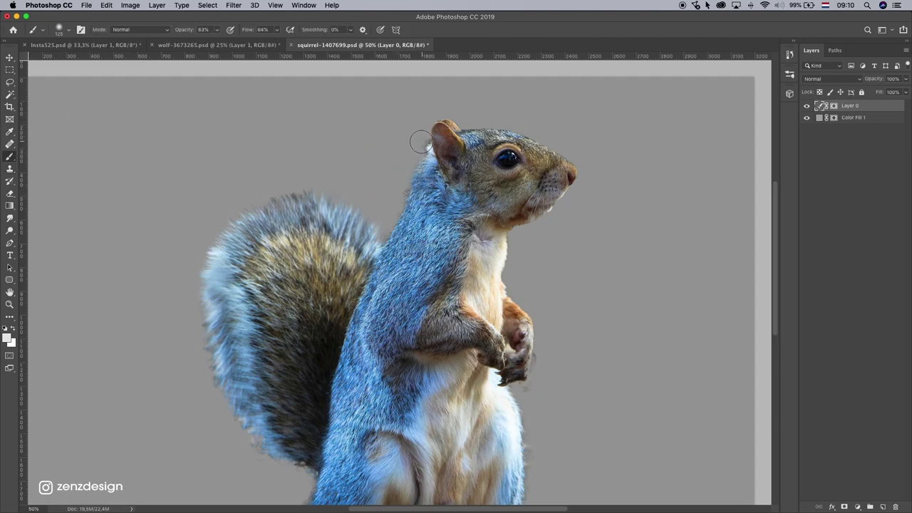
{"action": "key", "text": "bracketleft"}
{"action": "key", "text": "bracketleft"}
{"action": "key", "text": "bracketleft"}
{"action": "left_click", "coordinate": [407, 155]}
{"action": "left_click", "coordinate": [510, 253]}
{"action": "left_click", "coordinate": [526, 248]}
{"action": "left_click", "coordinate": [534, 473]}
{"action": "scroll", "coordinate": [534, 472], "scroll_direction": "down", "scroll_amount": 5}
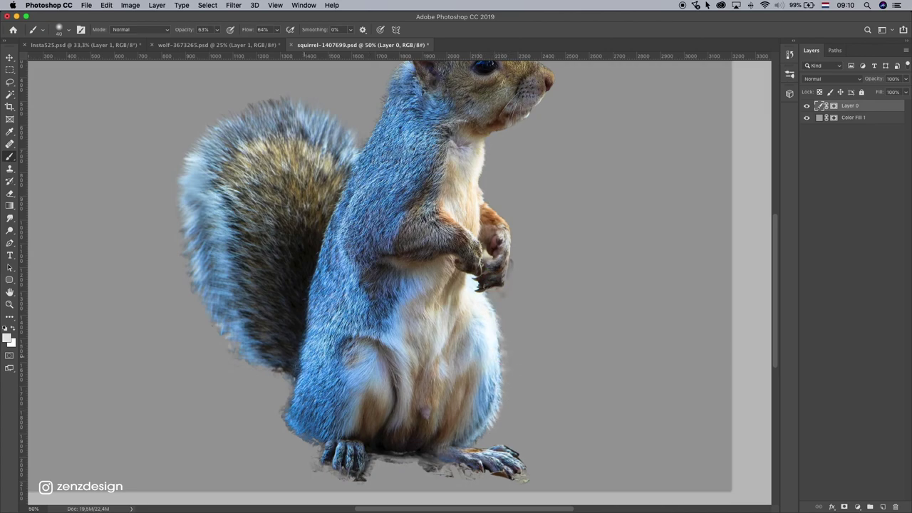
Clone blue fur along the squirrel's lower back edge below the tail to cover the dark fringe.
{"action": "left_click", "coordinate": [10, 169]}
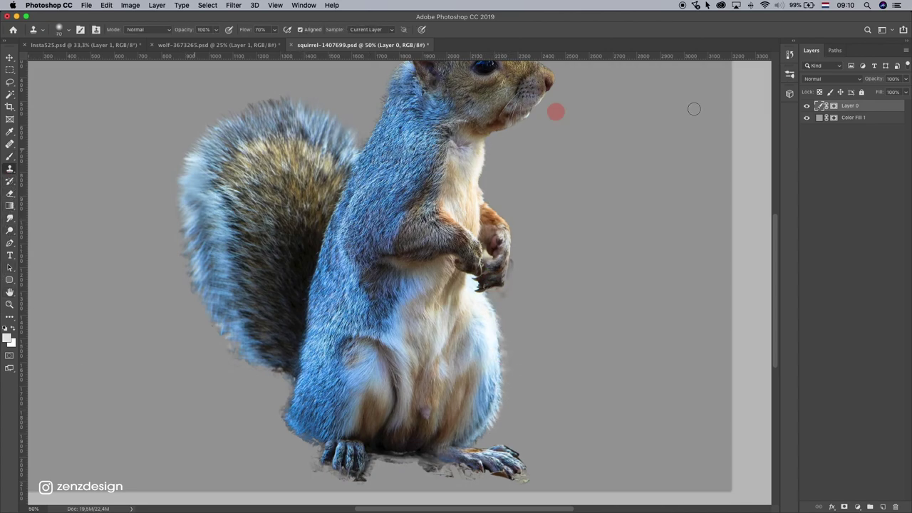
{"action": "left_click", "coordinate": [305, 406], "text": "alt"}
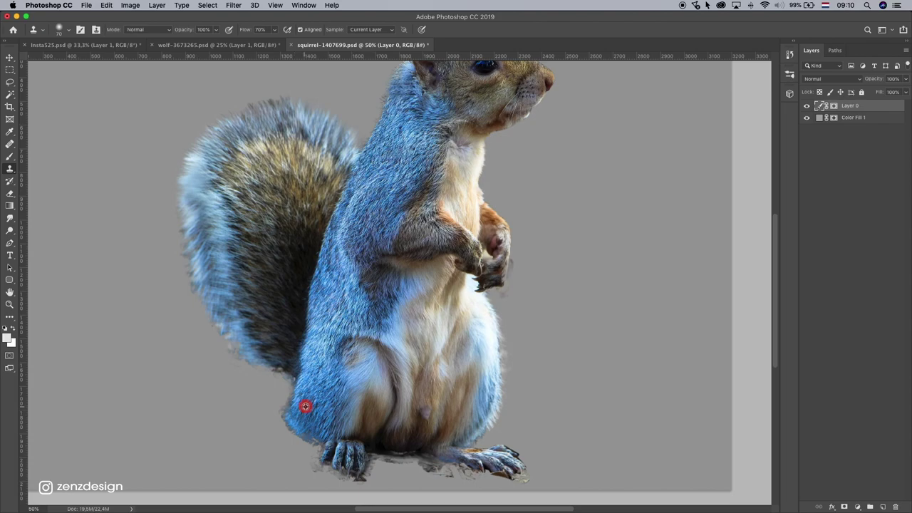
{"action": "left_click_drag", "start_coordinate": [266, 408], "coordinate": [295, 405]}
{"action": "key", "text": "super+z"}
{"action": "left_click", "coordinate": [259, 403]}
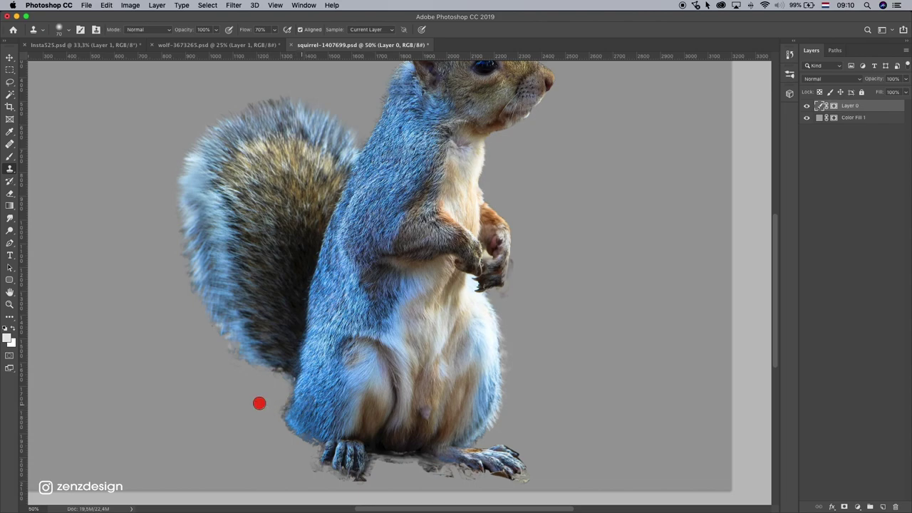
{"action": "left_click", "coordinate": [300, 399]}
{"action": "left_click", "coordinate": [309, 391]}
{"action": "left_click", "coordinate": [271, 426]}
{"action": "left_click", "coordinate": [301, 418]}
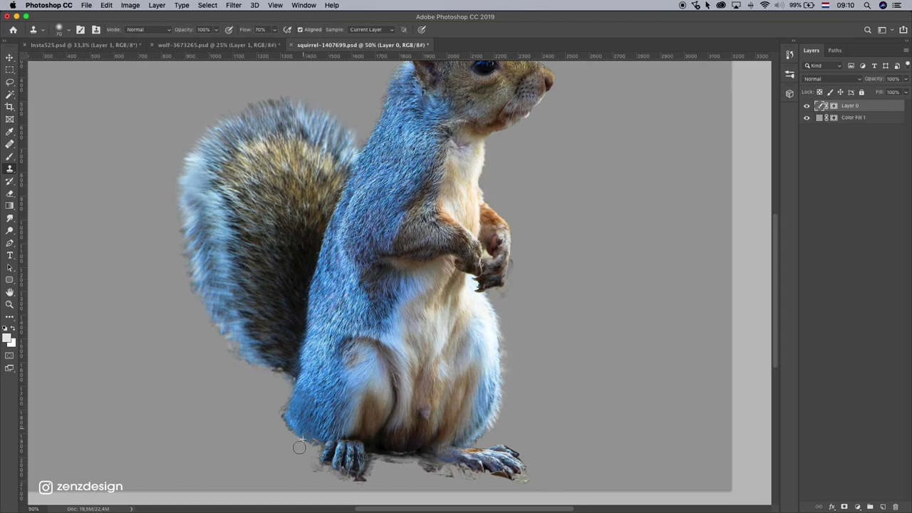
{"action": "left_click", "coordinate": [298, 448]}
{"action": "left_click", "coordinate": [296, 438]}
Paint black on the squirrel's layer mask to remove the dark remnants beside the paws and along the belly.
{"action": "scroll", "coordinate": [136, 249], "scroll_direction": "up", "scroll_amount": 3}
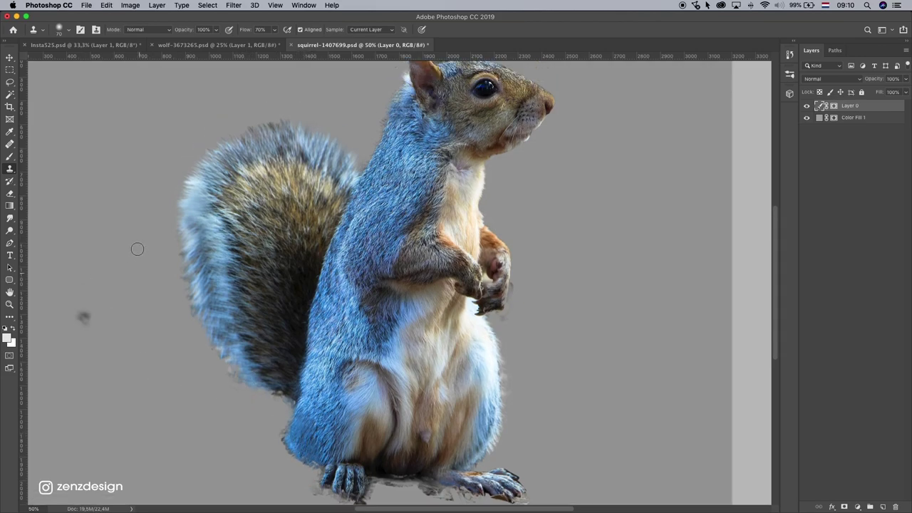
{"action": "left_click", "coordinate": [834, 105]}
{"action": "left_click", "coordinate": [14, 330]}
{"action": "mouse_move", "coordinate": [509, 312]}
{"action": "left_mouse_down"}
{"action": "mouse_move", "coordinate": [513, 323]}
{"action": "mouse_move", "coordinate": [525, 322]}
{"action": "left_mouse_up"}
{"action": "key", "text": "super+z"}
{"action": "left_click", "coordinate": [9, 157]}
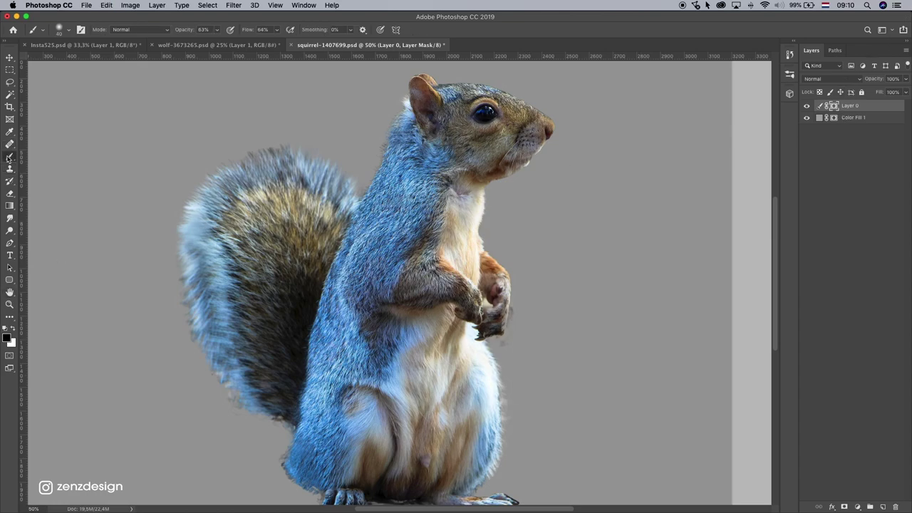
{"action": "left_click", "coordinate": [512, 314]}
{"action": "left_click", "coordinate": [502, 341]}
{"action": "left_click", "coordinate": [505, 341]}
{"action": "left_click", "coordinate": [518, 315]}
{"action": "left_click", "coordinate": [509, 407]}
Mask out stray remnants beside the neck, above the tail and along the lower back edge.
{"action": "left_click", "coordinate": [378, 147]}
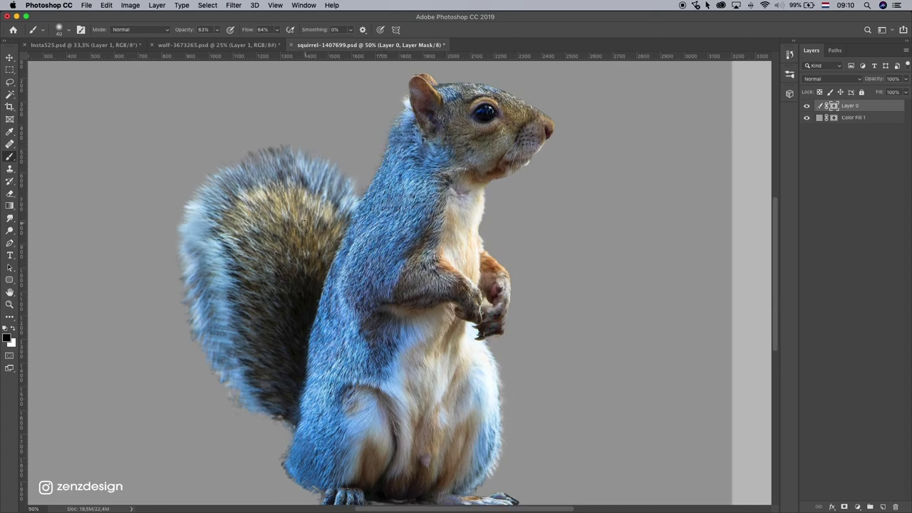
{"action": "left_click", "coordinate": [261, 145]}
{"action": "scroll", "coordinate": [239, 360], "scroll_direction": "down", "scroll_amount": 3}
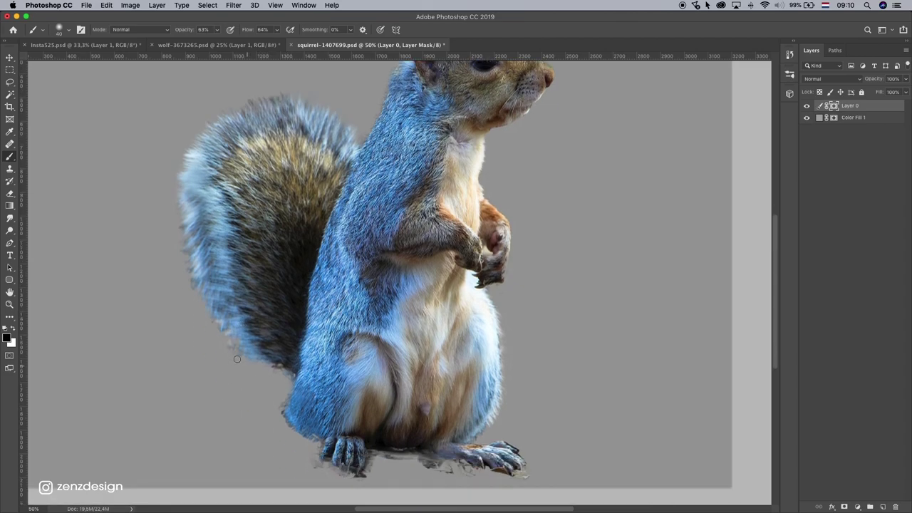
{"action": "scroll", "coordinate": [311, 466], "scroll_direction": "down", "scroll_amount": 2}
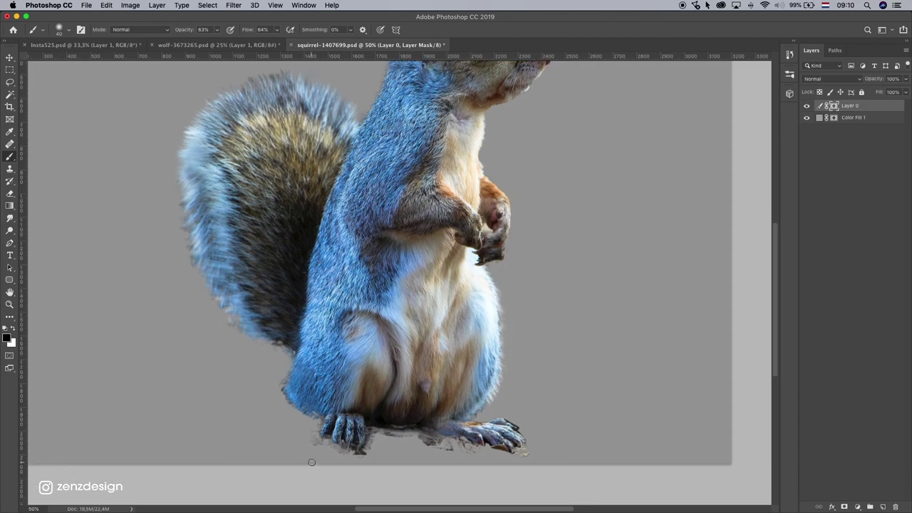
{"action": "left_click", "coordinate": [287, 415]}
Add a new empty layer above the masked squirrel layer.
{"action": "left_click", "coordinate": [10, 304]}
{"action": "left_click", "coordinate": [575, 193]}
{"action": "left_click", "coordinate": [574, 193], "text": "alt"}
{"action": "left_click", "coordinate": [574, 194], "text": "alt"}
{"action": "left_click_drag", "start_coordinate": [303, 265], "coordinate": [506, 159]}
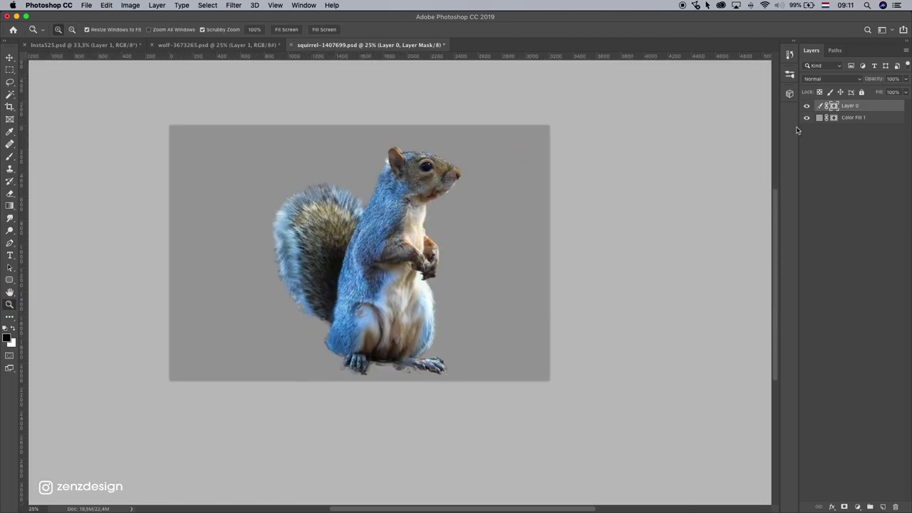
{"action": "left_click", "coordinate": [883, 506]}
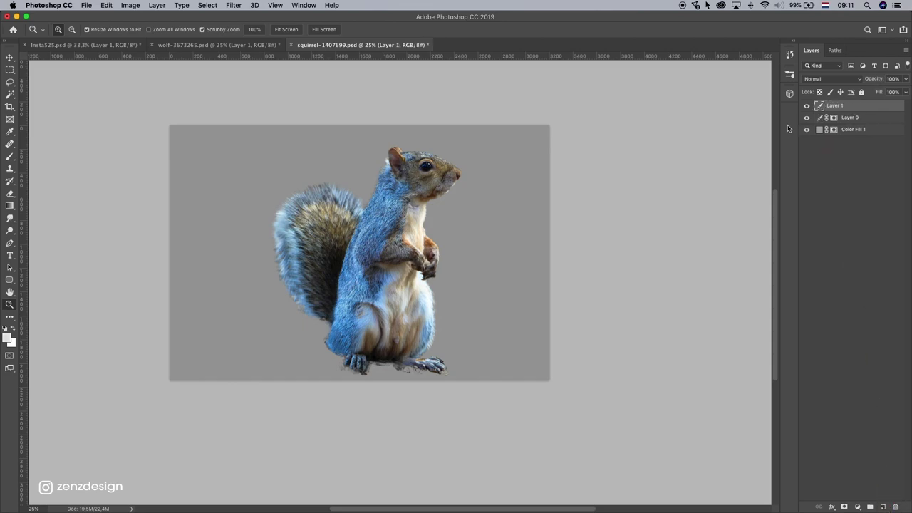
Merge the retouching layer into the squirrel layer and copy the merged squirrel into the Insta525.psd document.
{"action": "left_click", "coordinate": [872, 116], "text": "shift"}
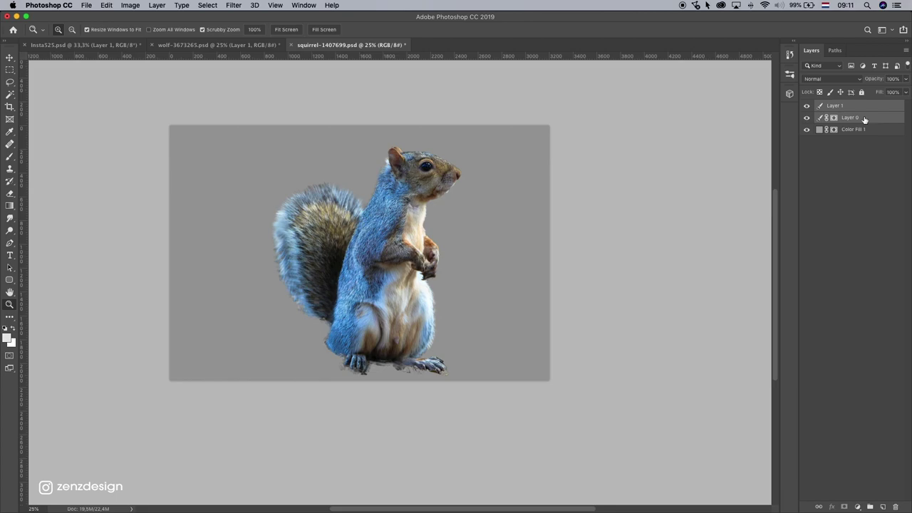
{"action": "key", "text": "super+e"}
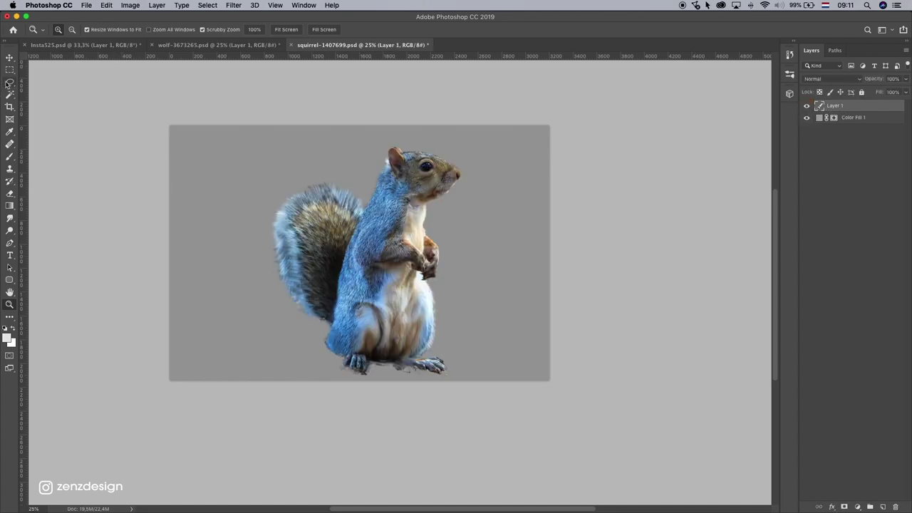
{"action": "left_click", "coordinate": [11, 58]}
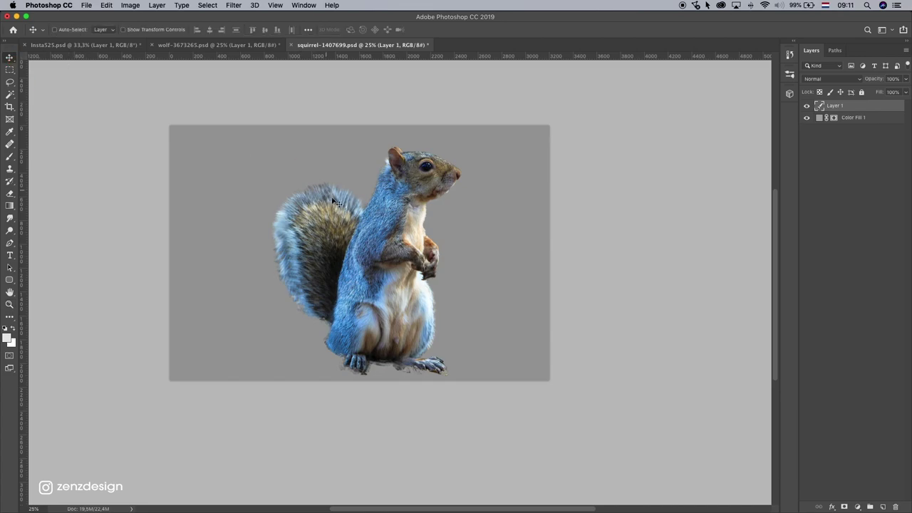
{"action": "left_click_drag", "start_coordinate": [322, 192], "coordinate": [114, 55]}
{"action": "left_click_drag", "start_coordinate": [435, 173], "coordinate": [436, 173]}
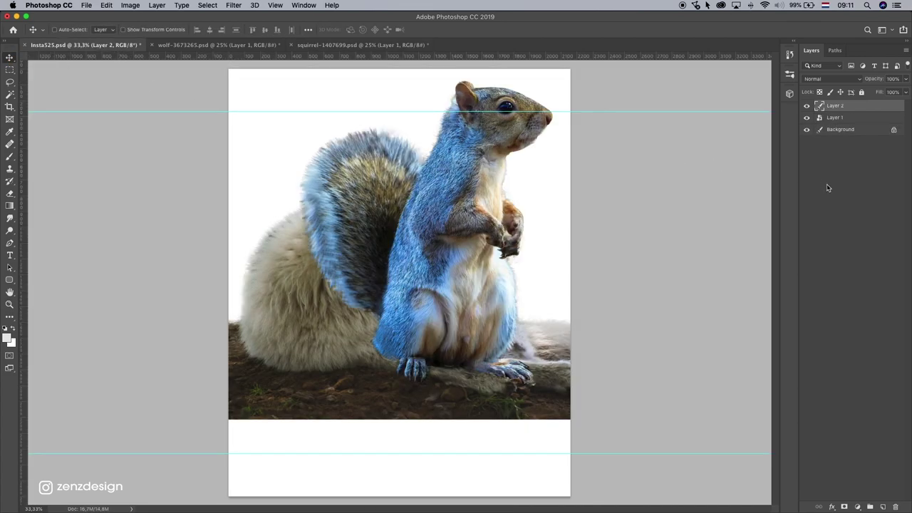
Convert the squirrel layer to a smart object and shrink it to sit on the wolf's outstretched foreleg, facing away from the wolf's mouth.
{"action": "right_click", "coordinate": [850, 112]}
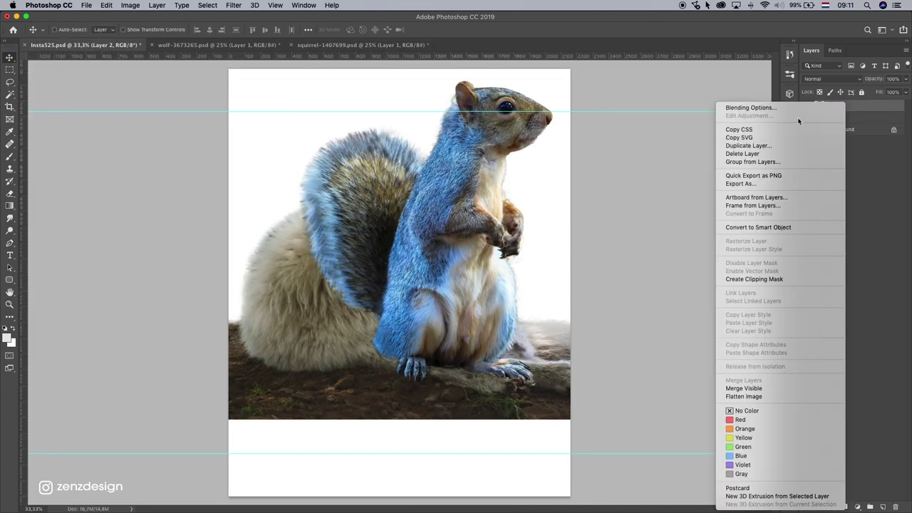
{"action": "left_click", "coordinate": [755, 227]}
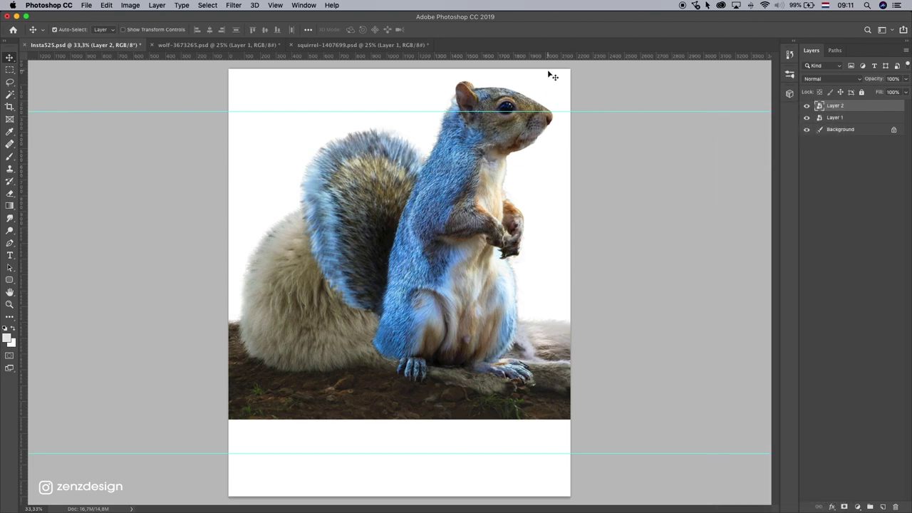
{"action": "key", "text": "ctrl+t"}
{"action": "left_click_drag", "start_coordinate": [553, 76], "coordinate": [438, 193]}
{"action": "left_click_drag", "start_coordinate": [359, 290], "coordinate": [490, 268]}
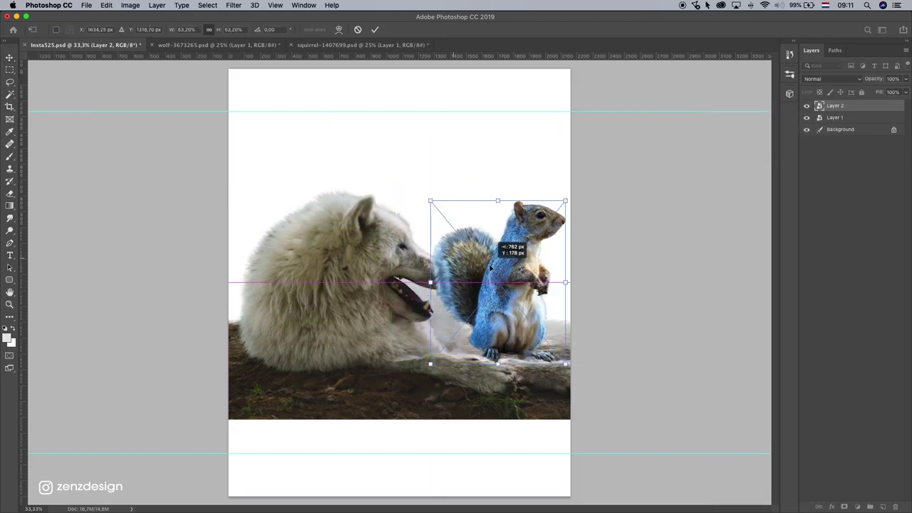
{"action": "left_click_drag", "start_coordinate": [566, 202], "coordinate": [498, 241]}
{"action": "key", "text": "Return"}
{"action": "left_click_drag", "start_coordinate": [538, 271], "coordinate": [570, 274]}
Flip the squirrel horizontally to face the wolf, scale it down slightly more and reposition it on the foreleg.
{"action": "left_click", "coordinate": [107, 5]}
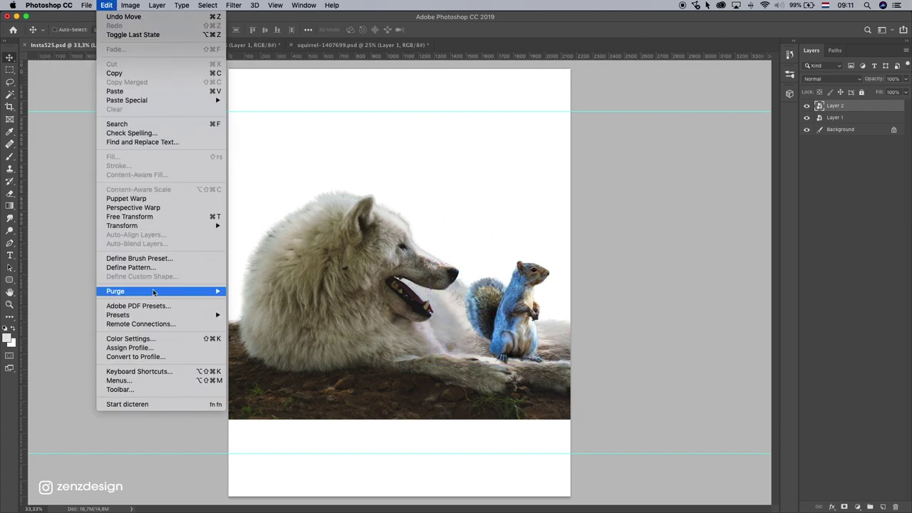
{"action": "mouse_move", "coordinate": [176, 228]}
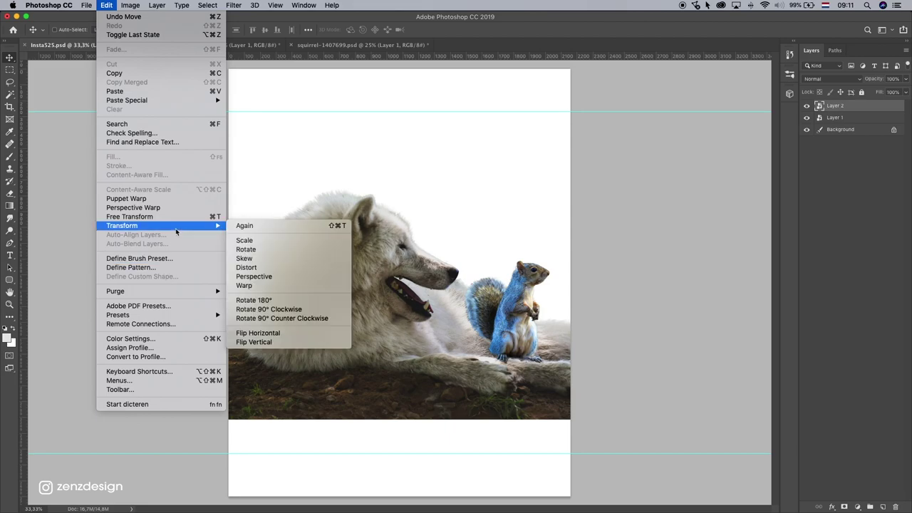
{"action": "left_click", "coordinate": [281, 332]}
{"action": "key", "text": "super+t"}
{"action": "left_click_drag", "start_coordinate": [570, 261], "coordinate": [548, 290]}
{"action": "left_click_drag", "start_coordinate": [497, 317], "coordinate": [519, 320]}
{"action": "key", "text": "Return"}
Examine up close how the squirrel sits on the wolf's foreleg.
{"action": "left_click", "coordinate": [10, 306]}
{"action": "left_click_drag", "start_coordinate": [492, 356], "coordinate": [581, 345]}
{"action": "left_click", "coordinate": [580, 344]}
{"action": "left_click", "coordinate": [619, 318], "text": "alt"}
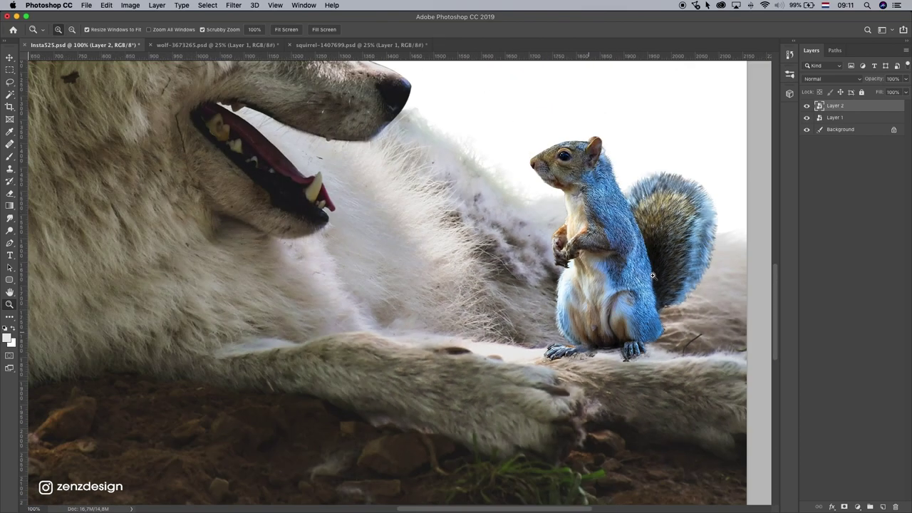
{"action": "left_click_drag", "start_coordinate": [623, 235], "coordinate": [563, 250]}
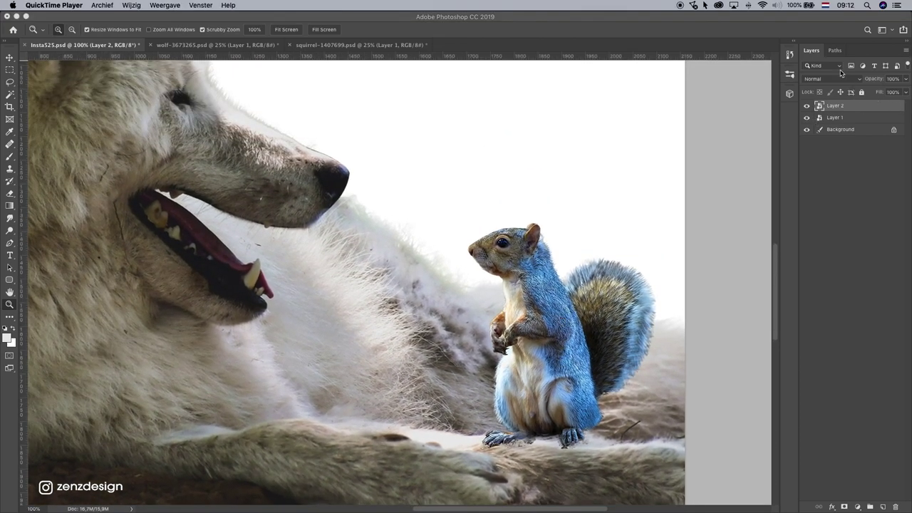
{"action": "left_click", "coordinate": [583, 108]}
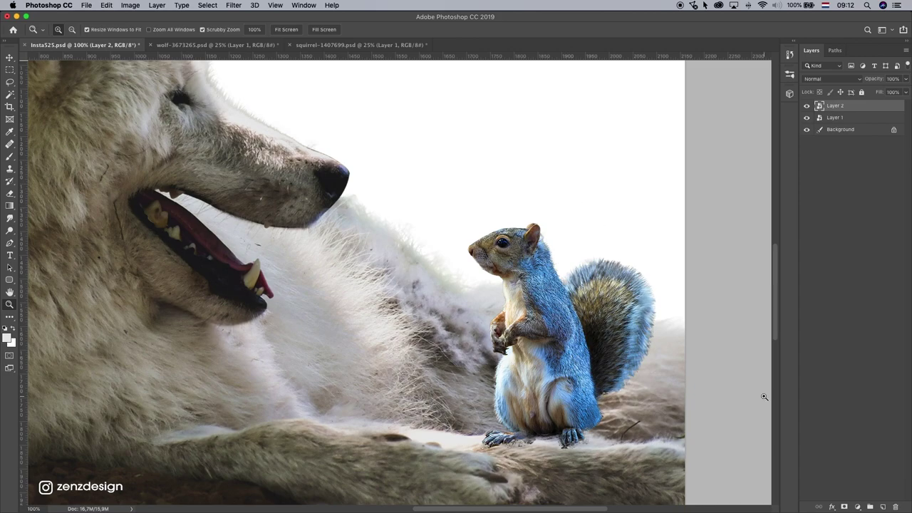
{"action": "left_click", "coordinate": [807, 105]}
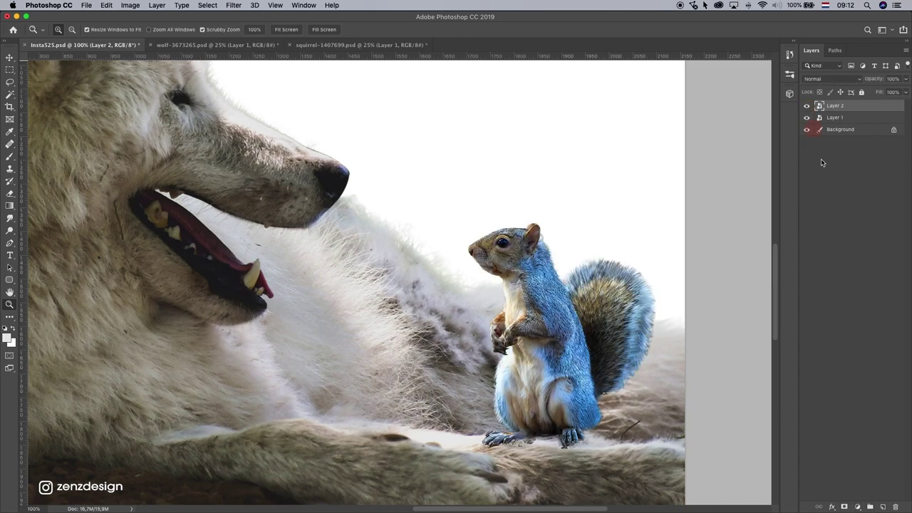
Create a layer group named "squirrel" and put the squirrel's Layer 2 inside it.
{"action": "left_click", "coordinate": [871, 507]}
{"action": "double_click", "coordinate": [845, 106]}
{"action": "type", "text": "sq"}
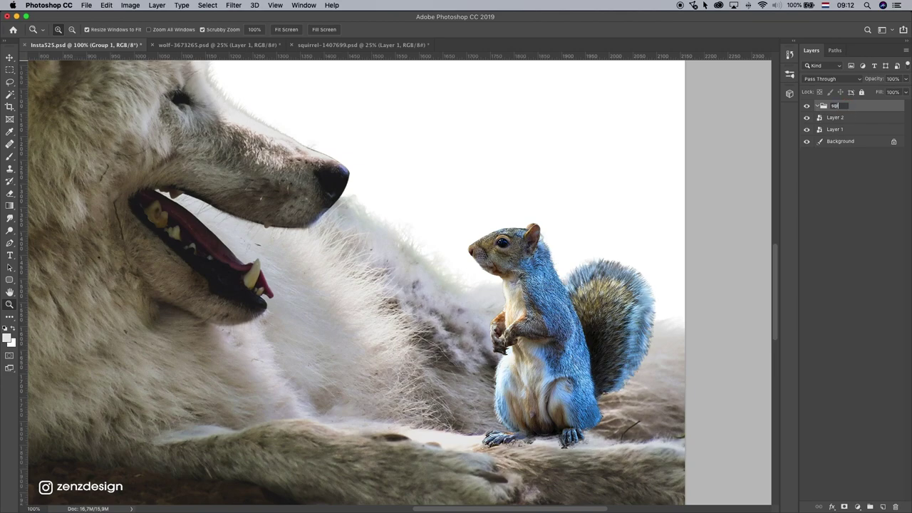
{"action": "type", "text": "uirrel"}
{"action": "key", "text": "Return"}
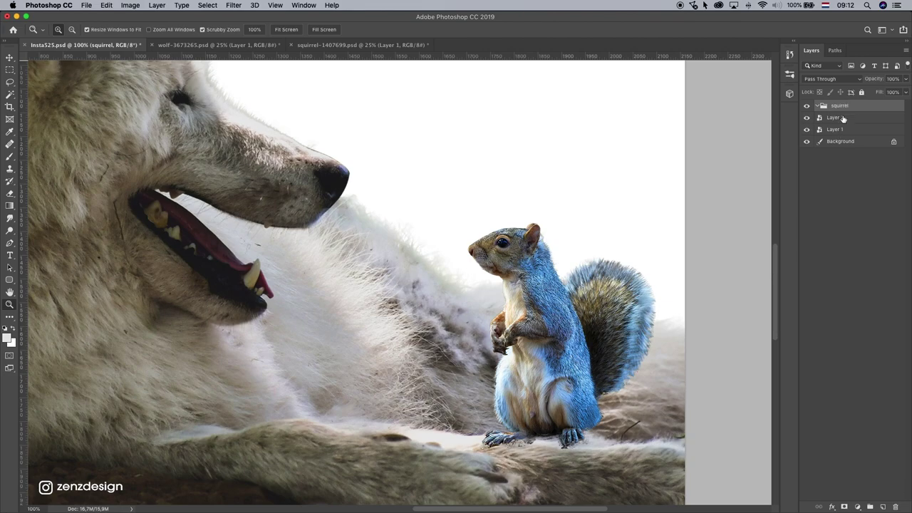
{"action": "double_click", "coordinate": [849, 120]}
{"action": "key", "text": "Escape"}
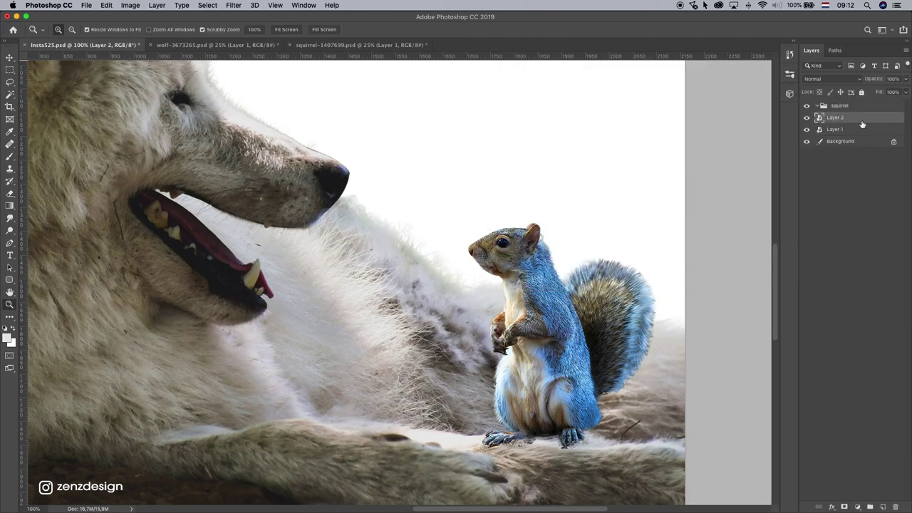
{"action": "left_click_drag", "start_coordinate": [862, 120], "coordinate": [866, 107]}
Create a layer group named "wolf" below the squirrel group and put the wolf's Layer 1 inside it.
{"action": "left_click", "coordinate": [851, 129]}
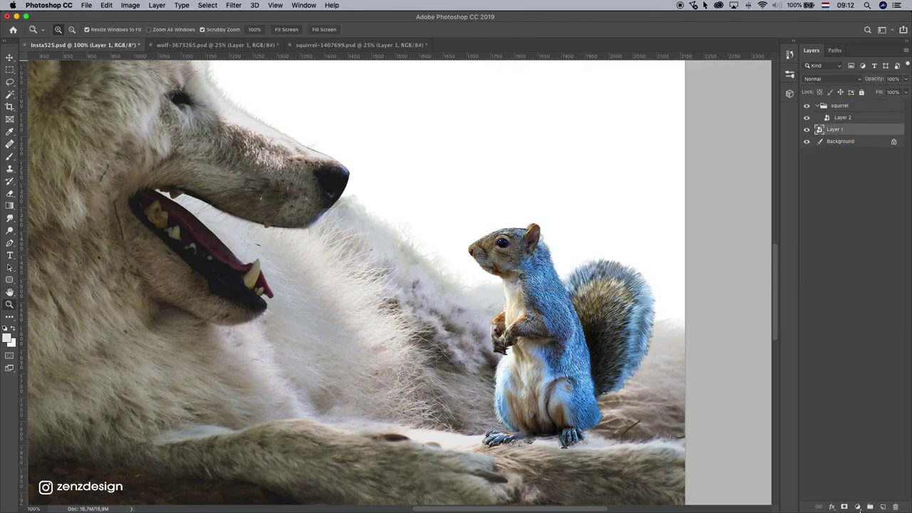
{"action": "left_click", "coordinate": [869, 506]}
{"action": "double_click", "coordinate": [849, 130]}
{"action": "type", "text": "wolf"}
{"action": "key", "text": "Return"}
{"action": "left_click_drag", "start_coordinate": [844, 145], "coordinate": [855, 130]}
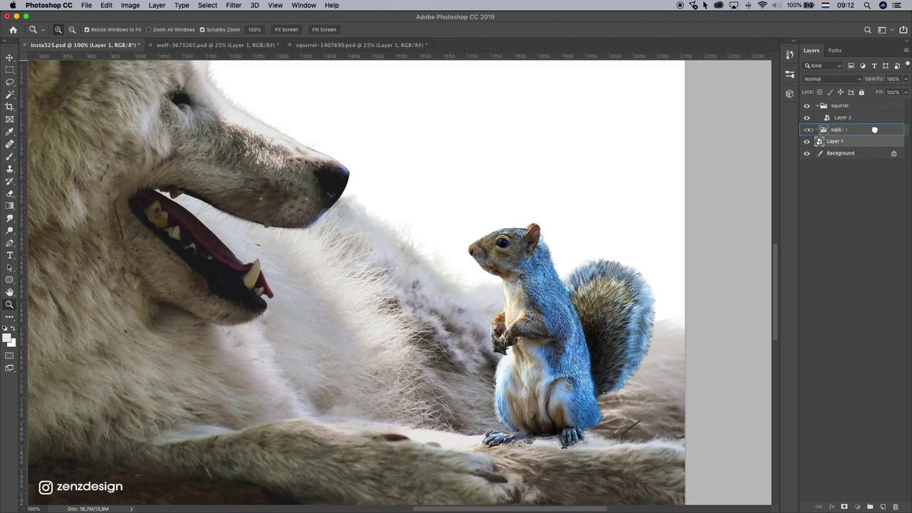
Add a layer mask to Layer 2 in the squirrel group for masking around the paws.
{"action": "left_click", "coordinate": [848, 105]}
{"action": "left_click", "coordinate": [850, 120]}
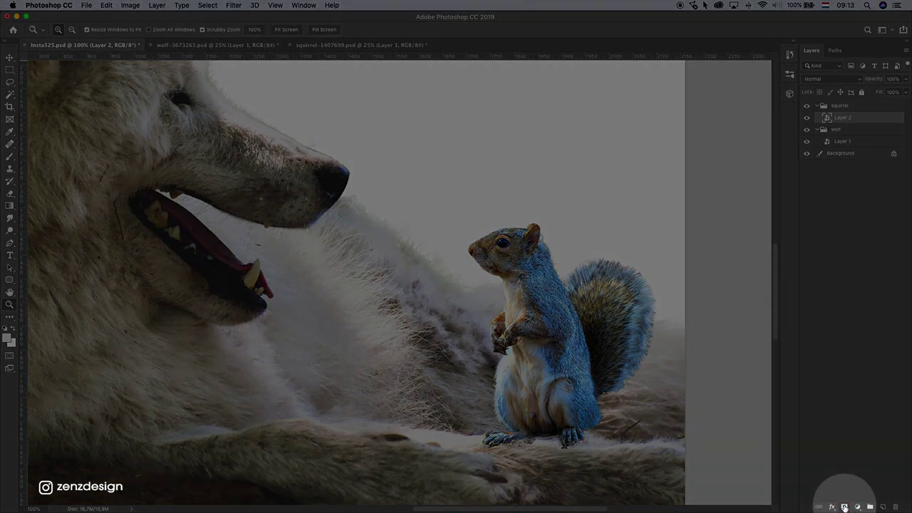
{"action": "left_click", "coordinate": [845, 506]}
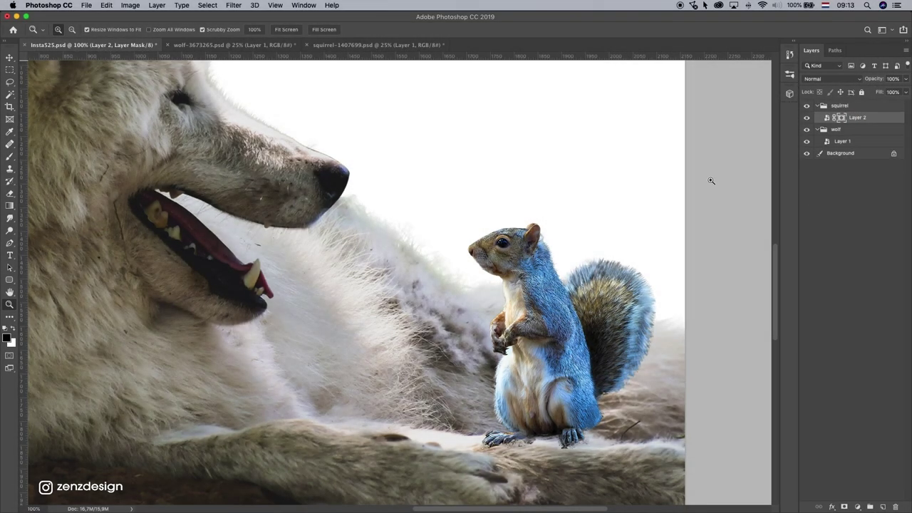
{"action": "left_click", "coordinate": [566, 456]}
{"action": "left_click", "coordinate": [567, 456]}
{"action": "left_click", "coordinate": [566, 456]}
{"action": "left_click", "coordinate": [478, 382], "text": "alt"}
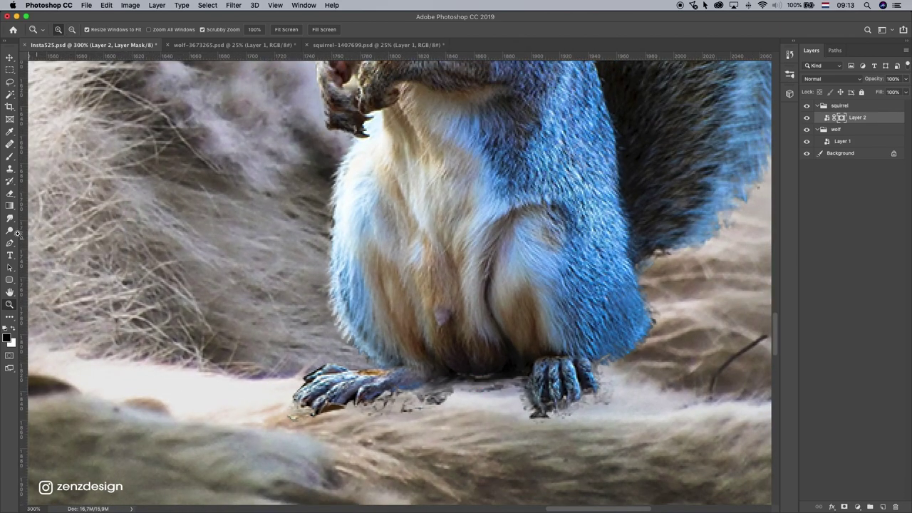
Set up a soft round brush at 44 px, 88% opacity and 95% flow with black as the foreground colour.
{"action": "left_click", "coordinate": [8, 155]}
{"action": "left_click_drag", "start_coordinate": [321, 407], "coordinate": [424, 421]}
{"action": "left_click", "coordinate": [59, 31]}
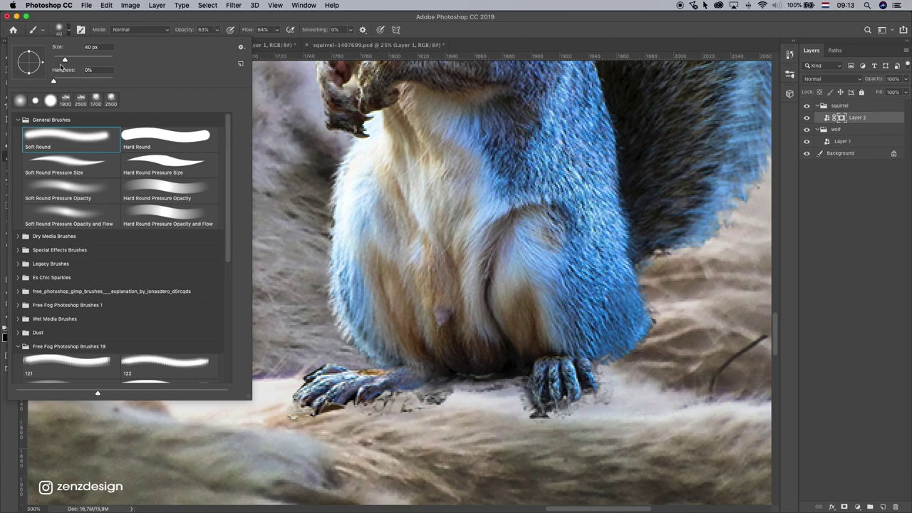
{"action": "left_click_drag", "start_coordinate": [65, 60], "coordinate": [67, 60]}
{"action": "key", "text": "Return"}
{"action": "left_click", "coordinate": [217, 30]}
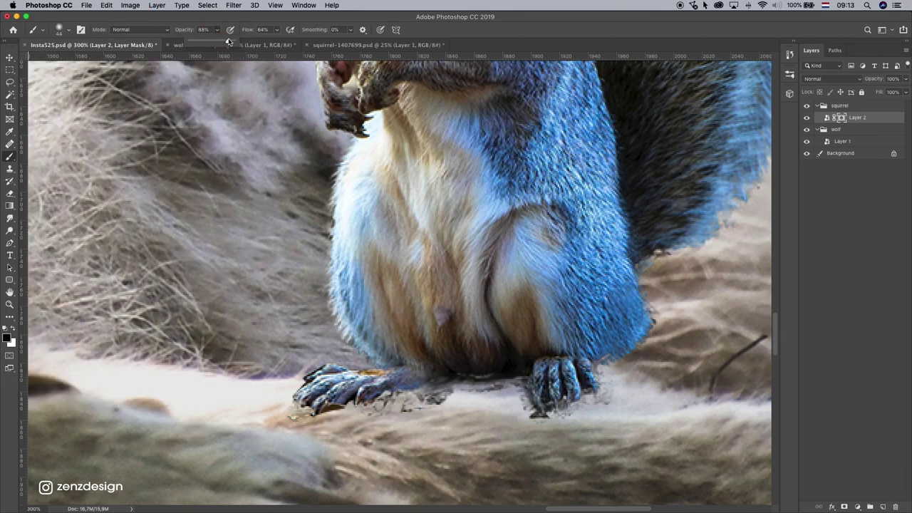
{"action": "left_click", "coordinate": [283, 33]}
{"action": "left_click", "coordinate": [282, 33]}
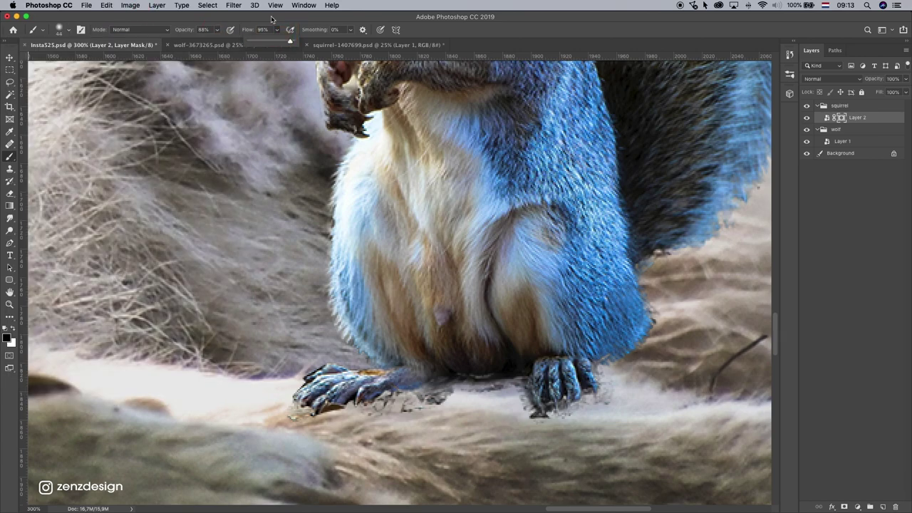
{"action": "left_click", "coordinate": [270, 19]}
{"action": "left_click", "coordinate": [216, 30]}
{"action": "left_click", "coordinate": [7, 337]}
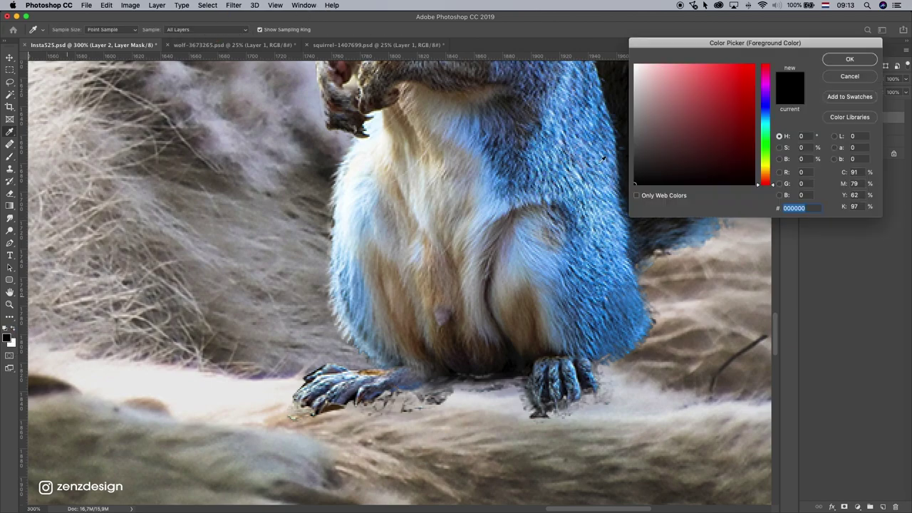
{"action": "key", "text": "Return"}
Paint black on the squirrel's mask over its front paw and the dark remnants under the belly, reducing the brush to 20 px.
{"action": "left_click_drag", "start_coordinate": [305, 404], "coordinate": [395, 426]}
{"action": "left_click_drag", "start_coordinate": [250, 412], "coordinate": [456, 419]}
{"action": "left_click_drag", "start_coordinate": [317, 395], "coordinate": [431, 426]}
{"action": "key", "text": "bracketleft"}
{"action": "key", "text": "bracketleft"}
{"action": "key", "text": "bracketleft"}
{"action": "key", "text": "bracketleft"}
{"action": "key", "text": "bracketleft"}
{"action": "mouse_move", "coordinate": [318, 377]}
{"action": "left_mouse_down"}
{"action": "mouse_move", "coordinate": [352, 399]}
{"action": "mouse_move", "coordinate": [507, 385]}
{"action": "left_mouse_up"}
{"action": "left_click", "coordinate": [807, 118]}
{"action": "left_click", "coordinate": [807, 118]}
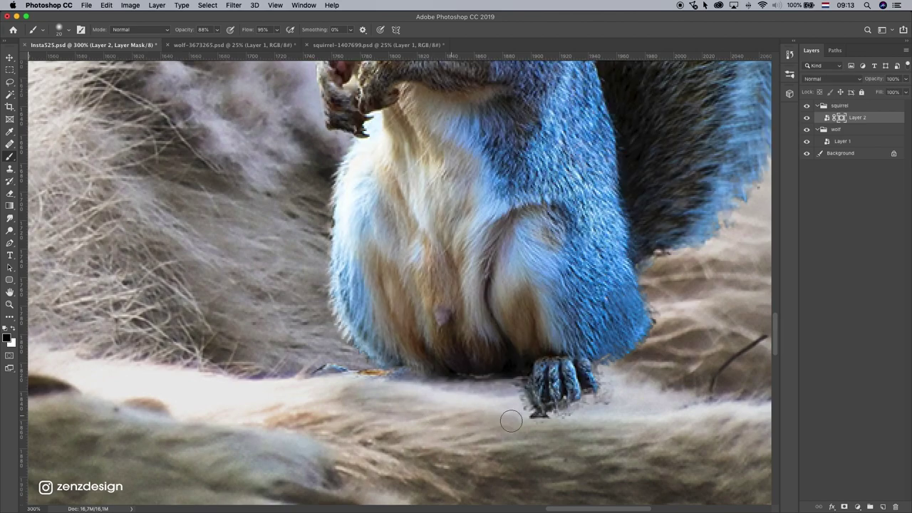
Mask out the squirrel's remaining rear paw and the leftover fringe along its base, comparing with the layer hidden.
{"action": "left_click_drag", "start_coordinate": [530, 420], "coordinate": [521, 415]}
{"action": "left_click", "coordinate": [804, 118]}
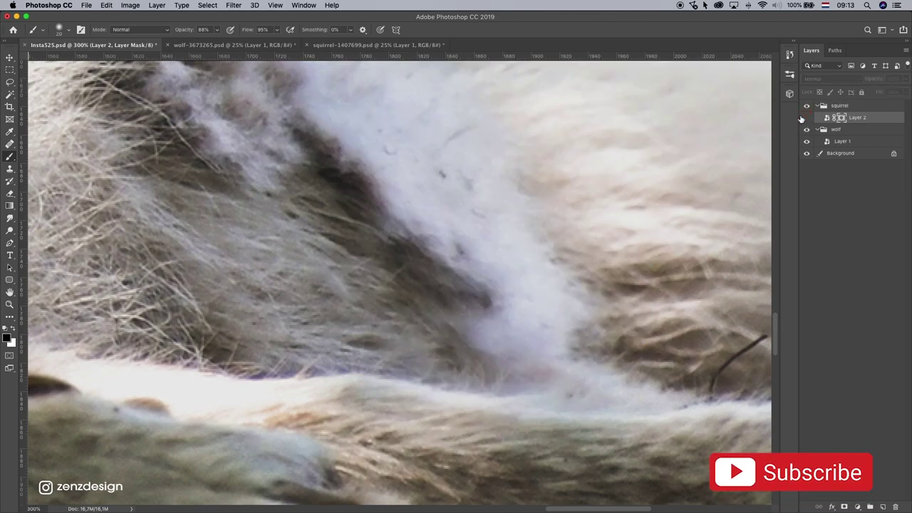
{"action": "left_click", "coordinate": [806, 119]}
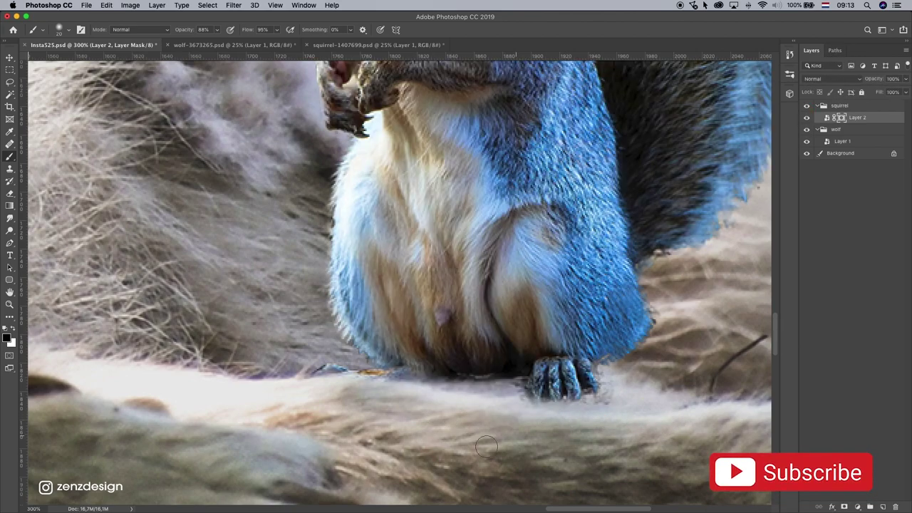
{"action": "mouse_move", "coordinate": [521, 386]}
{"action": "left_mouse_down"}
{"action": "mouse_move", "coordinate": [549, 382]}
{"action": "mouse_move", "coordinate": [491, 390]}
{"action": "mouse_move", "coordinate": [299, 372]}
{"action": "left_mouse_up"}
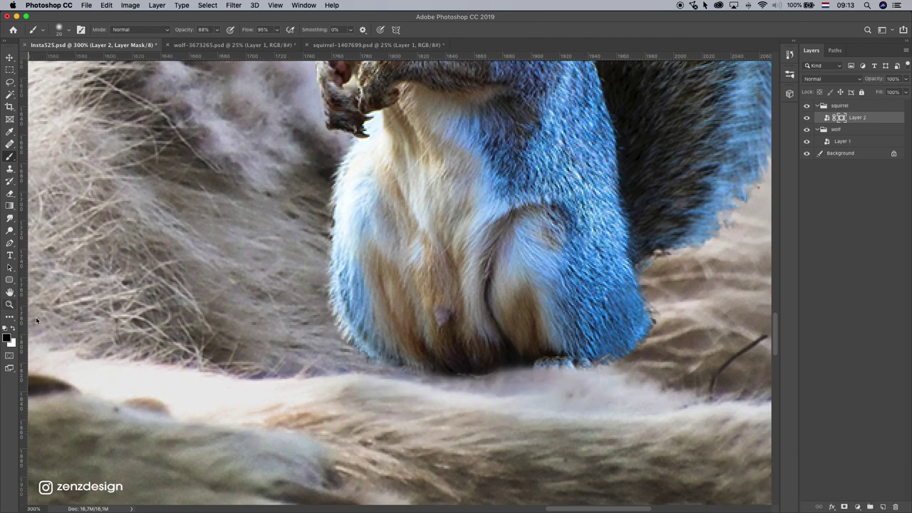
Move the masked squirrel slightly down so it sits deeper on the wolf's foreleg.
{"action": "double_click", "coordinate": [9, 305]}
{"action": "left_click_drag", "start_coordinate": [431, 291], "coordinate": [384, 291]}
{"action": "left_click_drag", "start_coordinate": [499, 245], "coordinate": [549, 245]}
{"action": "left_click", "coordinate": [16, 56]}
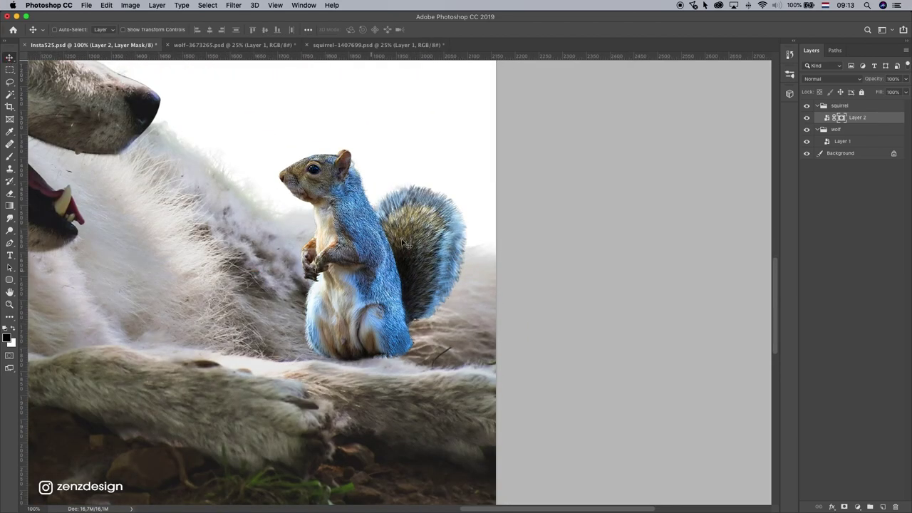
{"action": "left_click_drag", "start_coordinate": [404, 244], "coordinate": [406, 249]}
Try reshaping the squirrel's lower edge on its mask with black and white 40 px brush strokes.
{"action": "left_click", "coordinate": [10, 155]}
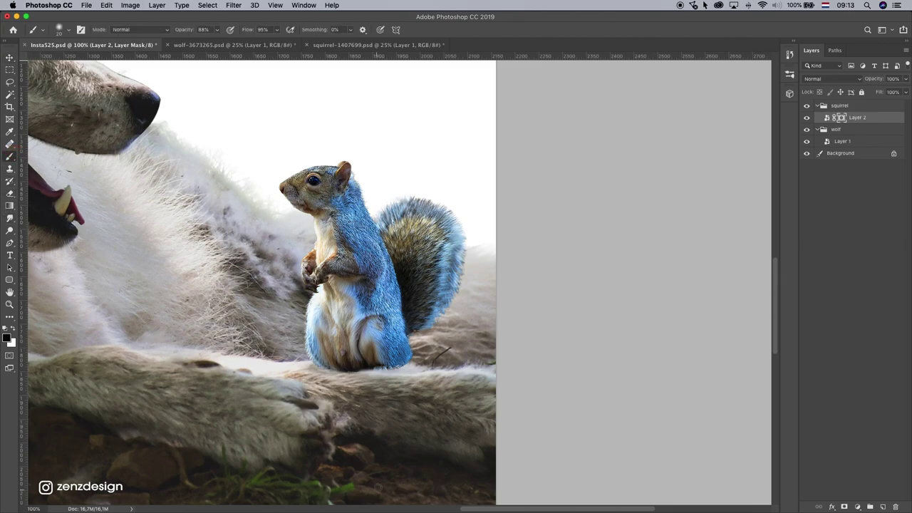
{"action": "mouse_move", "coordinate": [319, 360]}
{"action": "left_mouse_down"}
{"action": "mouse_move", "coordinate": [342, 375]}
{"action": "mouse_move", "coordinate": [323, 374]}
{"action": "mouse_move", "coordinate": [424, 369]}
{"action": "left_mouse_up"}
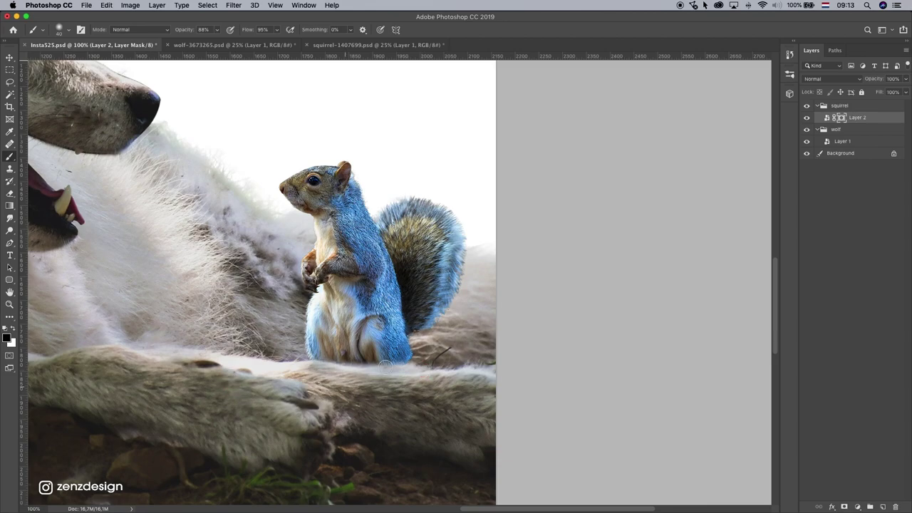
{"action": "key", "text": "super+z"}
{"action": "key", "text": "super+z"}
{"action": "key", "text": "super+z"}
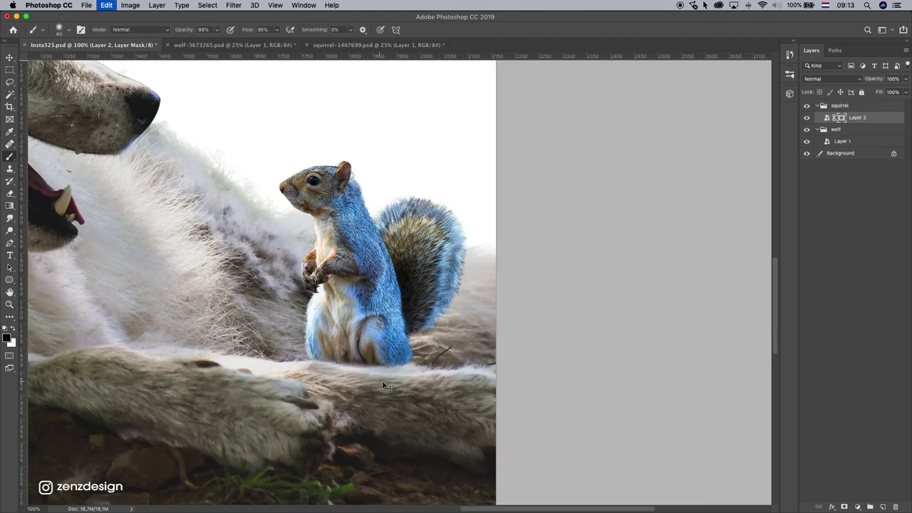
{"action": "left_click", "coordinate": [15, 331]}
{"action": "left_click_drag", "start_coordinate": [390, 364], "coordinate": [373, 360]}
{"action": "key", "text": "super+z"}
Lower the squirrel a little more and paint black along its base on the mask to blend it into the foreleg fur.
{"action": "left_click", "coordinate": [9, 58]}
{"action": "left_click_drag", "start_coordinate": [456, 264], "coordinate": [456, 272]}
{"action": "left_click", "coordinate": [9, 157]}
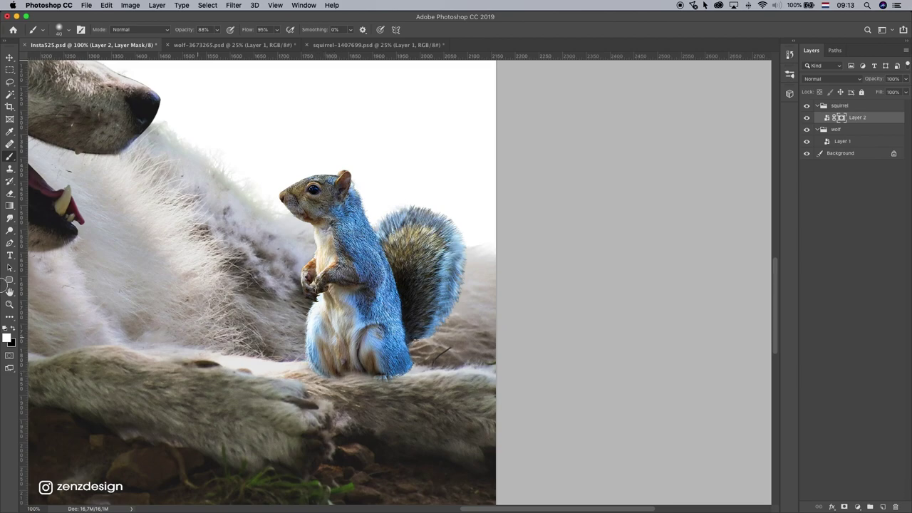
{"action": "left_click", "coordinate": [12, 329]}
{"action": "mouse_move", "coordinate": [349, 371]}
{"action": "left_mouse_down"}
{"action": "mouse_move", "coordinate": [306, 370]}
{"action": "mouse_move", "coordinate": [491, 379]}
{"action": "left_mouse_up"}
{"action": "left_click", "coordinate": [313, 372]}
{"action": "key", "text": "super+z"}
{"action": "left_click_drag", "start_coordinate": [440, 323], "coordinate": [574, 406]}
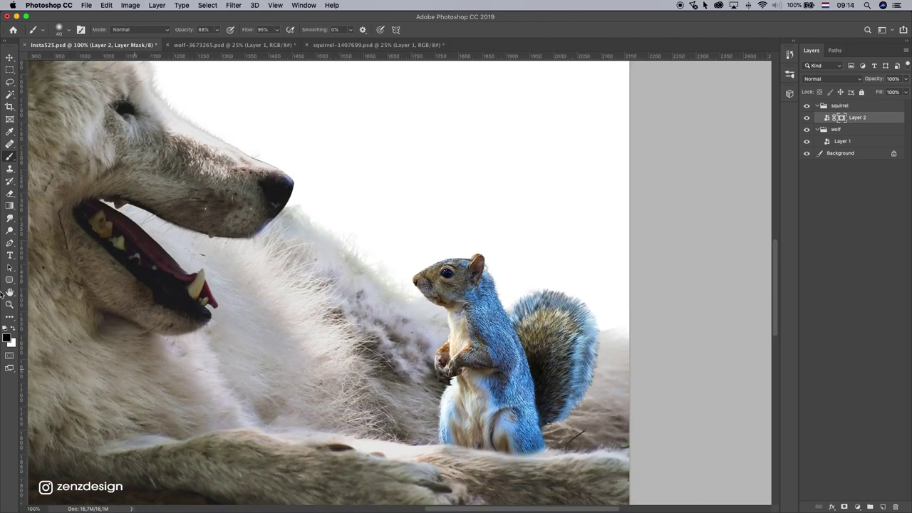
Examine the squirrel's placement on the wolf's foreleg at full-composition and close-up views.
{"action": "left_click", "coordinate": [9, 304]}
{"action": "left_click", "coordinate": [373, 279], "text": "alt"}
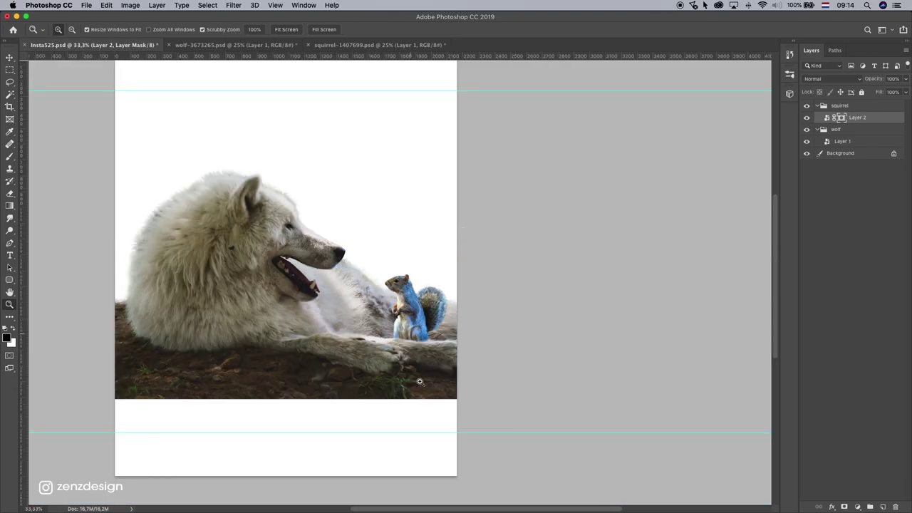
{"action": "left_click", "coordinate": [420, 381]}
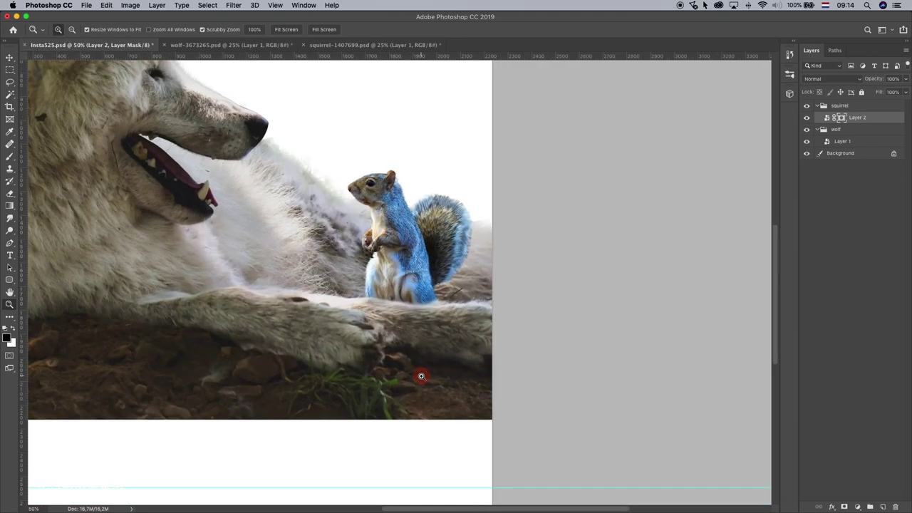
{"action": "left_click", "coordinate": [362, 266]}
{"action": "left_click", "coordinate": [427, 314], "text": "alt"}
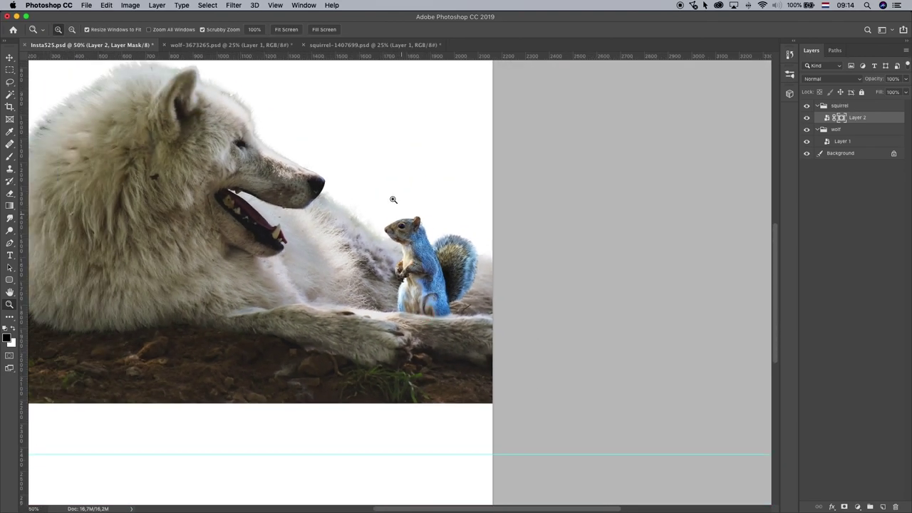
{"action": "left_click_drag", "start_coordinate": [405, 181], "coordinate": [422, 296]}
{"action": "key", "text": "ctrl+r"}
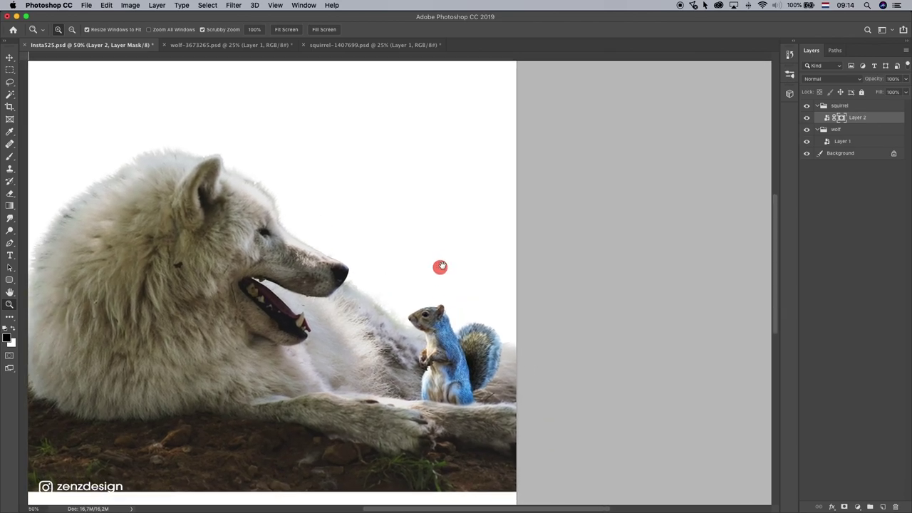
{"action": "key", "text": "v"}
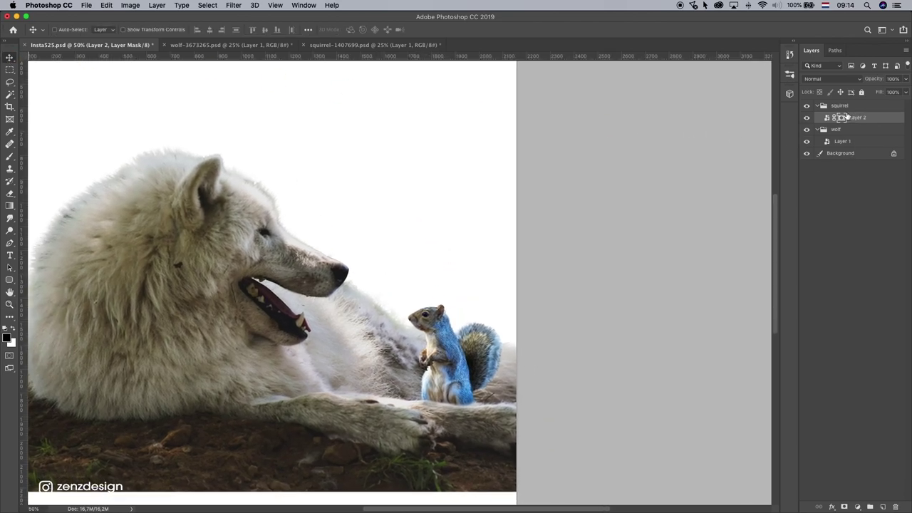
{"action": "left_click_drag", "start_coordinate": [411, 233], "coordinate": [473, 225]}
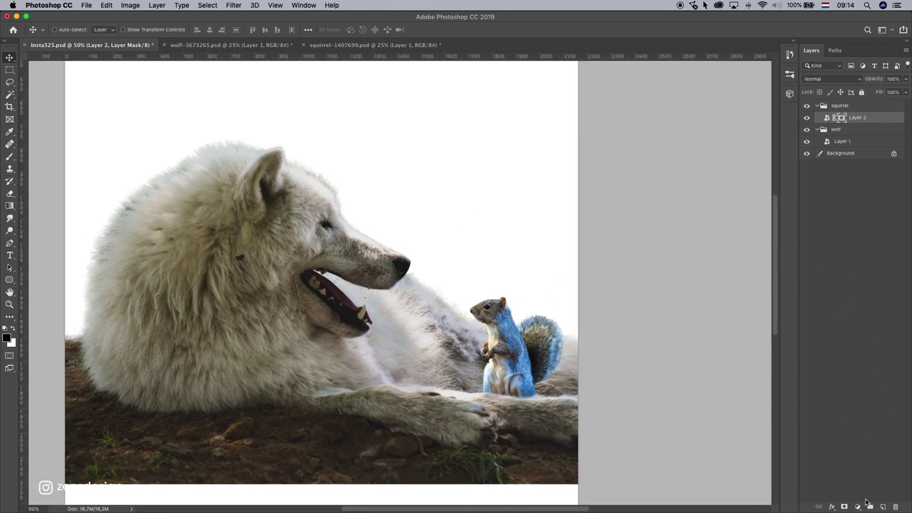
Add a Hue/Saturation adjustment above the squirrel layer and clip it to that layer.
{"action": "left_click", "coordinate": [866, 120]}
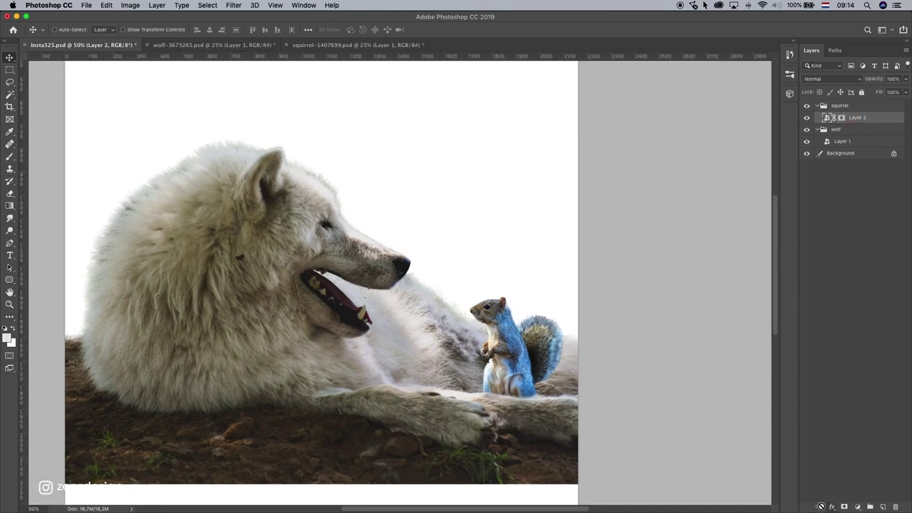
{"action": "left_click", "coordinate": [858, 506]}
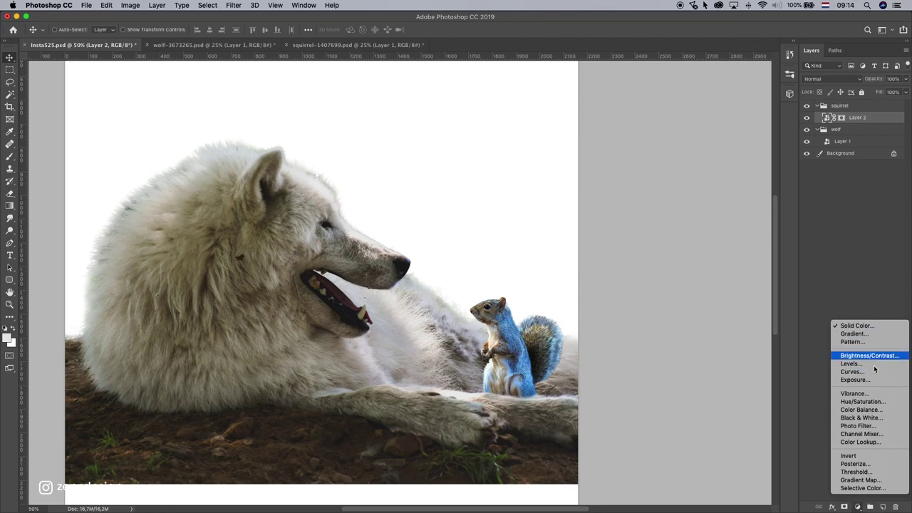
{"action": "left_click", "coordinate": [862, 402]}
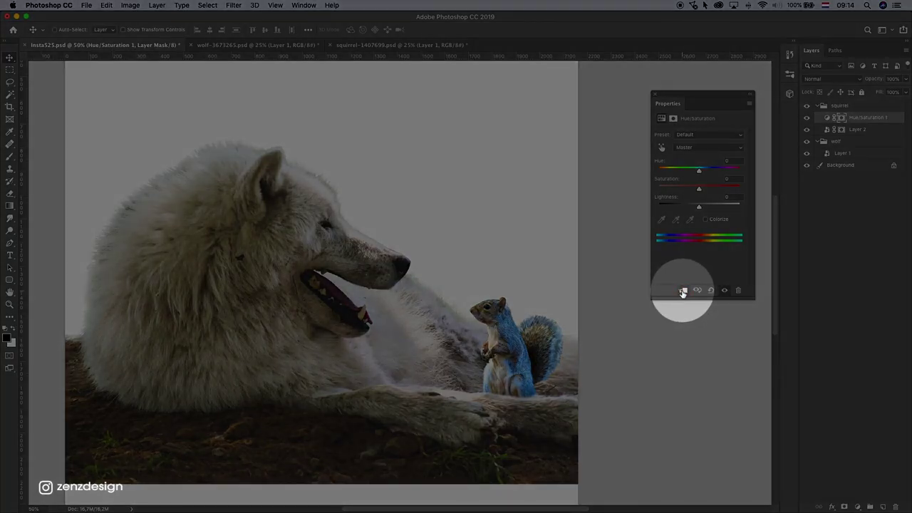
{"action": "left_click", "coordinate": [683, 290]}
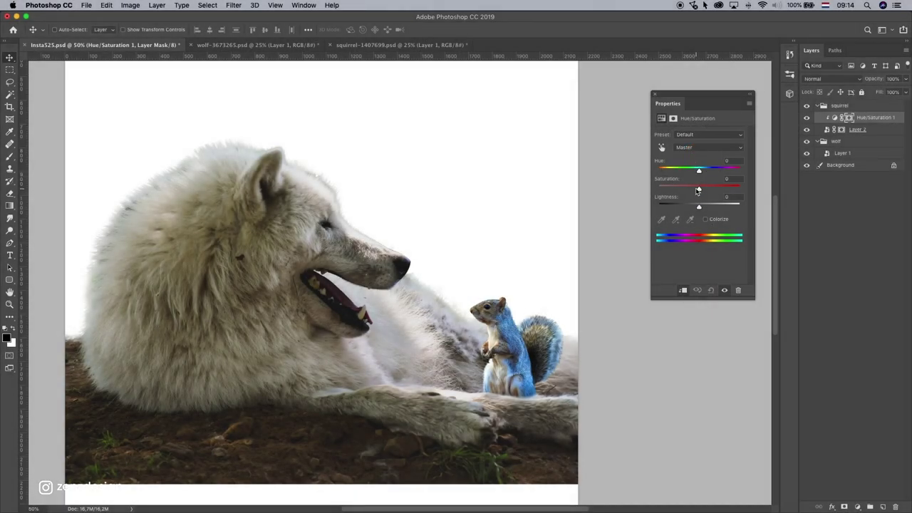
Lower the squirrel's saturation to -77, checking the grey fur against the wolf from different distances.
{"action": "left_click_drag", "start_coordinate": [697, 191], "coordinate": [668, 186]}
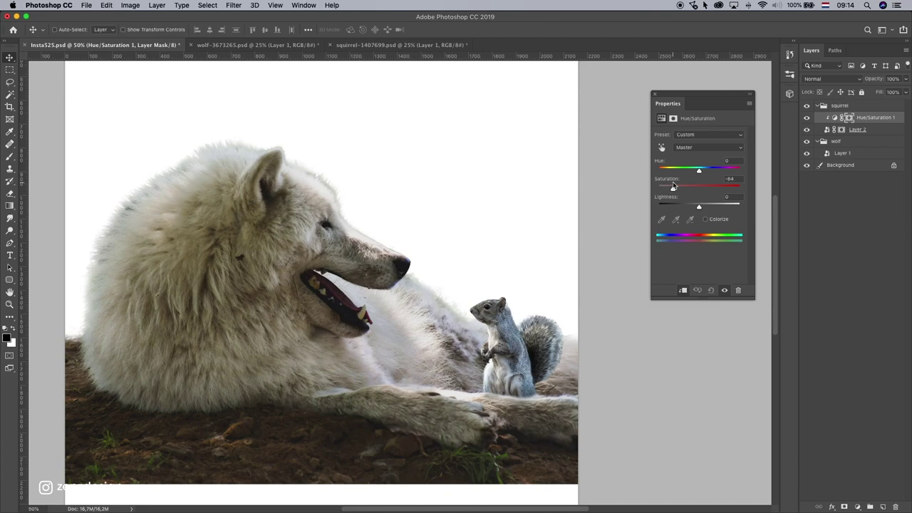
{"action": "left_click_drag", "start_coordinate": [674, 186], "coordinate": [675, 186]}
{"action": "left_click", "coordinate": [9, 304]}
{"action": "left_click", "coordinate": [456, 262], "text": "alt"}
{"action": "left_click", "coordinate": [456, 262], "text": "alt"}
{"action": "left_click", "coordinate": [456, 262], "text": "alt"}
{"action": "key", "text": "super+plus"}
{"action": "key", "text": "super+plus"}
{"action": "key", "text": "super+plus"}
{"action": "left_click_drag", "start_coordinate": [674, 189], "coordinate": [669, 190]}
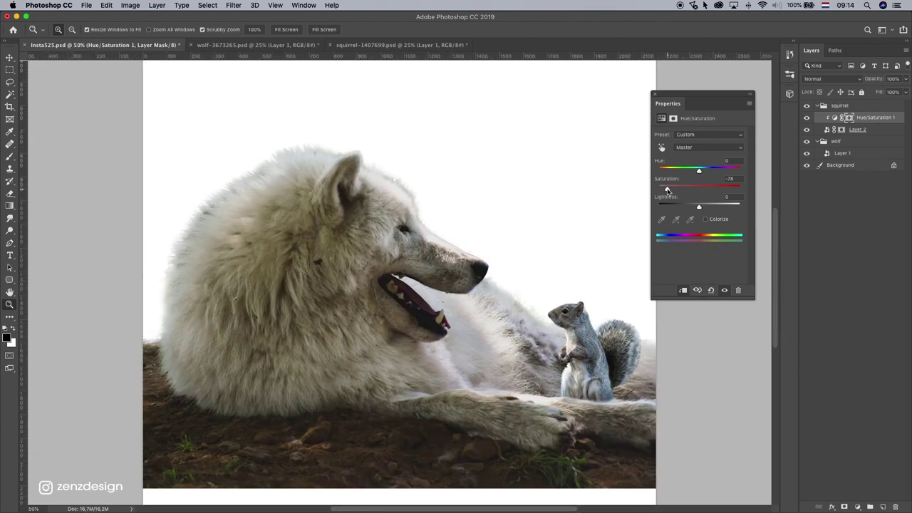
{"action": "left_click", "coordinate": [508, 239], "text": "alt"}
{"action": "left_click", "coordinate": [507, 238], "text": "alt"}
{"action": "key", "text": "super+plus"}
{"action": "key", "text": "super+plus"}
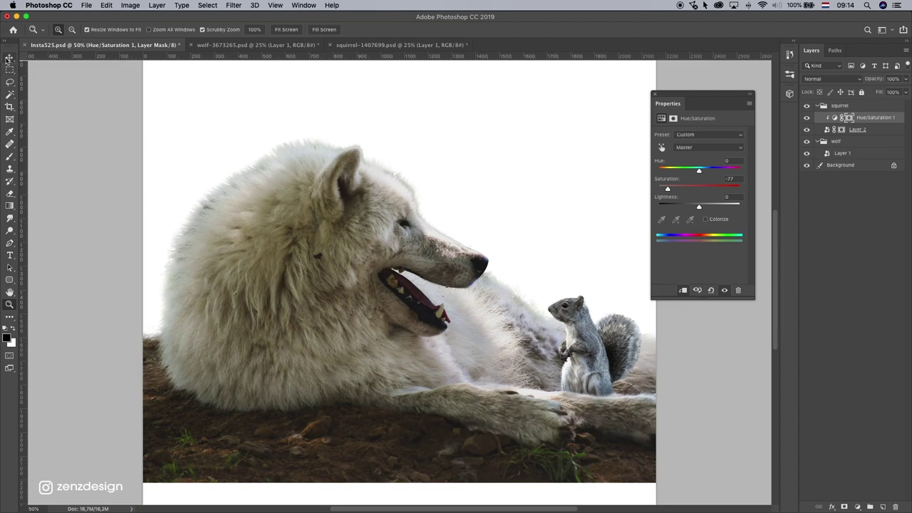
Add a Curves adjustment above the wolf layer and clip it to that layer.
{"action": "key", "text": "v"}
{"action": "left_click", "coordinate": [805, 166]}
{"action": "left_click", "coordinate": [806, 167]}
{"action": "left_click", "coordinate": [590, 328], "text": "super"}
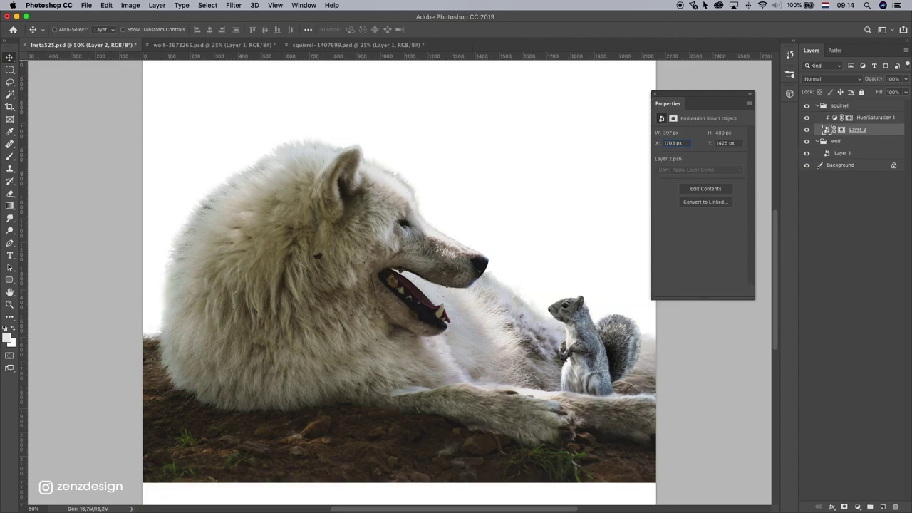
{"action": "left_click", "coordinate": [379, 273]}
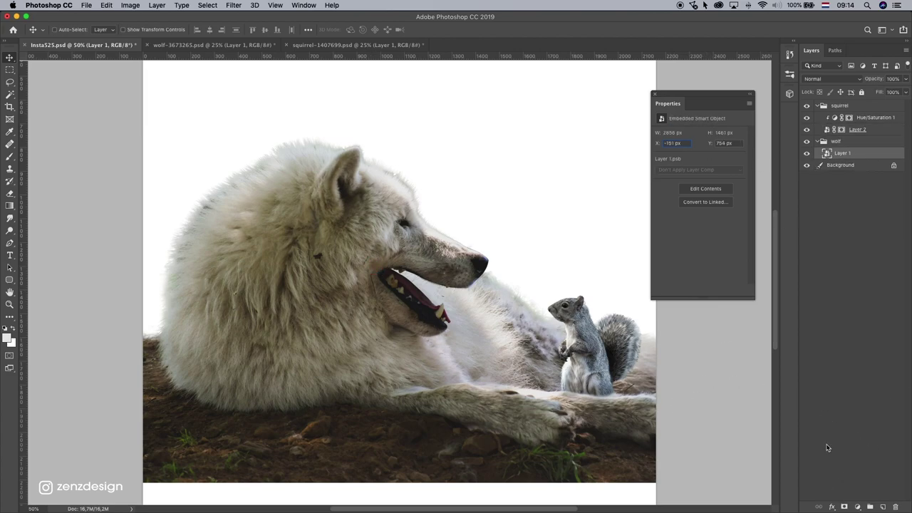
{"action": "left_click", "coordinate": [861, 507]}
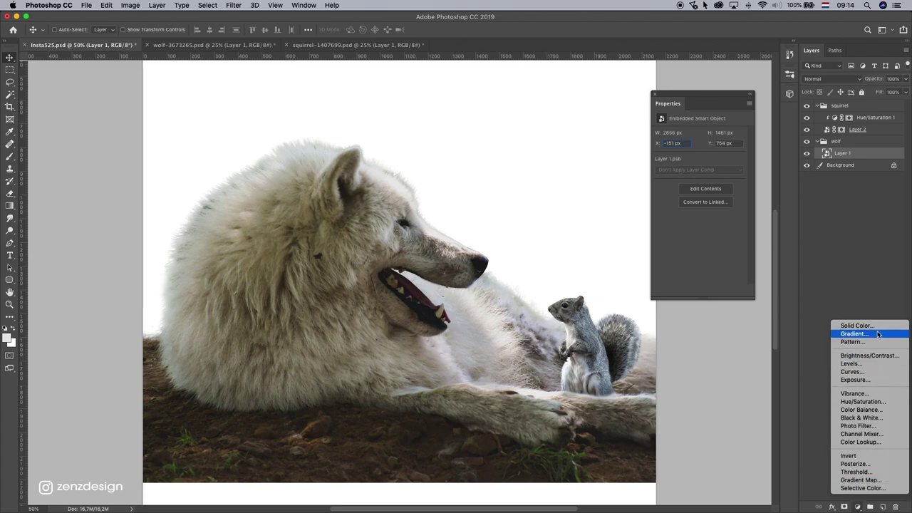
{"action": "left_click", "coordinate": [873, 372]}
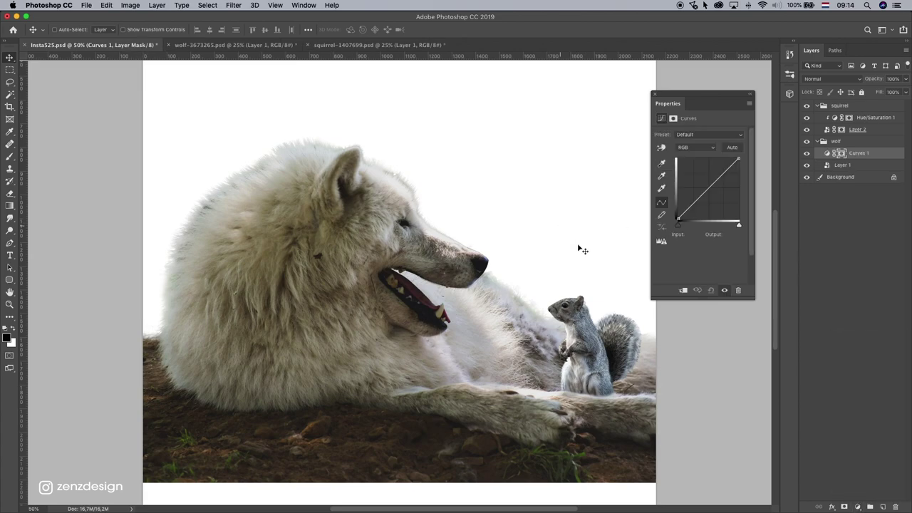
{"action": "left_click", "coordinate": [683, 290]}
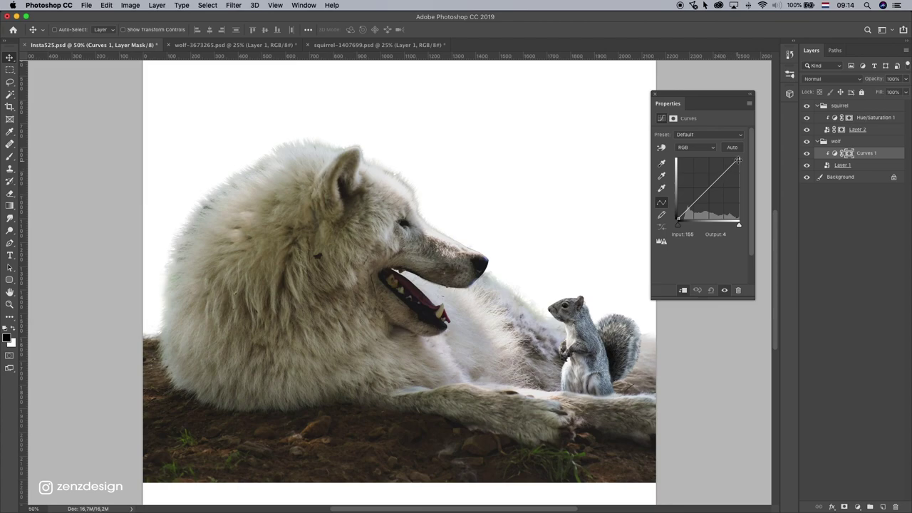
Darken the wolf by lowering the white end of its RGB curve.
{"action": "left_click_drag", "start_coordinate": [737, 159], "coordinate": [739, 169]}
{"action": "left_click_drag", "start_coordinate": [708, 198], "coordinate": [703, 199]}
{"action": "key", "text": "super+z"}
{"action": "left_click_drag", "start_coordinate": [738, 168], "coordinate": [739, 169]}
Paint black on the wolf's Curves mask with a soft 125 px brush to brighten the fur edge along its back.
{"action": "left_click", "coordinate": [848, 154]}
{"action": "left_click", "coordinate": [848, 154]}
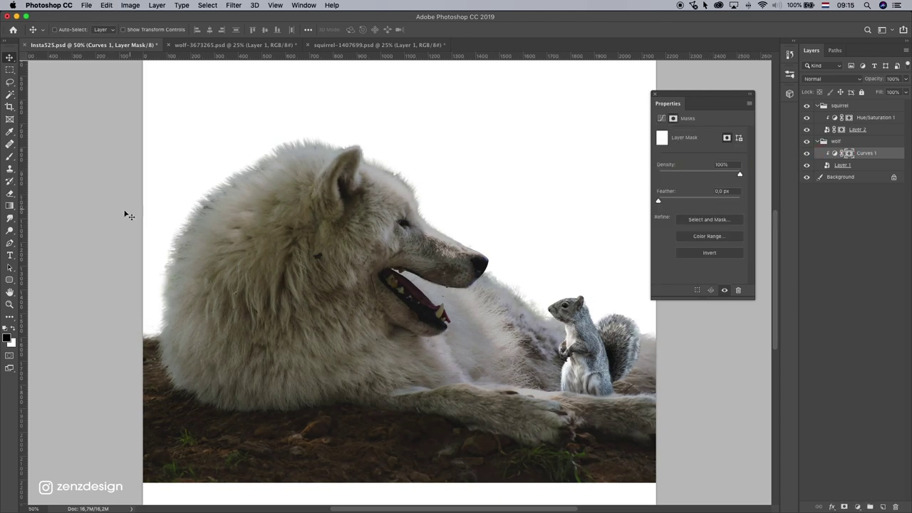
{"action": "left_click", "coordinate": [7, 157]}
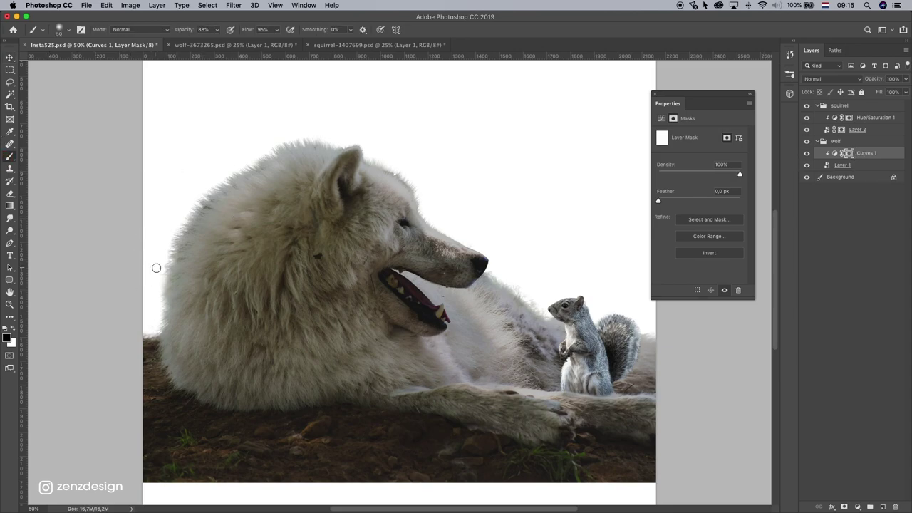
{"action": "key", "text": "bracketright"}
{"action": "key", "text": "bracketright"}
{"action": "key", "text": "bracketright"}
{"action": "key", "text": "bracketright"}
{"action": "key", "text": "bracketright"}
{"action": "key", "text": "bracketright"}
{"action": "left_click_drag", "start_coordinate": [160, 328], "coordinate": [181, 217]}
{"action": "left_click_drag", "start_coordinate": [206, 179], "coordinate": [152, 253]}
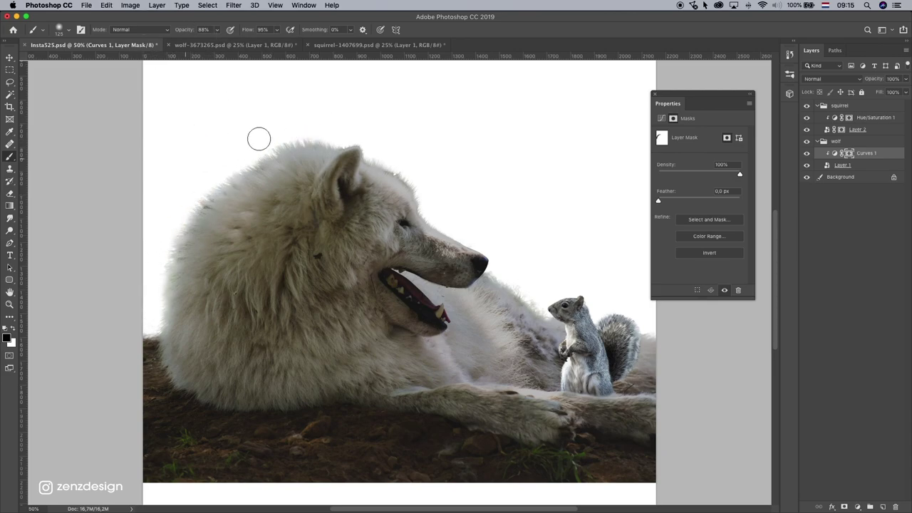
Repaint the black mask stroke over the top of the wolf's back and head to extend the lit fur edge.
{"action": "left_click_drag", "start_coordinate": [199, 193], "coordinate": [325, 148]}
{"action": "key", "text": "super+z"}
{"action": "mouse_move", "coordinate": [235, 170]}
{"action": "left_mouse_down"}
{"action": "mouse_move", "coordinate": [379, 120]}
{"action": "mouse_move", "coordinate": [309, 132]}
{"action": "mouse_move", "coordinate": [414, 133]}
{"action": "left_mouse_up"}
Try extending the black mask strokes down the wolf's forehead and muzzle at the current brush opacity.
{"action": "left_click_drag", "start_coordinate": [389, 162], "coordinate": [483, 235]}
{"action": "left_click_drag", "start_coordinate": [425, 210], "coordinate": [521, 258]}
{"action": "key", "text": "super+z"}
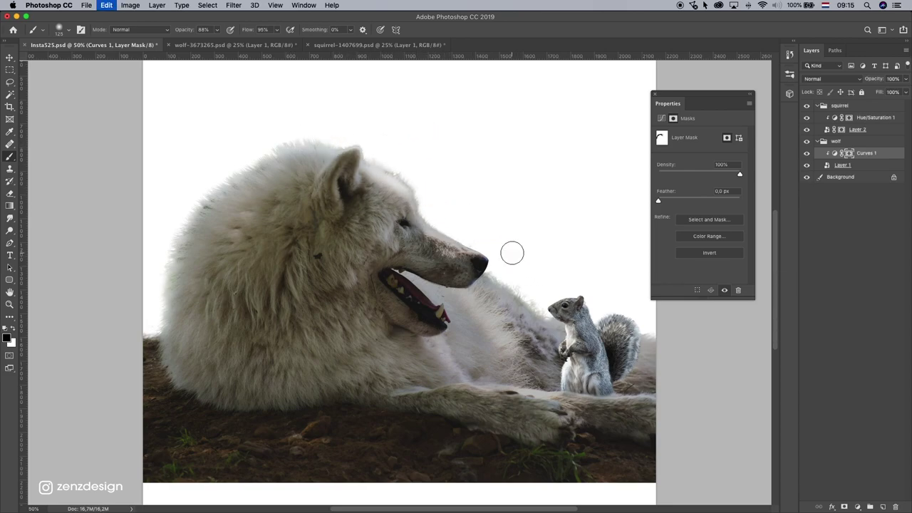
{"action": "key", "text": "super+z"}
Set the brush opacity to 76%, paint the mask along the wolf's muzzle and rear body edge, and compare with the Curves layer hidden.
{"action": "left_click", "coordinate": [217, 30]}
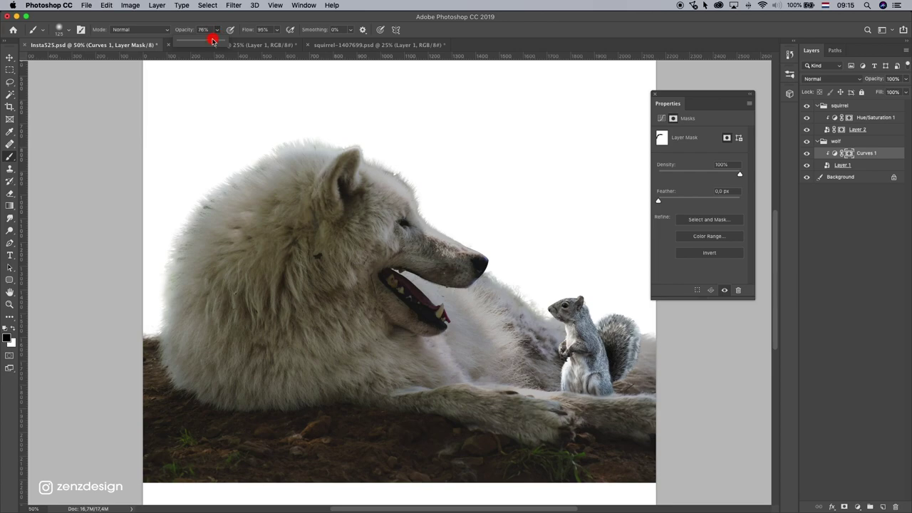
{"action": "left_click", "coordinate": [433, 209]}
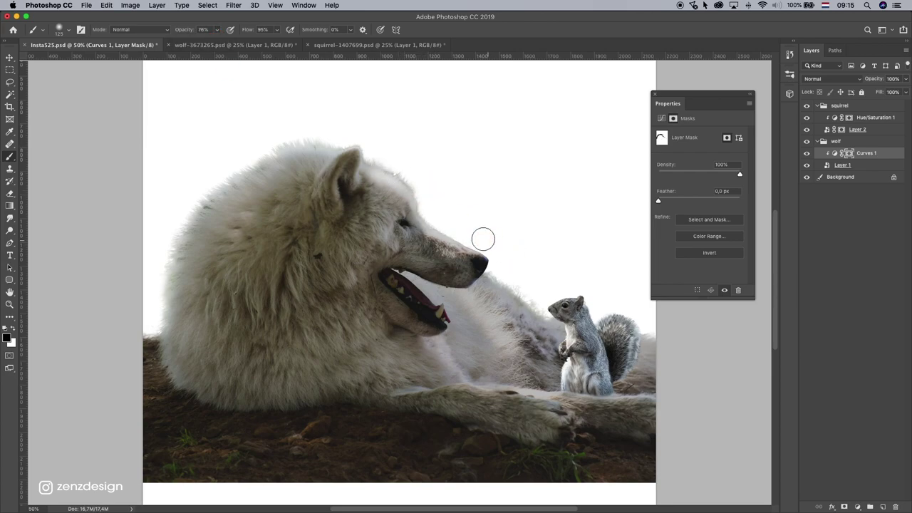
{"action": "left_click", "coordinate": [515, 287]}
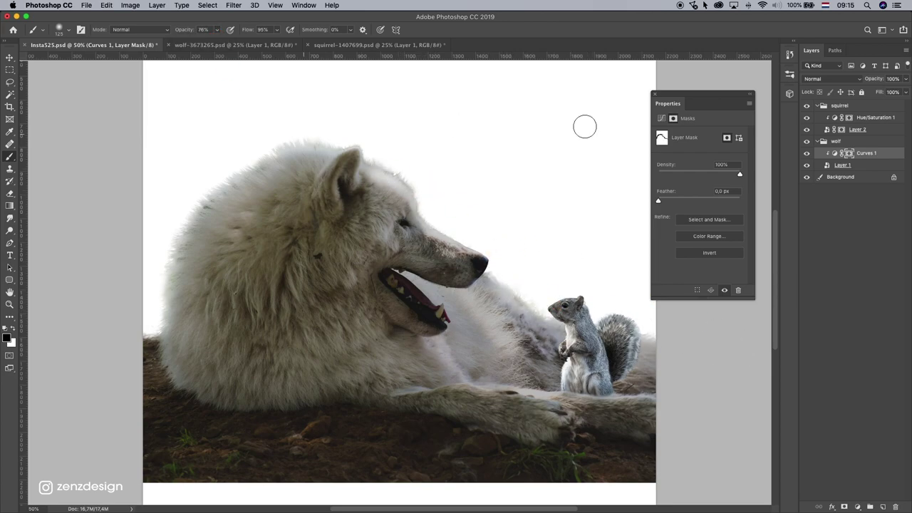
{"action": "left_click", "coordinate": [808, 153]}
{"action": "left_click", "coordinate": [808, 153]}
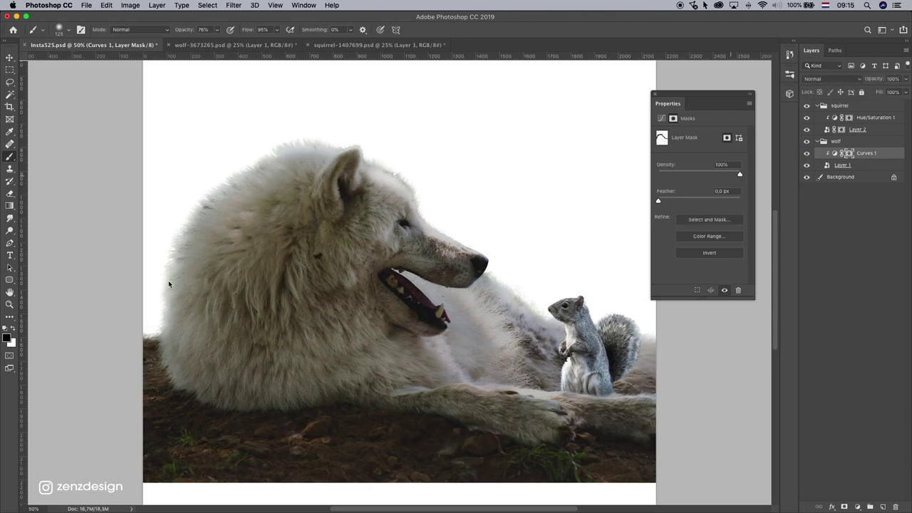
Add a Curves adjustment clipped to the squirrel layer and lower its white end to darken the squirrel.
{"action": "left_click", "coordinate": [10, 304]}
{"action": "left_click_drag", "start_coordinate": [525, 261], "coordinate": [335, 301]}
{"action": "left_click", "coordinate": [335, 301]}
{"action": "left_click", "coordinate": [336, 300]}
{"action": "left_click", "coordinate": [336, 300]}
{"action": "left_click", "coordinate": [10, 58]}
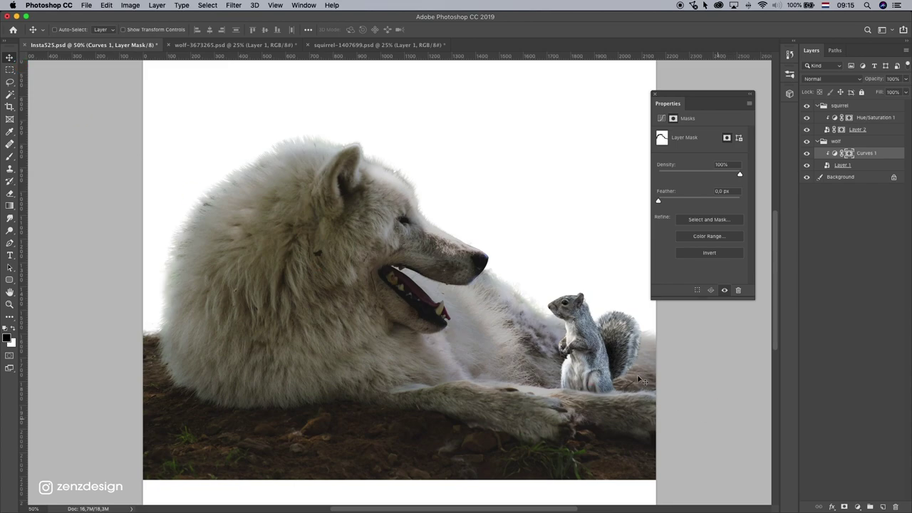
{"action": "left_click", "coordinate": [599, 364], "text": "super"}
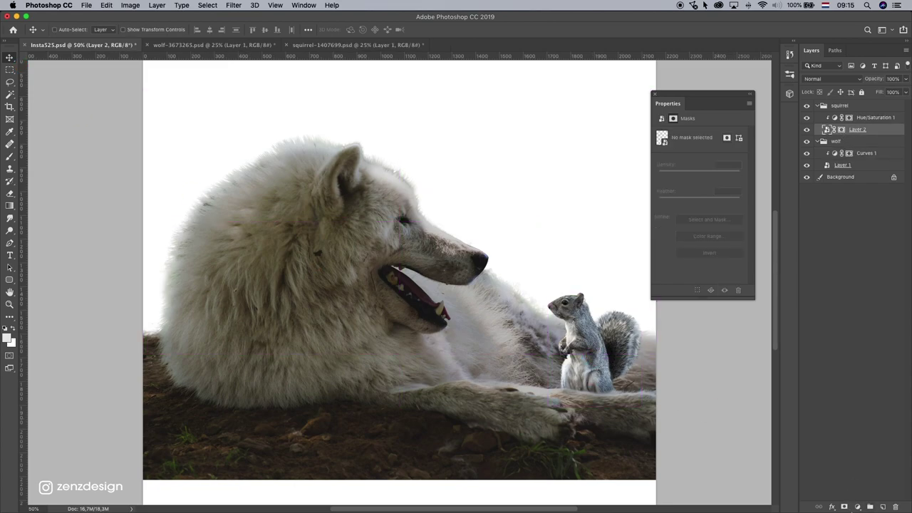
{"action": "left_click", "coordinate": [857, 507]}
{"action": "left_click", "coordinate": [855, 372]}
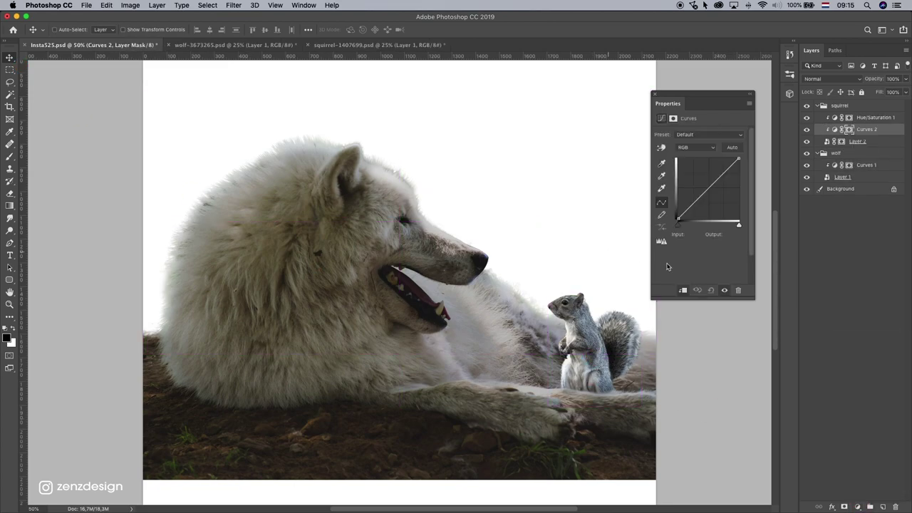
{"action": "left_click_drag", "start_coordinate": [743, 161], "coordinate": [752, 173]}
Paint black on the squirrel's Curves mask with the 125 px brush to brighten the edges of its head, body and tail.
{"action": "left_click", "coordinate": [849, 129]}
{"action": "left_click", "coordinate": [9, 156]}
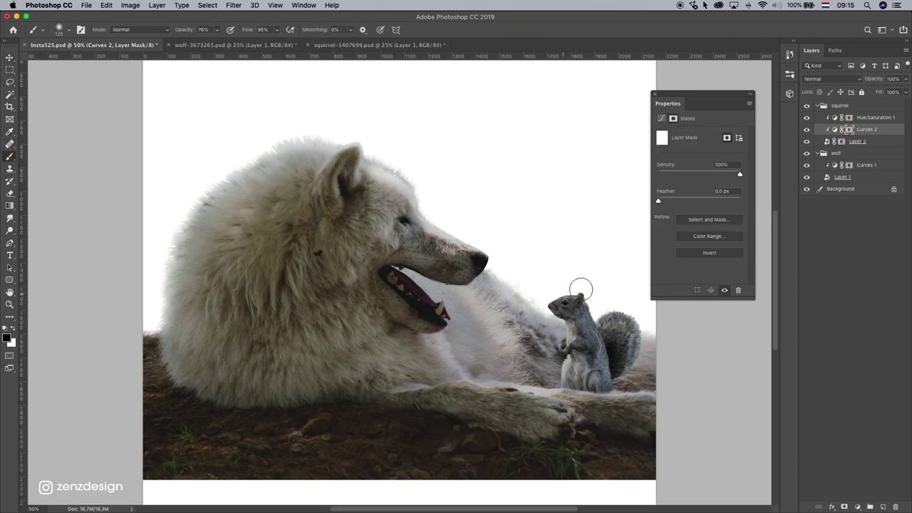
{"action": "left_click", "coordinate": [633, 303]}
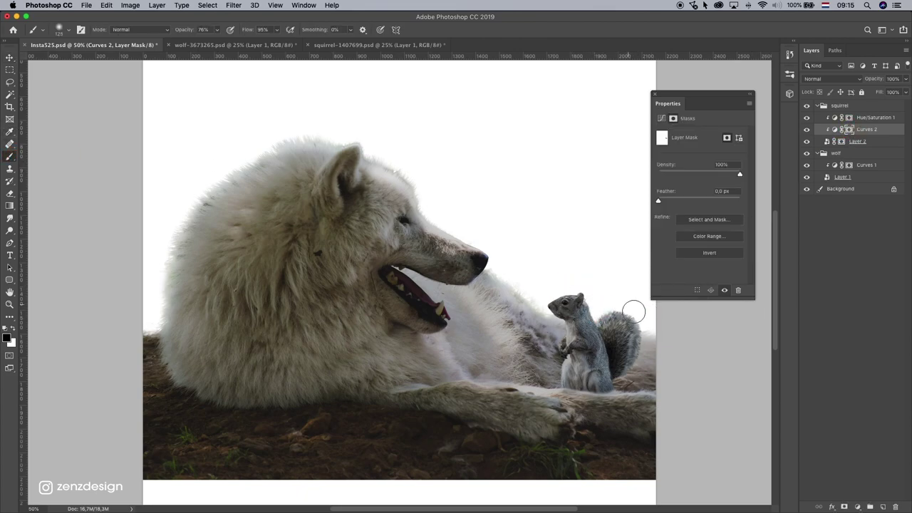
{"action": "left_click", "coordinate": [535, 299]}
{"action": "left_click_drag", "start_coordinate": [552, 303], "coordinate": [556, 281]}
{"action": "left_click", "coordinate": [511, 354]}
{"action": "left_click", "coordinate": [527, 364]}
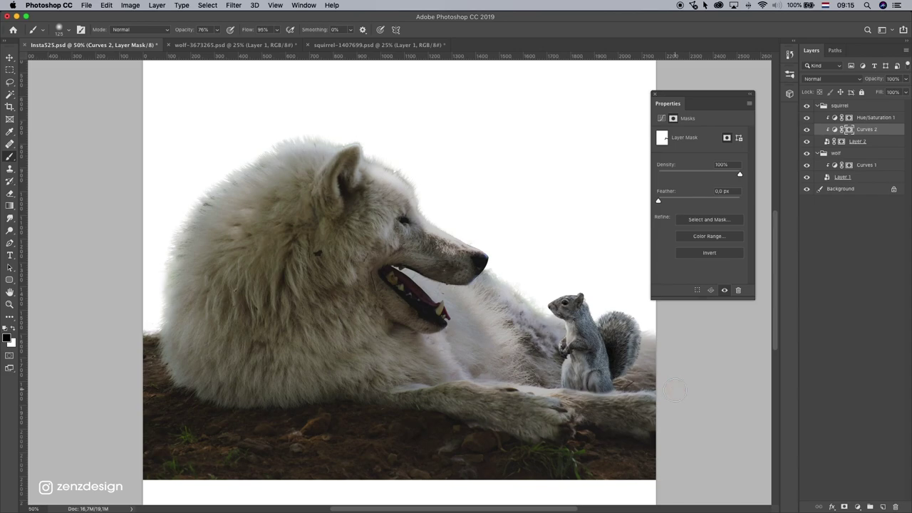
{"action": "left_click", "coordinate": [621, 258]}
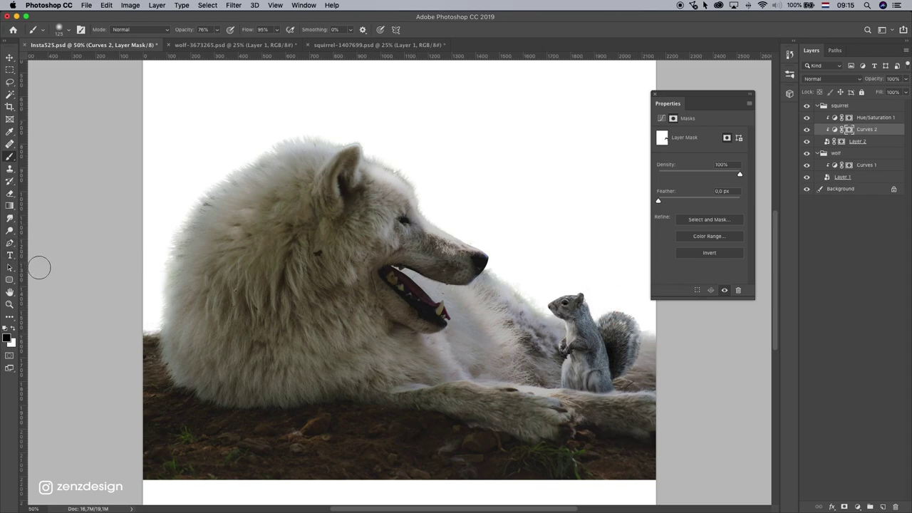
Examine the tonal match between the wolf and squirrel across the whole composition.
{"action": "left_click", "coordinate": [9, 304]}
{"action": "left_click", "coordinate": [487, 291], "text": "alt"}
{"action": "left_click", "coordinate": [487, 291], "text": "alt"}
{"action": "left_click", "coordinate": [487, 291], "text": "alt"}
{"action": "left_click", "coordinate": [347, 292]}
{"action": "left_click", "coordinate": [348, 292]}
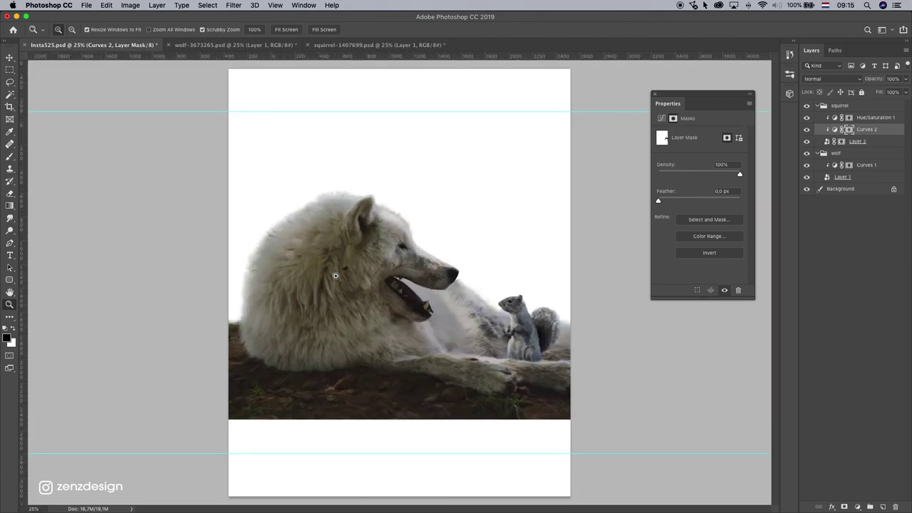
{"action": "left_click", "coordinate": [9, 58]}
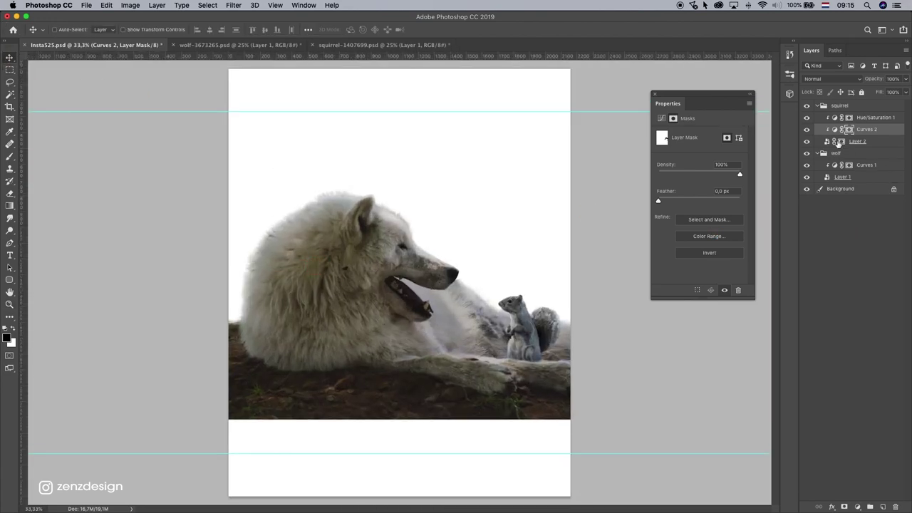
Add a Color Balance adjustment clipped to the squirrel layer, with midtones Cyan–Red at +7 and Yellow–Blue at -75.
{"action": "left_click", "coordinate": [869, 119]}
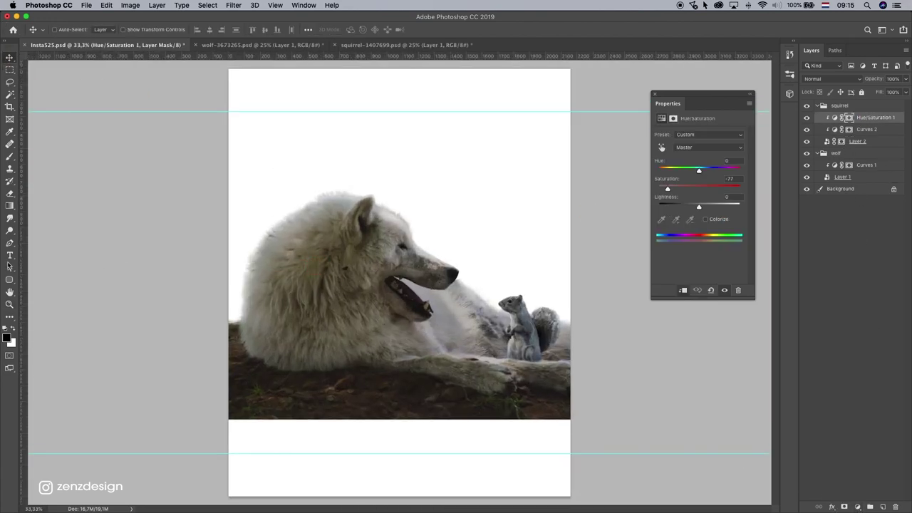
{"action": "left_click", "coordinate": [10, 305]}
{"action": "left_click", "coordinate": [518, 352]}
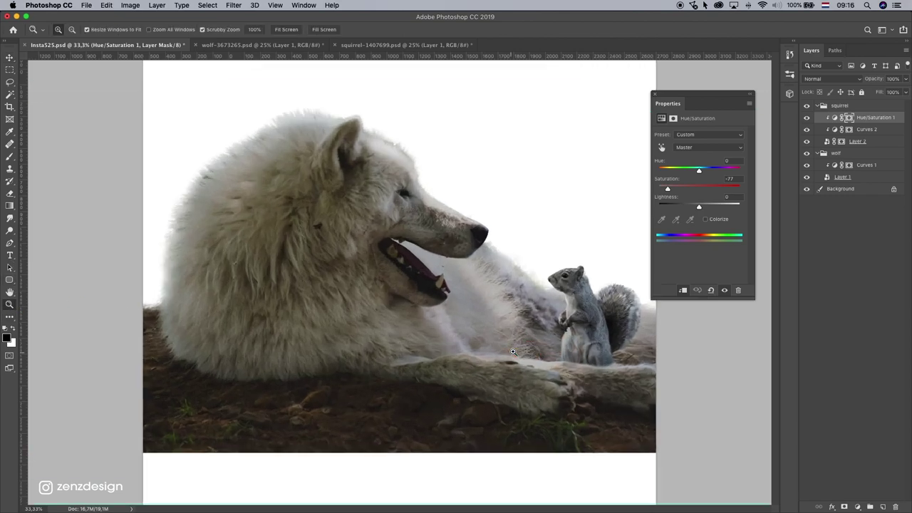
{"action": "left_click", "coordinate": [858, 507]}
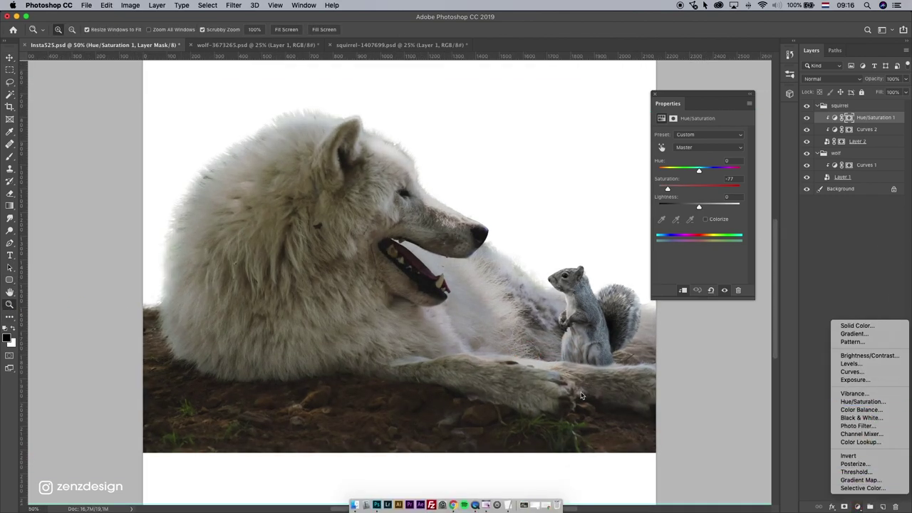
{"action": "left_click", "coordinate": [577, 395]}
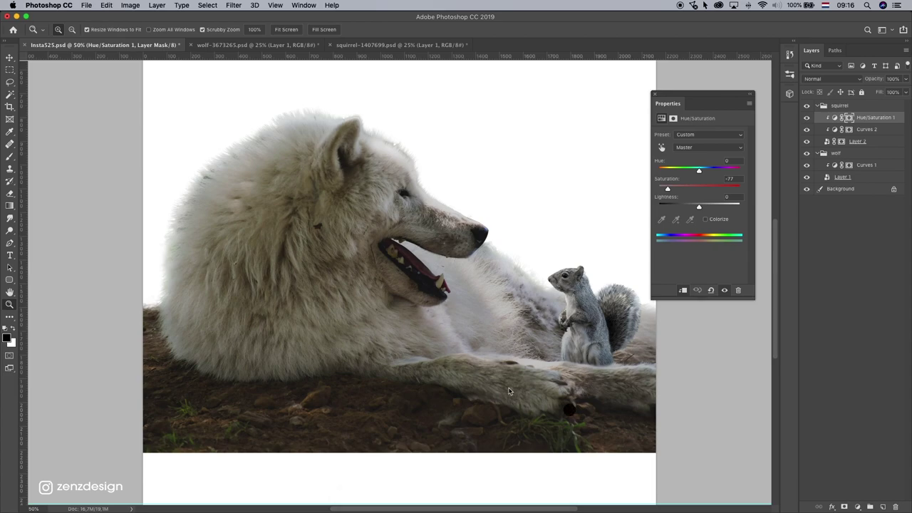
{"action": "left_click", "coordinate": [876, 146]}
{"action": "left_click", "coordinate": [857, 507]}
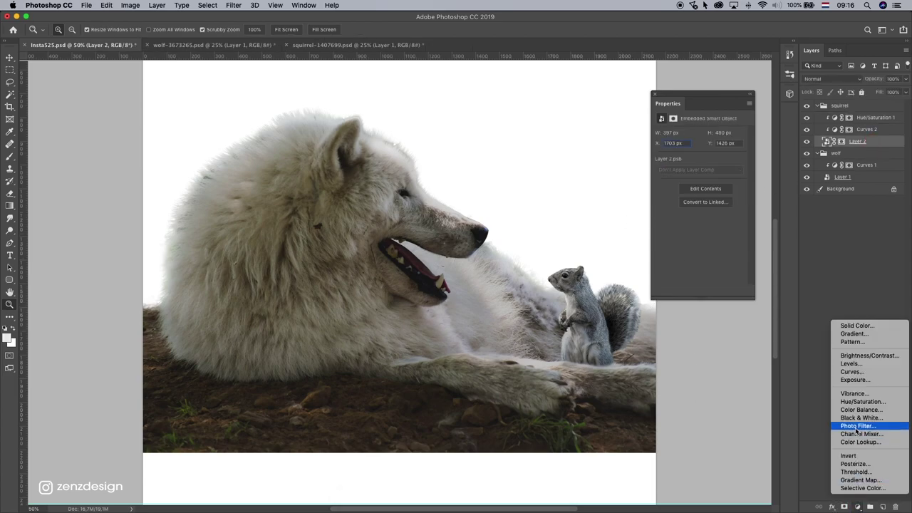
{"action": "left_click", "coordinate": [581, 353]}
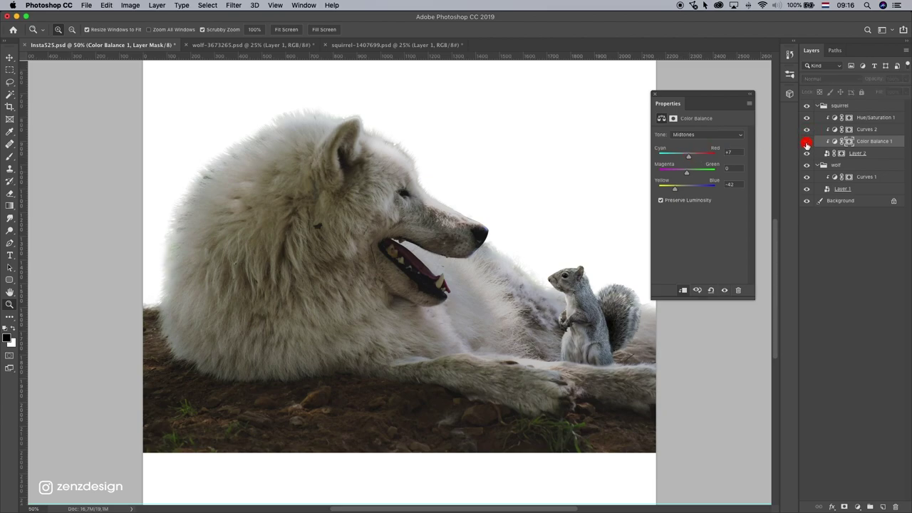
{"action": "key", "text": "super+minus"}
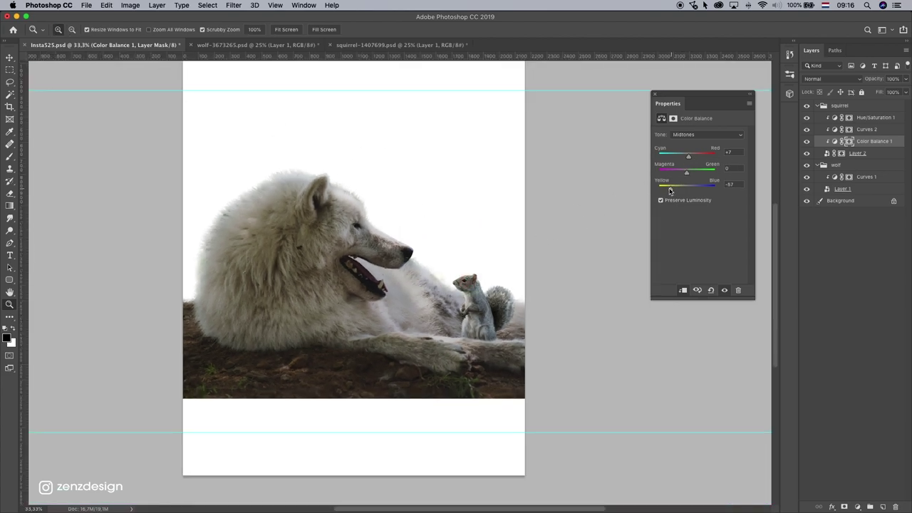
{"action": "key", "text": "super+plus"}
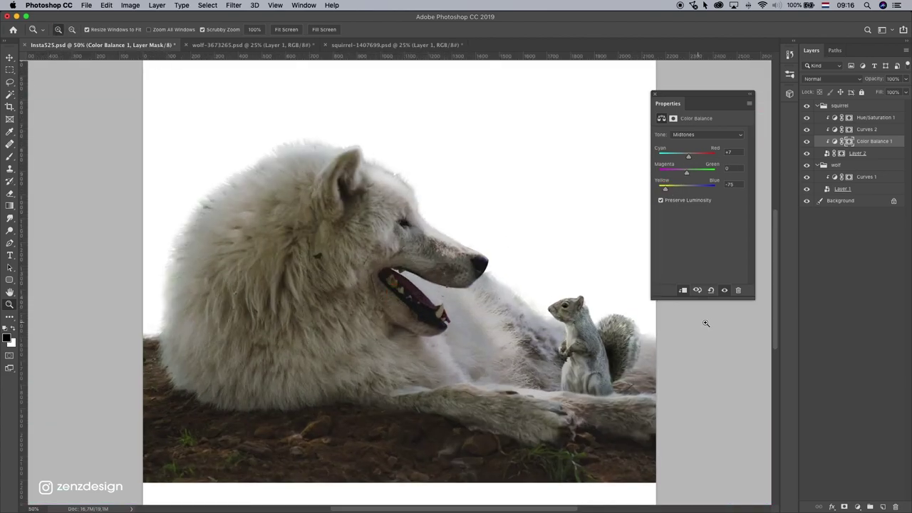
Adjust the yellow–blue and cyan–red balance of the squirrel's highlights in the Color Balance adjustment.
{"action": "left_click", "coordinate": [704, 136]}
{"action": "left_click", "coordinate": [681, 143]}
{"action": "mouse_move", "coordinate": [687, 188]}
{"action": "left_mouse_down"}
{"action": "mouse_move", "coordinate": [670, 190]}
{"action": "mouse_move", "coordinate": [701, 190]}
{"action": "left_mouse_up"}
{"action": "double_click", "coordinate": [691, 192]}
{"action": "left_click_drag", "start_coordinate": [686, 155], "coordinate": [695, 157]}
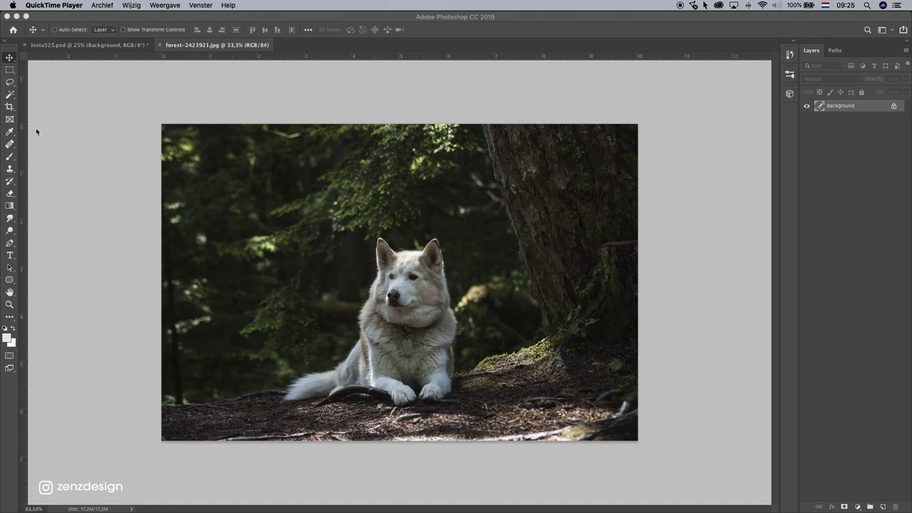
Copy the whole forest-2423921.jpg image and paste it into Insta525.psd behind the wolf and squirrel.
{"action": "left_click", "coordinate": [10, 57]}
{"action": "key", "text": "super+a"}
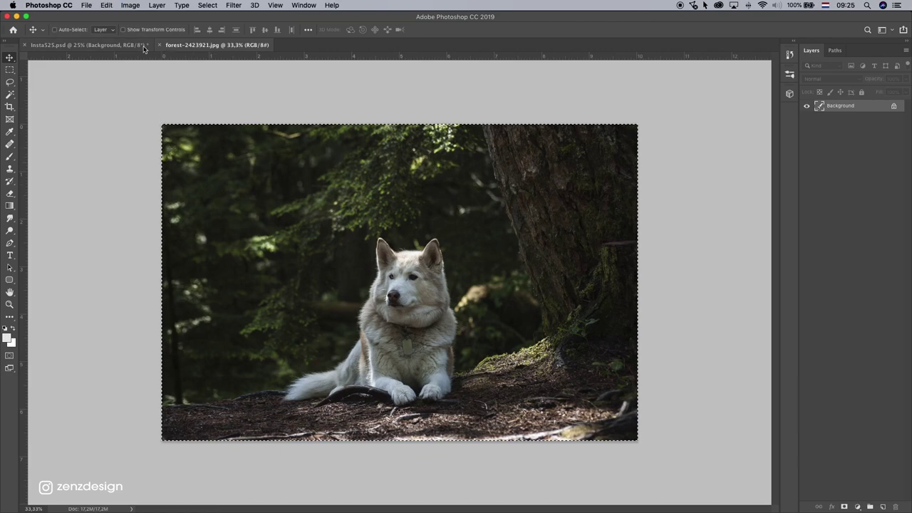
{"action": "left_click", "coordinate": [86, 45]}
{"action": "key", "text": "super+v"}
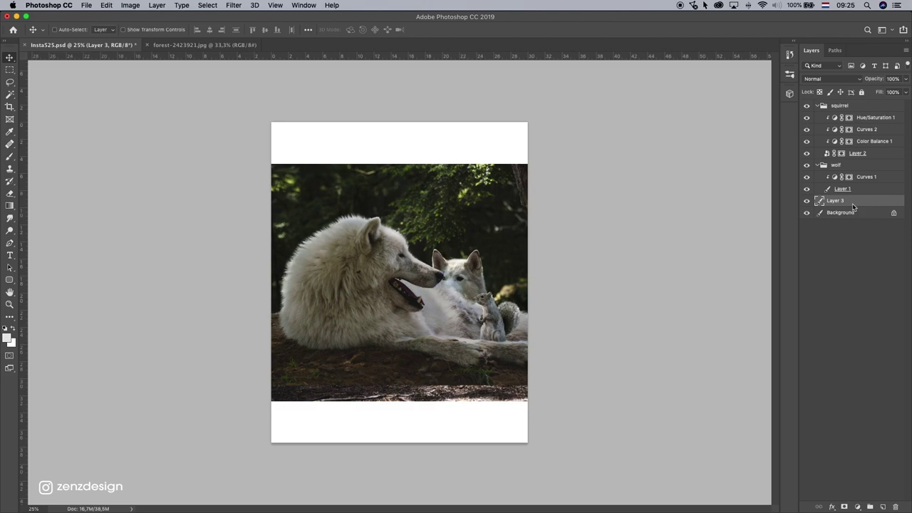
Move the forest layer up to the canvas's upper edge and convert it to a Smart Object.
{"action": "right_click", "coordinate": [853, 205]}
{"action": "left_click", "coordinate": [360, 273]}
{"action": "left_click_drag", "start_coordinate": [551, 247], "coordinate": [545, 194]}
{"action": "right_click", "coordinate": [829, 200]}
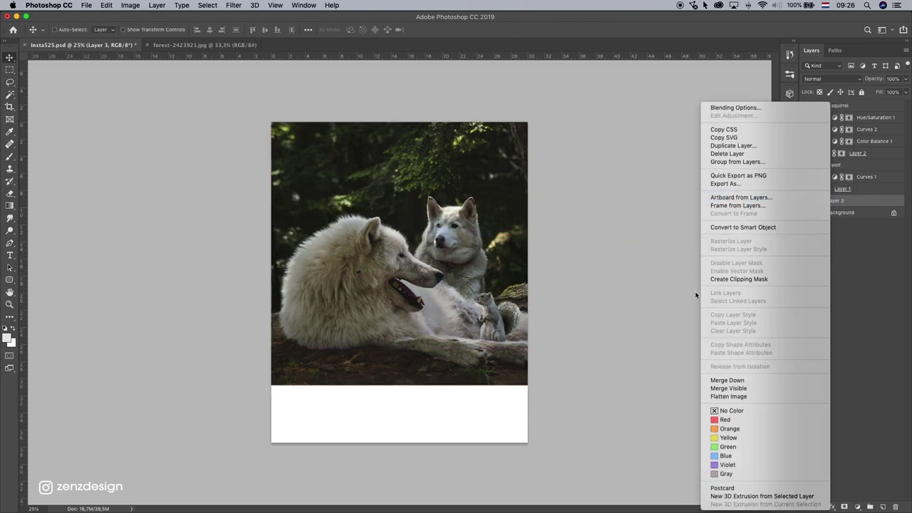
{"action": "left_click", "coordinate": [741, 227]}
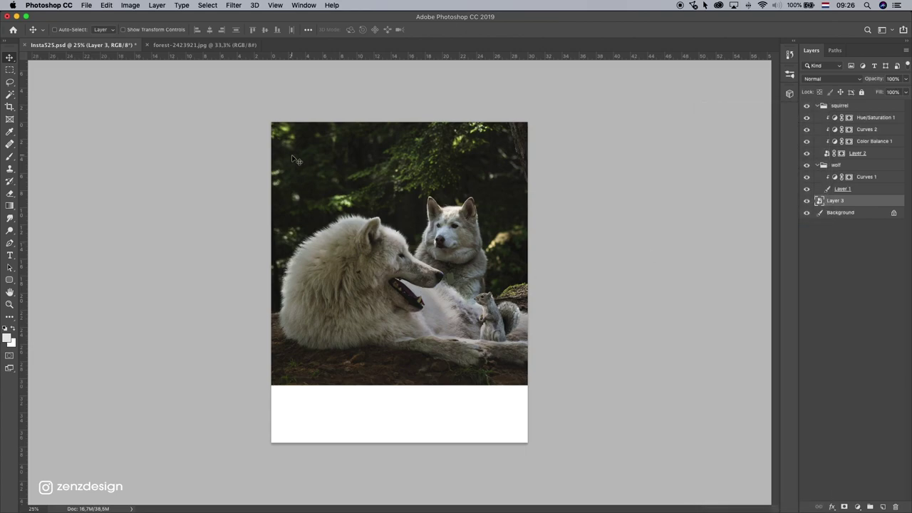
Scale the forest layer to about 82% and place it against the canvas's upper edge, with the dog behind the squirrel.
{"action": "key", "text": "ctrl+t"}
{"action": "left_click_drag", "start_coordinate": [285, 119], "coordinate": [369, 176]}
{"action": "left_click_drag", "start_coordinate": [486, 218], "coordinate": [464, 184]}
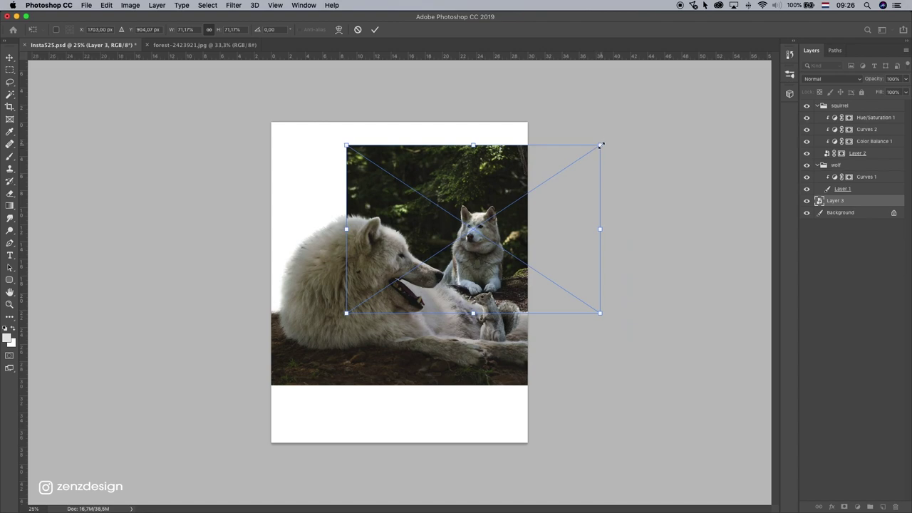
{"action": "left_click_drag", "start_coordinate": [601, 144], "coordinate": [637, 120]}
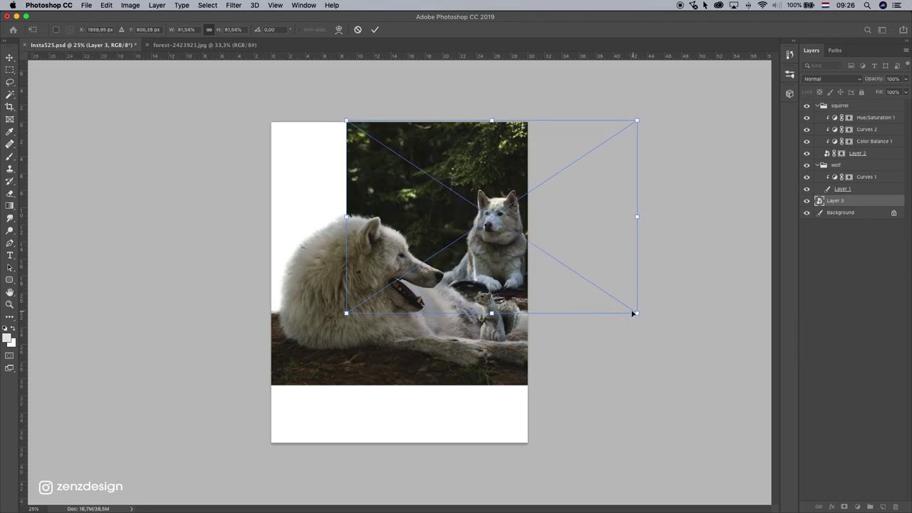
{"action": "mouse_move", "coordinate": [631, 312]}
{"action": "left_mouse_down"}
{"action": "mouse_move", "coordinate": [643, 317]}
{"action": "mouse_move", "coordinate": [636, 313]}
{"action": "left_mouse_up"}
{"action": "left_click_drag", "start_coordinate": [503, 161], "coordinate": [470, 151]}
{"action": "key", "text": "Return"}
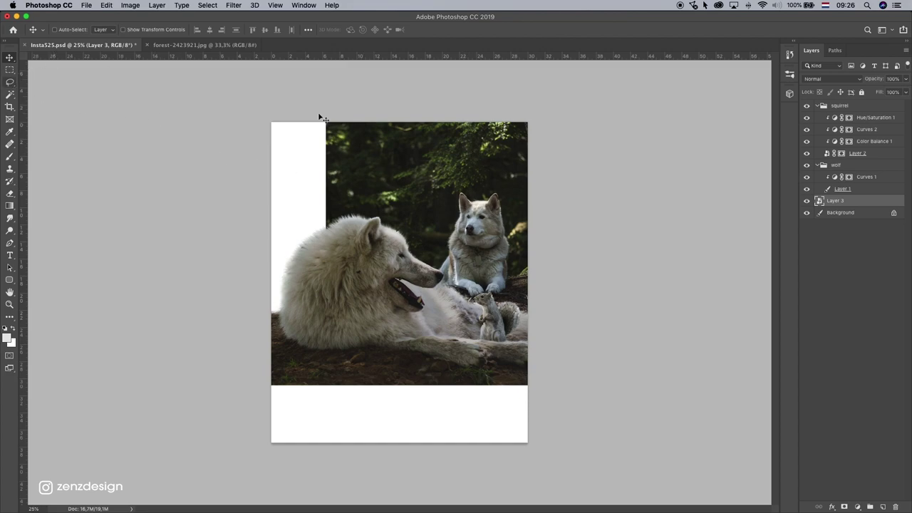
{"action": "left_click_drag", "start_coordinate": [407, 161], "coordinate": [402, 156]}
{"action": "left_click_drag", "start_coordinate": [457, 151], "coordinate": [457, 150]}
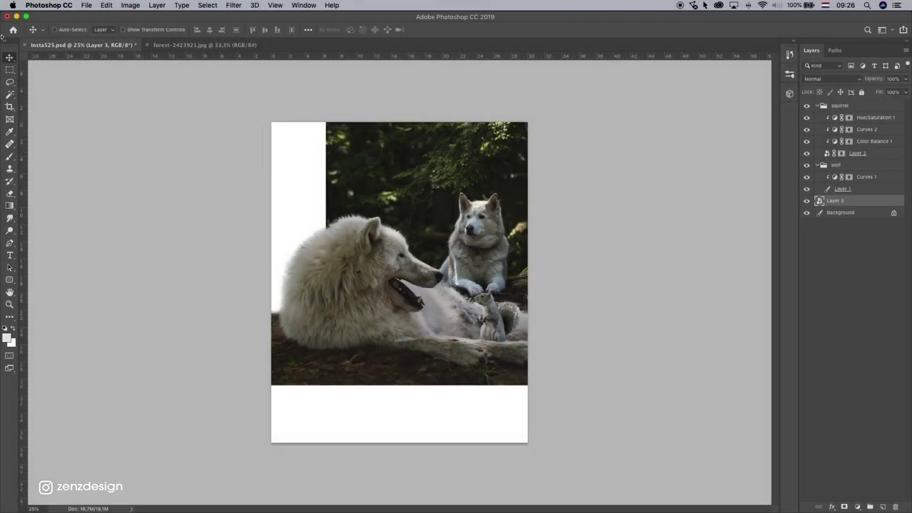
Select the blank strip beside the forest with a rectangular marquee slightly overlapping the photo, and rasterize the forest layer.
{"action": "left_click", "coordinate": [10, 70]}
{"action": "left_click_drag", "start_coordinate": [272, 122], "coordinate": [329, 317]}
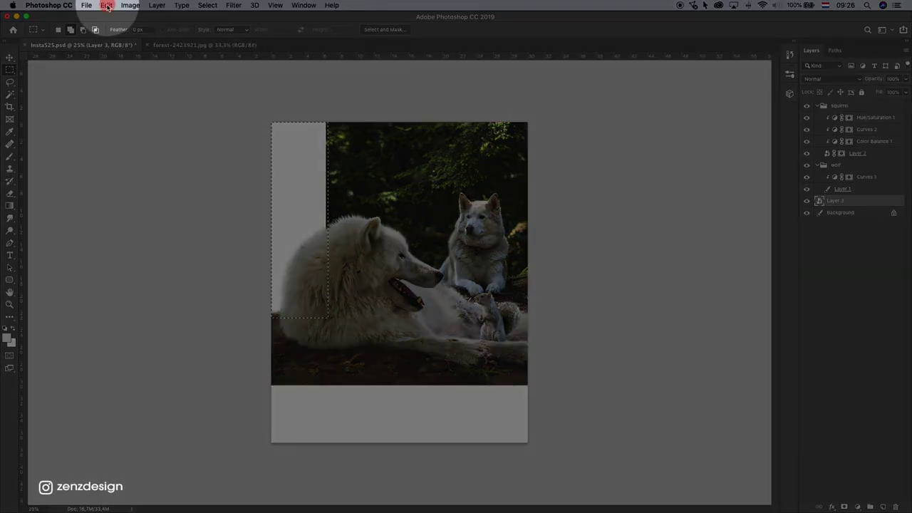
{"action": "left_click", "coordinate": [106, 5]}
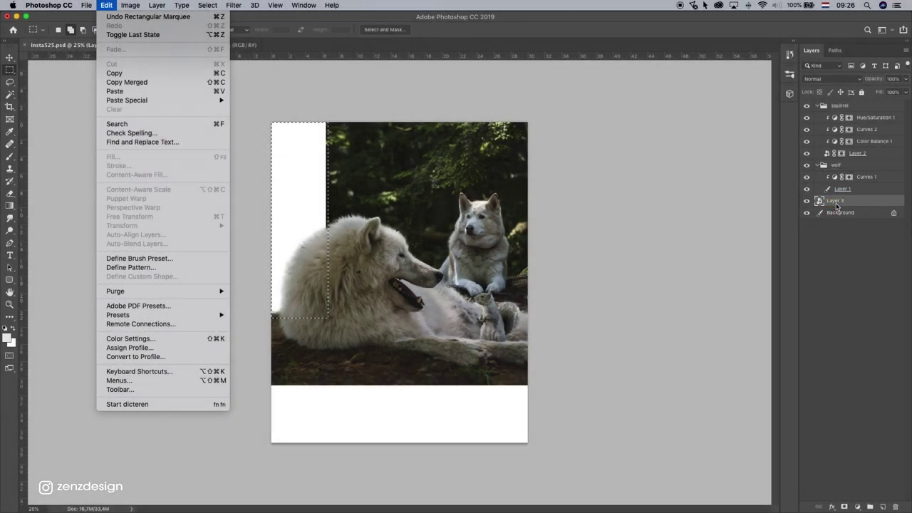
{"action": "right_click", "coordinate": [839, 202]}
{"action": "left_click", "coordinate": [769, 263]}
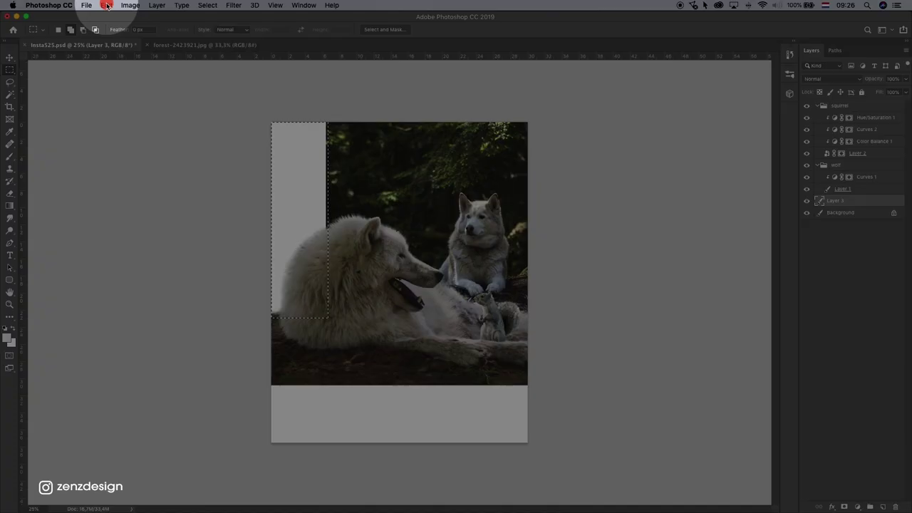
Fill the selected strip with Content-Aware, Color Adaptation on, Normal mode and 100% opacity, and deselect it.
{"action": "left_click", "coordinate": [106, 5]}
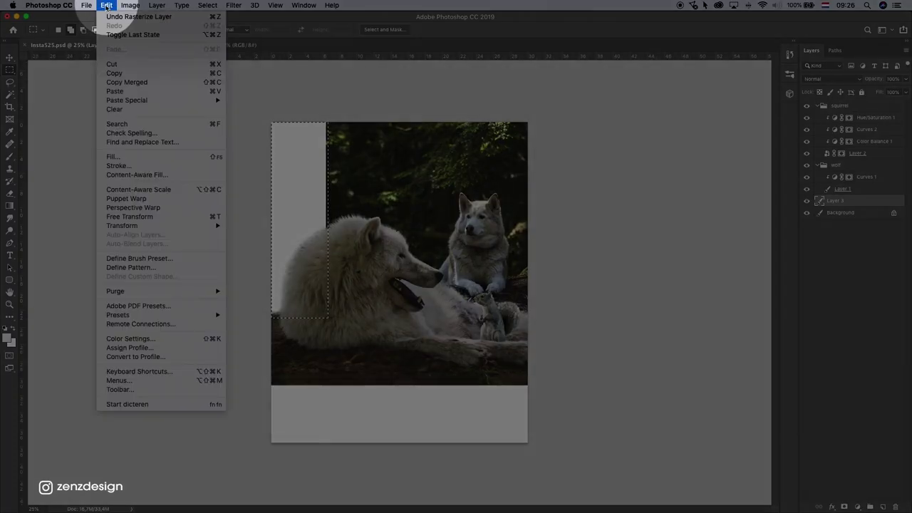
{"action": "left_click", "coordinate": [148, 156]}
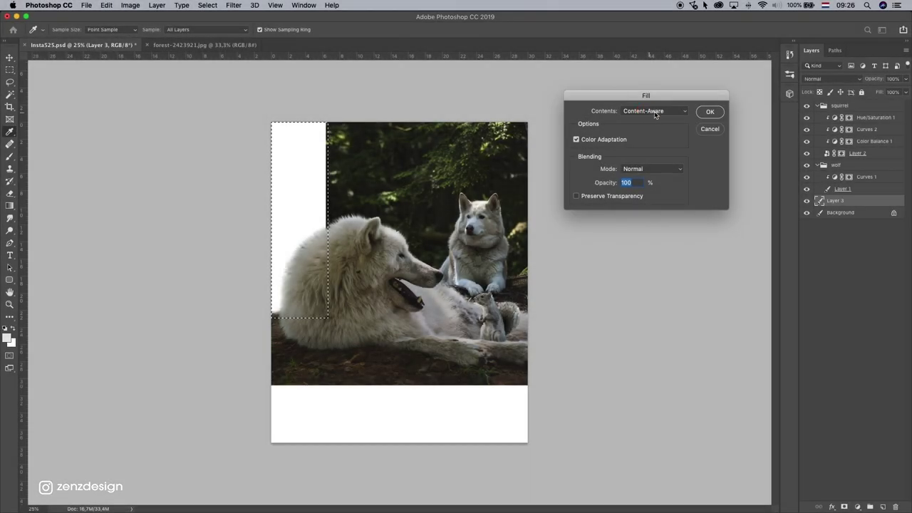
{"action": "left_click", "coordinate": [655, 113]}
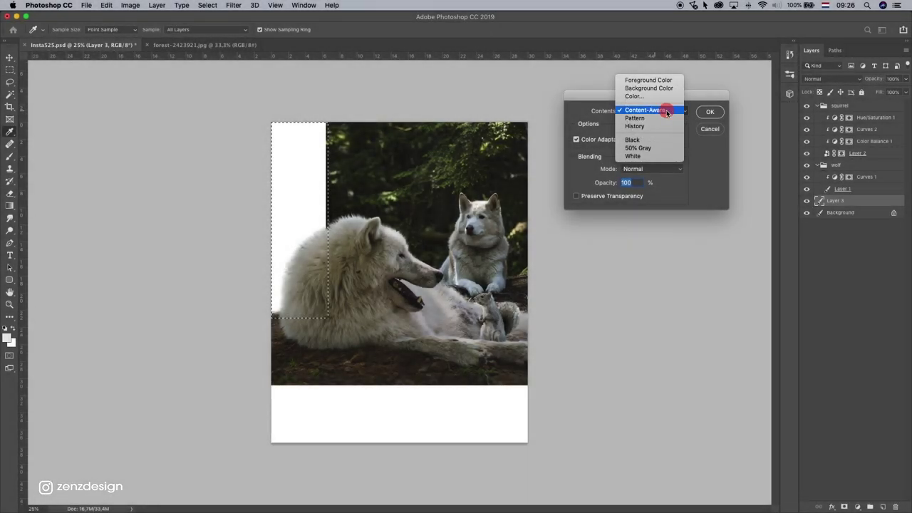
{"action": "left_click", "coordinate": [667, 113]}
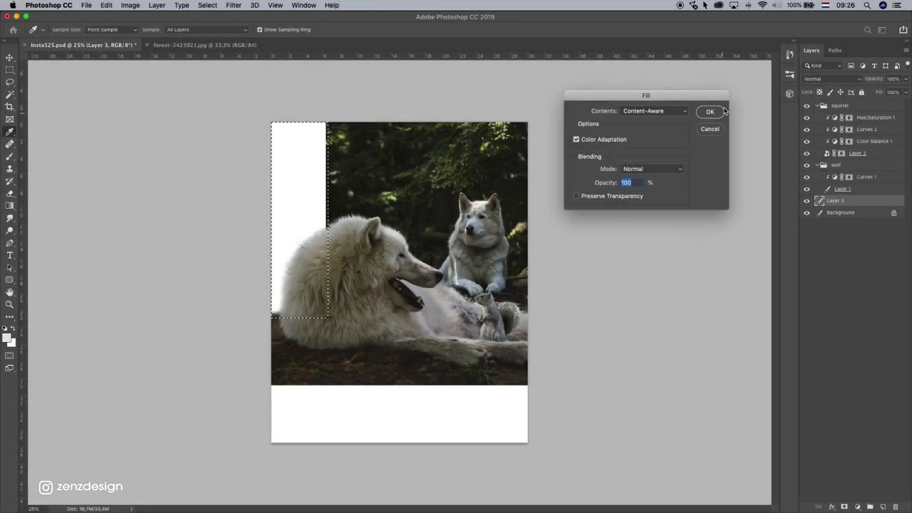
{"action": "left_click", "coordinate": [712, 112]}
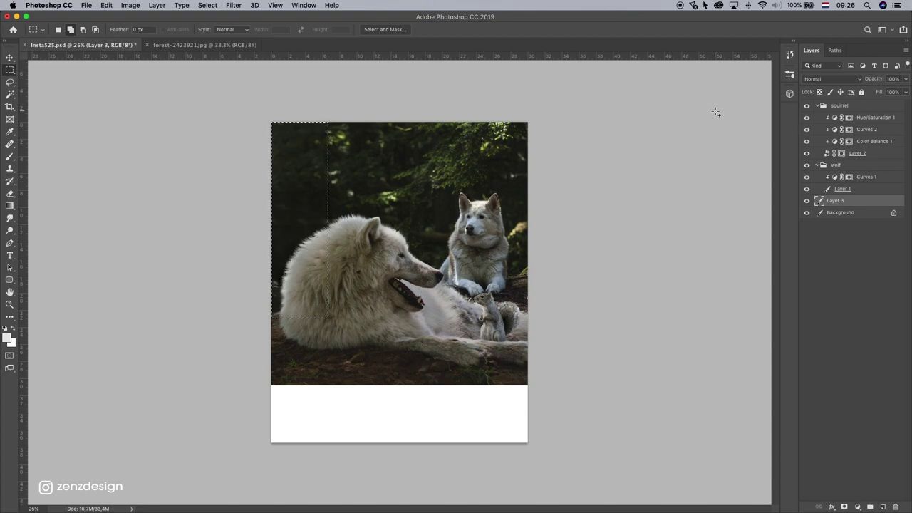
{"action": "right_click", "coordinate": [391, 173]}
{"action": "left_click", "coordinate": [406, 176]}
{"action": "left_click", "coordinate": [7, 59]}
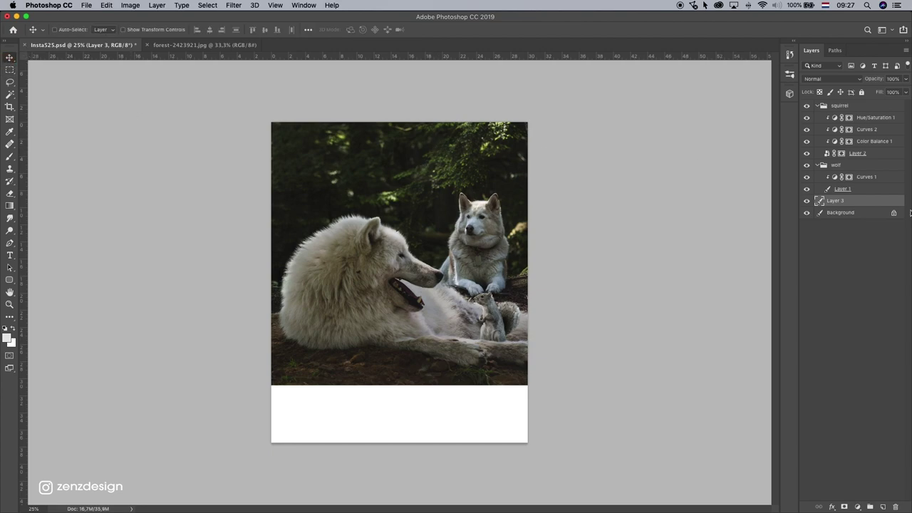
Nudge the extended forest layer slightly to the left behind the wolf.
{"action": "right_click", "coordinate": [856, 209]}
{"action": "key", "text": "Escape"}
{"action": "key", "text": "super+t"}
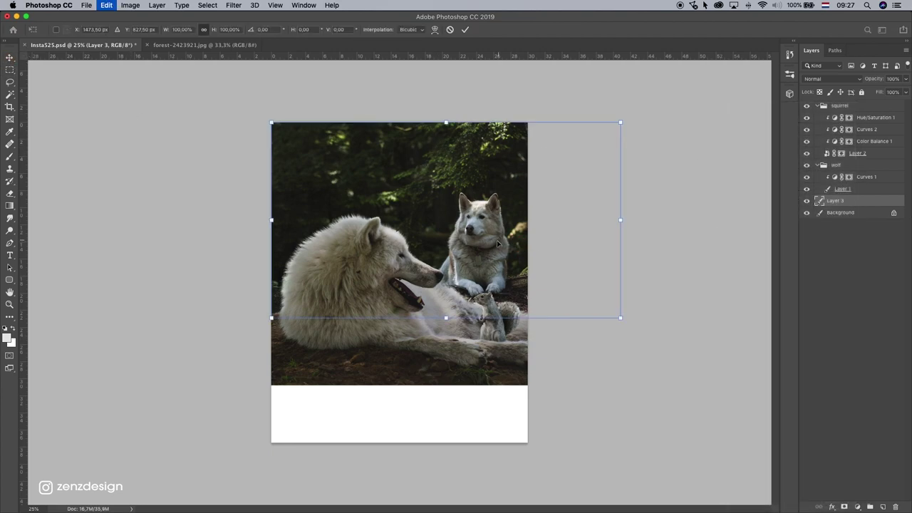
{"action": "left_click_drag", "start_coordinate": [571, 291], "coordinate": [566, 291]}
{"action": "key", "text": "Return"}
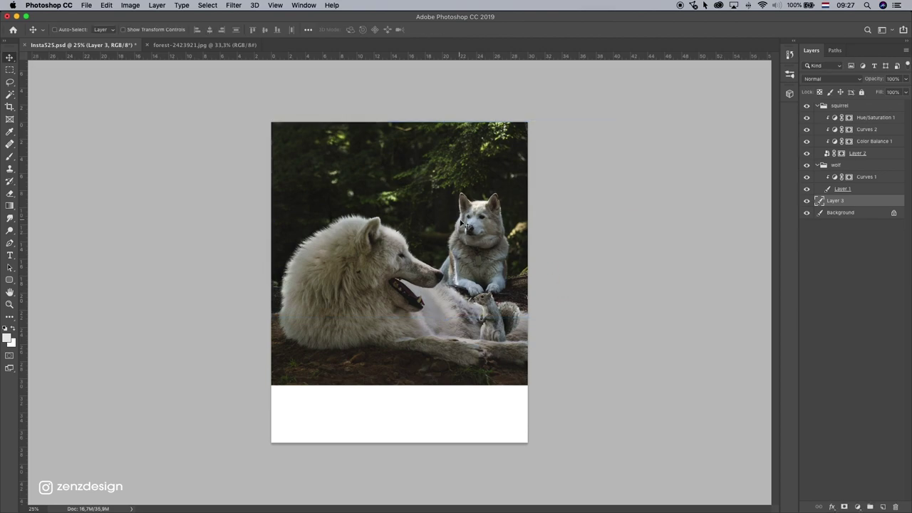
{"action": "left_click_drag", "start_coordinate": [470, 225], "coordinate": [467, 221]}
Examine how the forest background fits behind the wolf and squirrel, comparing the composite with the forest layer hidden.
{"action": "left_click", "coordinate": [10, 304]}
{"action": "left_click", "coordinate": [473, 255]}
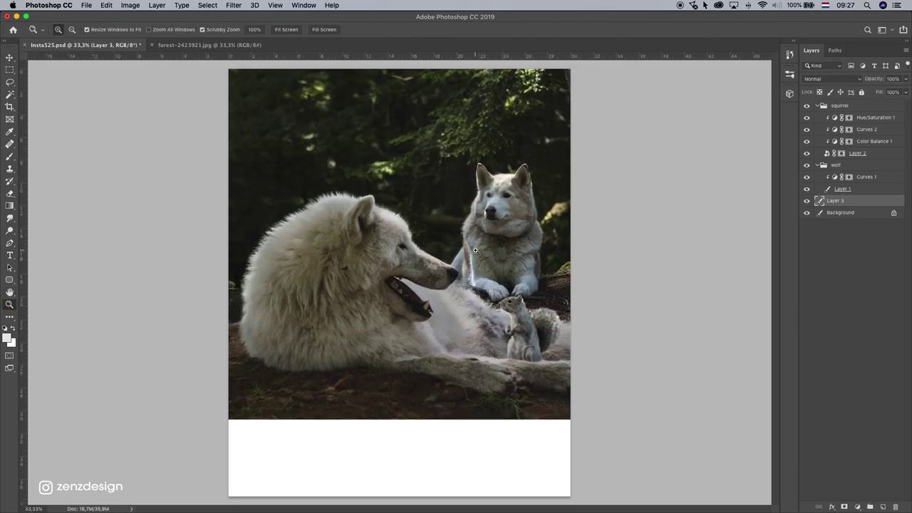
{"action": "left_click", "coordinate": [506, 224]}
{"action": "left_click", "coordinate": [494, 250]}
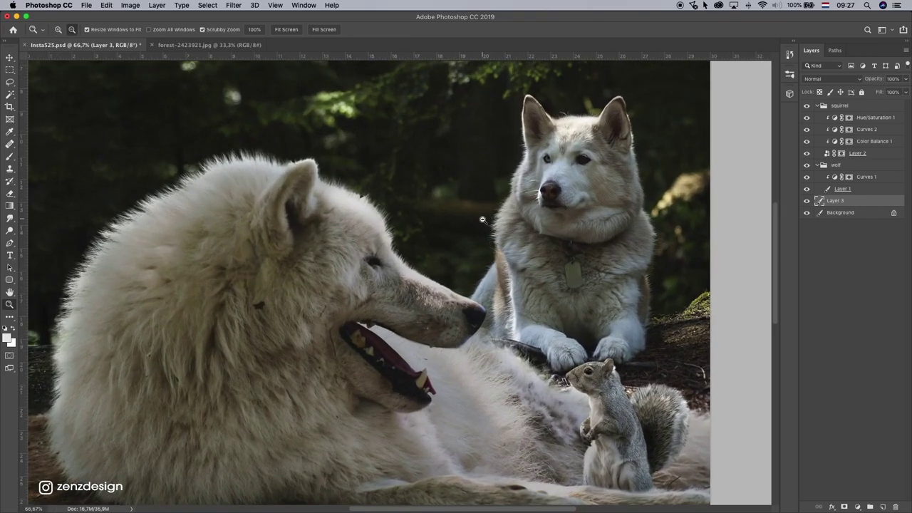
{"action": "left_click", "coordinate": [482, 220], "text": "alt"}
{"action": "left_click", "coordinate": [482, 219], "text": "alt"}
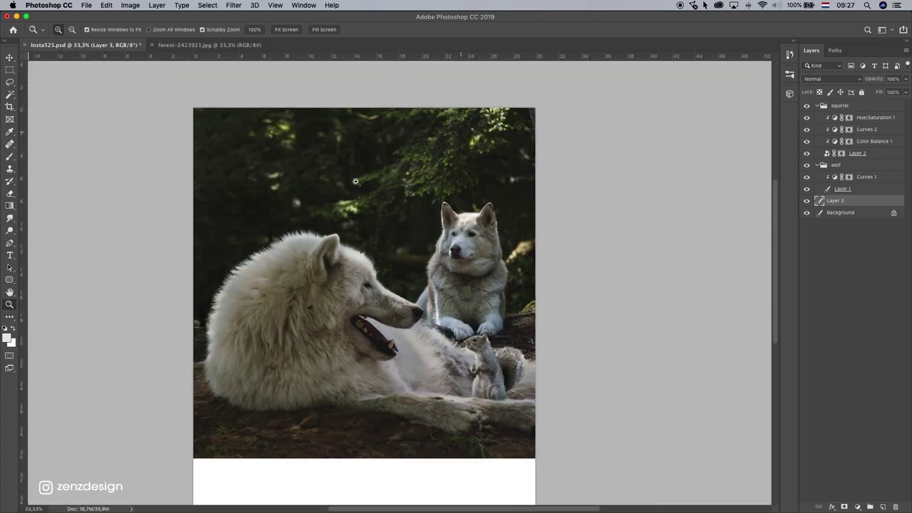
{"action": "left_click_drag", "start_coordinate": [362, 164], "coordinate": [299, 164]}
{"action": "key", "text": "super+0"}
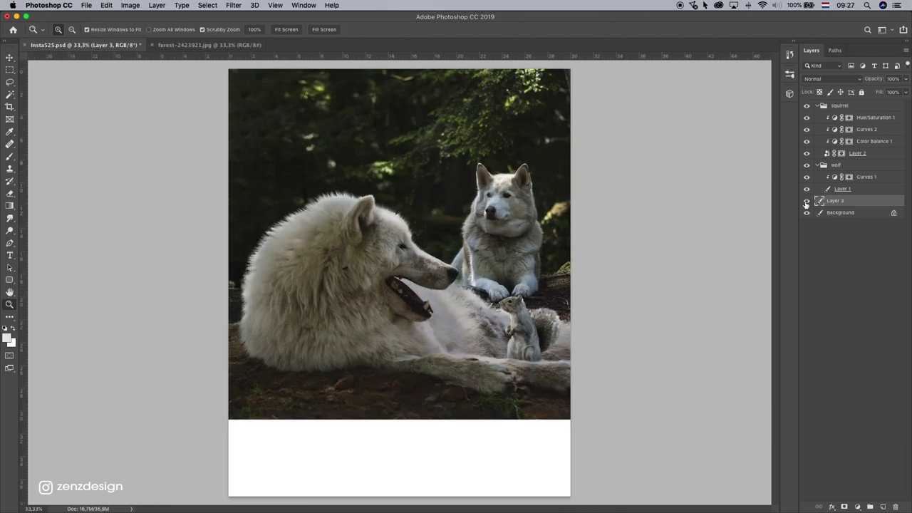
{"action": "left_click", "coordinate": [807, 201]}
{"action": "left_click", "coordinate": [807, 201]}
Apply a Gaussian Blur with an 8.2 px radius to the forest layer behind the wolf.
{"action": "left_click", "coordinate": [205, 5]}
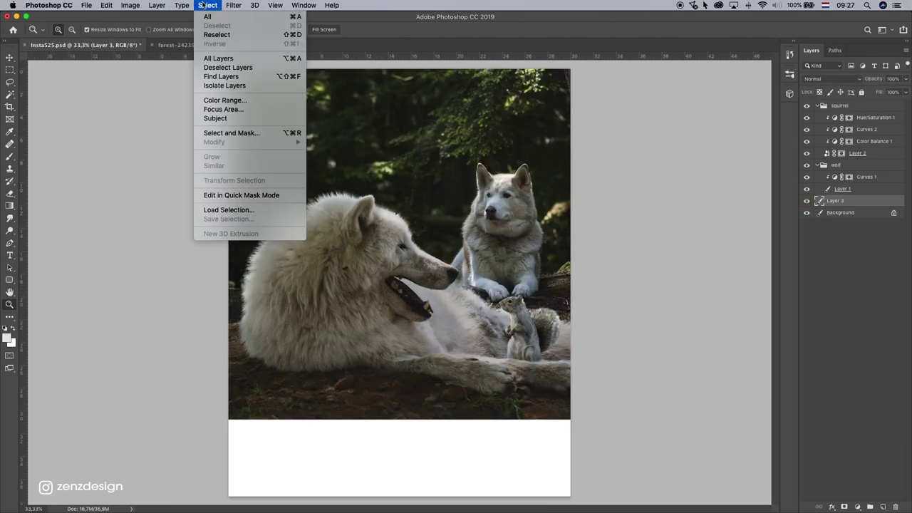
{"action": "mouse_move", "coordinate": [234, 5]}
{"action": "mouse_move", "coordinate": [299, 118]}
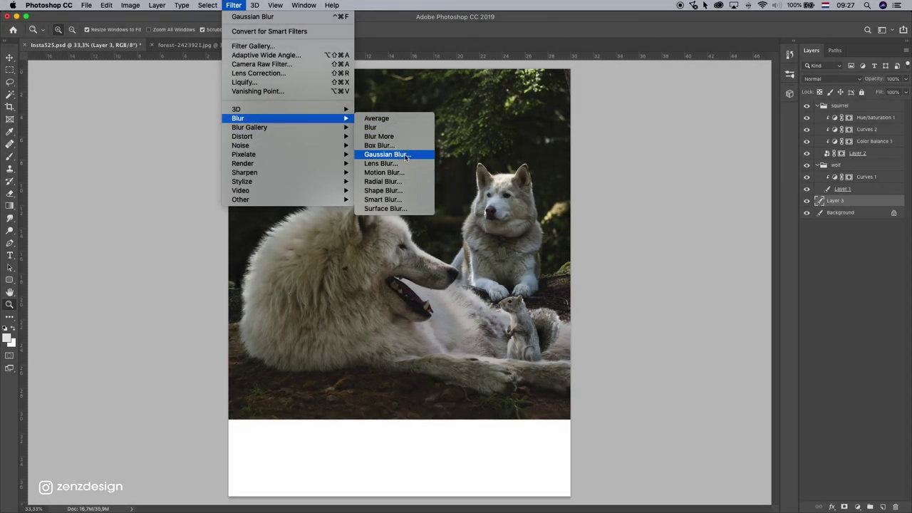
{"action": "left_click", "coordinate": [399, 154]}
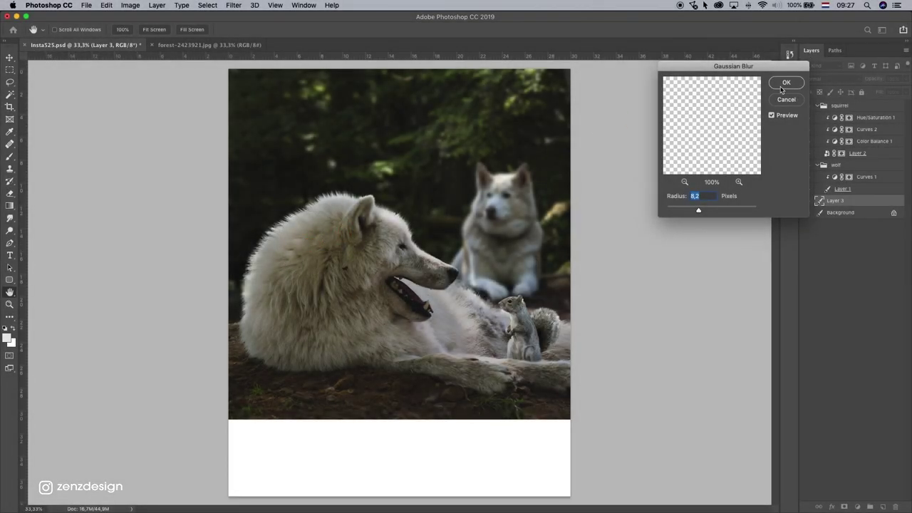
{"action": "left_click", "coordinate": [782, 84]}
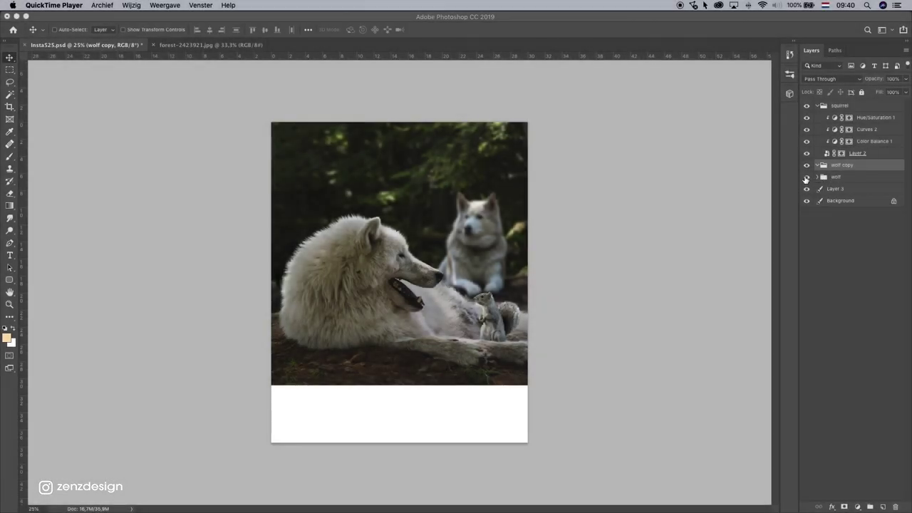
Delete the wolf copy group and select the wolf photo layer, Layer 1, inside the original wolf group.
{"action": "left_click", "coordinate": [821, 176]}
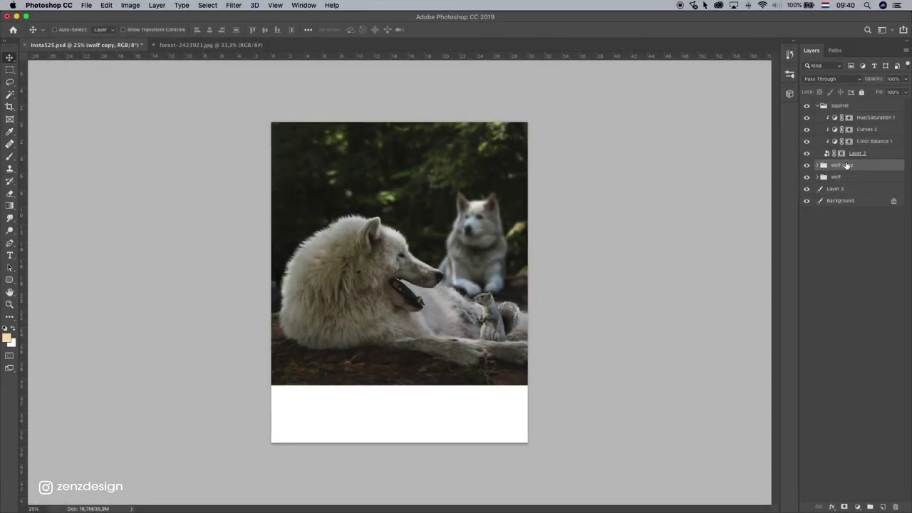
{"action": "left_click_drag", "start_coordinate": [846, 165], "coordinate": [895, 507]}
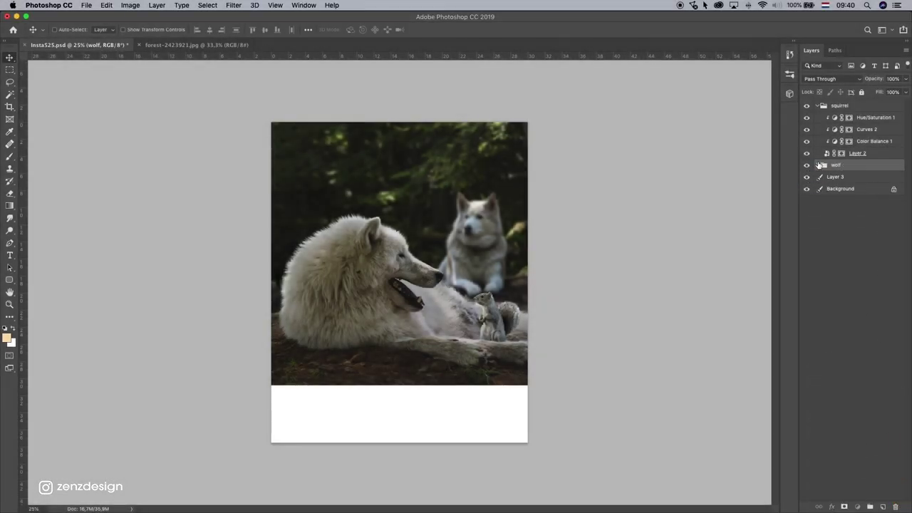
{"action": "left_click", "coordinate": [817, 165]}
{"action": "left_click", "coordinate": [852, 178]}
{"action": "left_click", "coordinate": [807, 189]}
{"action": "left_click", "coordinate": [807, 189]}
{"action": "left_click", "coordinate": [860, 189]}
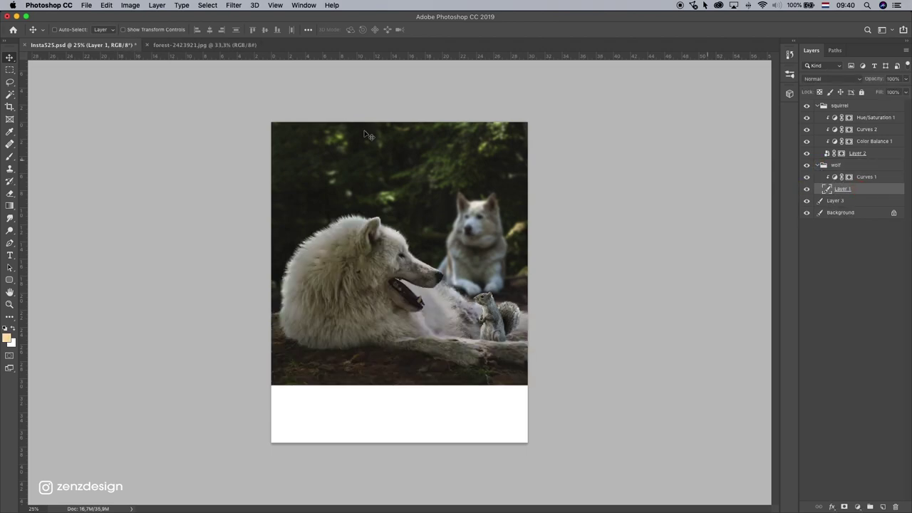
Select the ground below the wolf's body and paws with a freehand lasso across the full canvas width, extending into the blank strip.
{"action": "left_click", "coordinate": [9, 70]}
{"action": "left_click", "coordinate": [9, 304]}
{"action": "left_click", "coordinate": [474, 387]}
{"action": "left_click", "coordinate": [10, 70]}
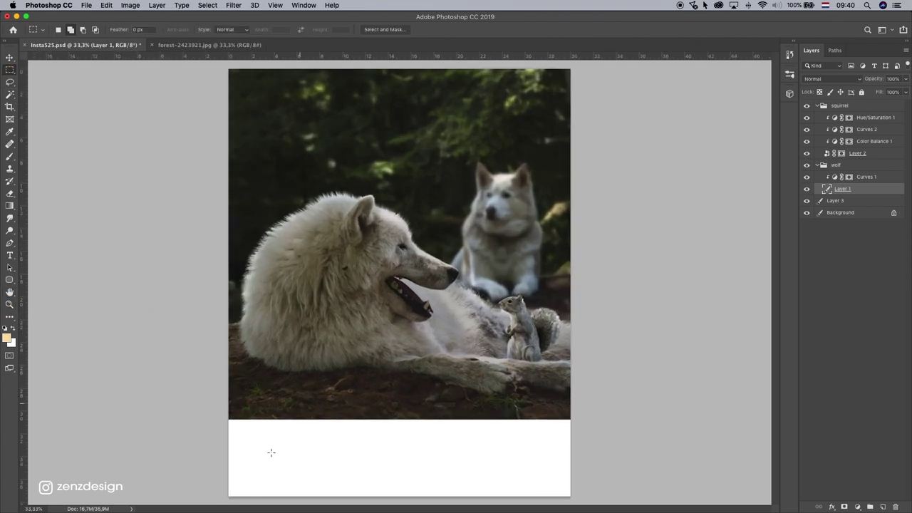
{"action": "left_click", "coordinate": [9, 82]}
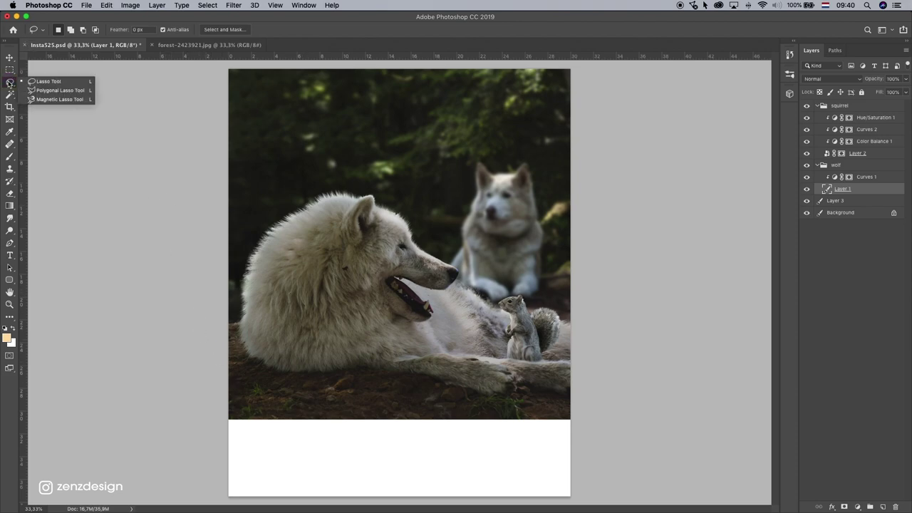
{"action": "mouse_move", "coordinate": [238, 381]}
{"action": "left_mouse_down"}
{"action": "mouse_move", "coordinate": [375, 373]}
{"action": "mouse_move", "coordinate": [487, 399]}
{"action": "mouse_move", "coordinate": [574, 400]}
{"action": "mouse_move", "coordinate": [585, 415]}
{"action": "mouse_move", "coordinate": [555, 430]}
{"action": "mouse_move", "coordinate": [330, 452]}
{"action": "mouse_move", "coordinate": [229, 440]}
{"action": "mouse_move", "coordinate": [214, 416]}
{"action": "left_mouse_up"}
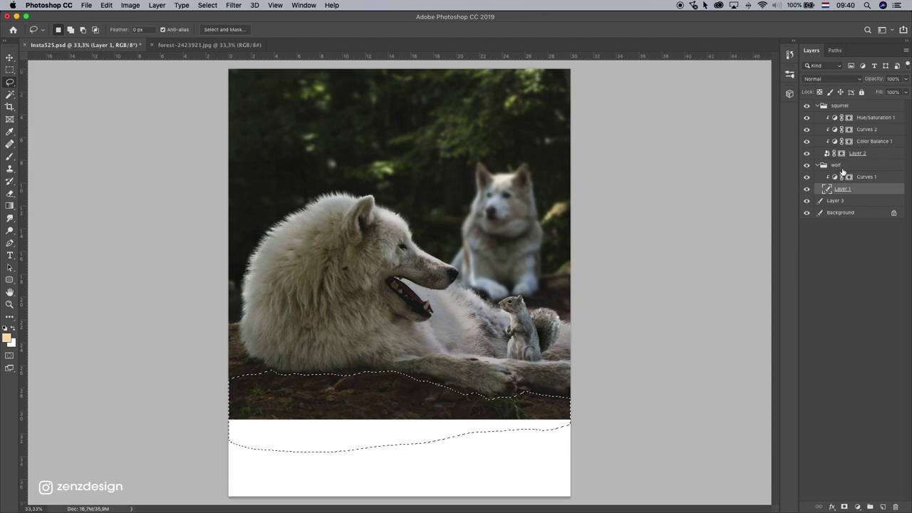
Paste a copy of the selected ground as a new layer atop the wolf group and align it over the original ground.
{"action": "left_click", "coordinate": [850, 168]}
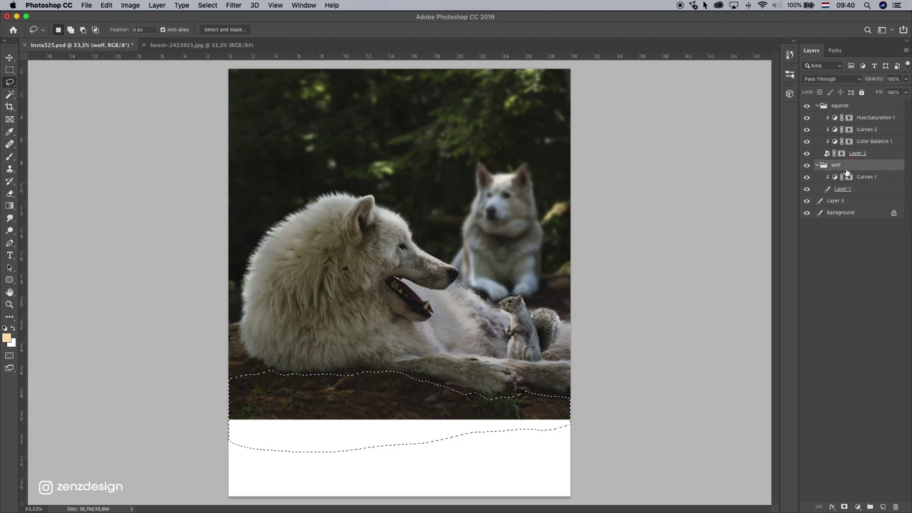
{"action": "key", "text": "super+v"}
{"action": "left_click", "coordinate": [9, 57]}
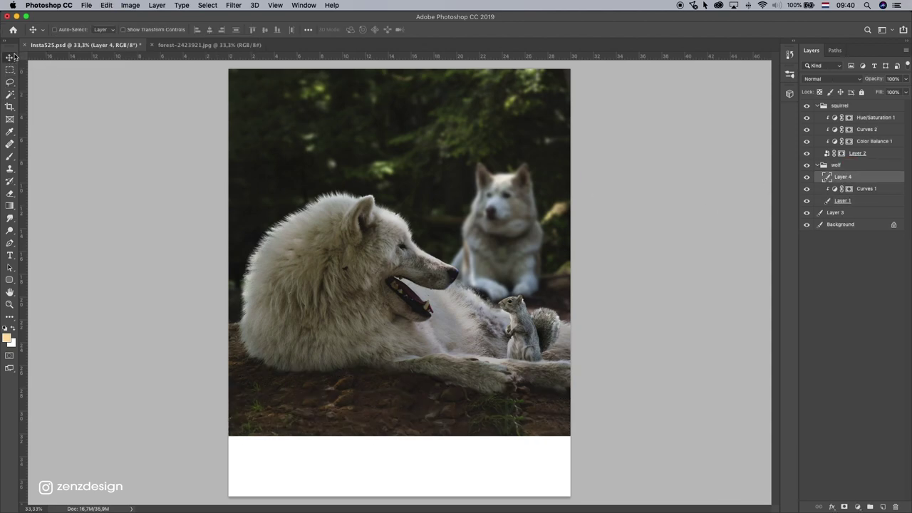
{"action": "mouse_move", "coordinate": [479, 227]}
{"action": "left_mouse_down"}
{"action": "mouse_move", "coordinate": [469, 246]}
{"action": "mouse_move", "coordinate": [472, 335]}
{"action": "mouse_move", "coordinate": [464, 285]}
{"action": "mouse_move", "coordinate": [478, 322]}
{"action": "left_mouse_up"}
{"action": "left_click_drag", "start_coordinate": [479, 290], "coordinate": [480, 297]}
{"action": "left_click_drag", "start_coordinate": [384, 240], "coordinate": [384, 275]}
{"action": "left_click_drag", "start_coordinate": [332, 259], "coordinate": [332, 239]}
Fill the blank strip below the ground with Content-Aware, Color Adaptation on, Normal mode and 100% opacity, then deselect it.
{"action": "left_click", "coordinate": [9, 70]}
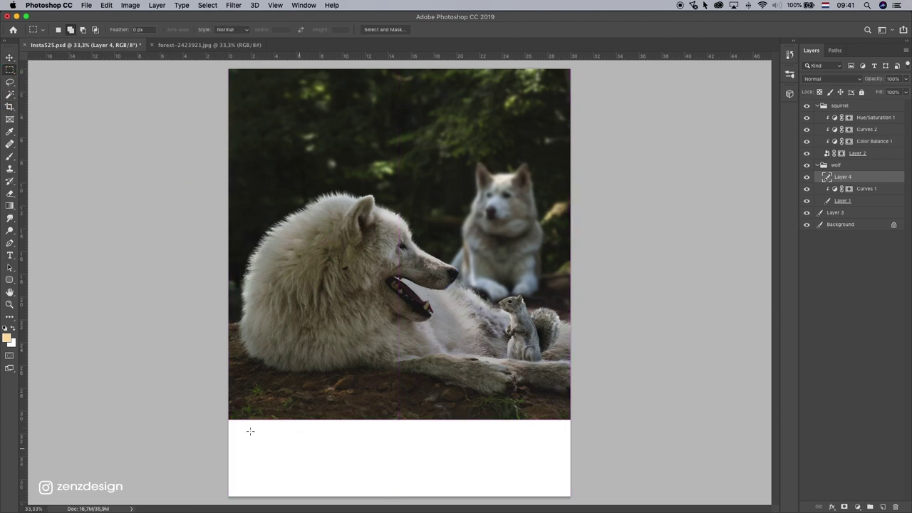
{"action": "left_click_drag", "start_coordinate": [226, 418], "coordinate": [641, 492]}
{"action": "left_click", "coordinate": [103, 5]}
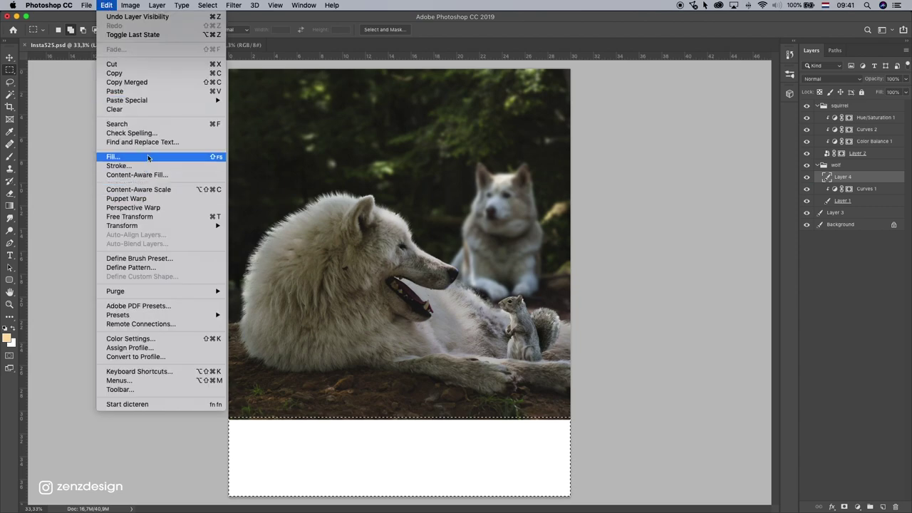
{"action": "left_click", "coordinate": [125, 152]}
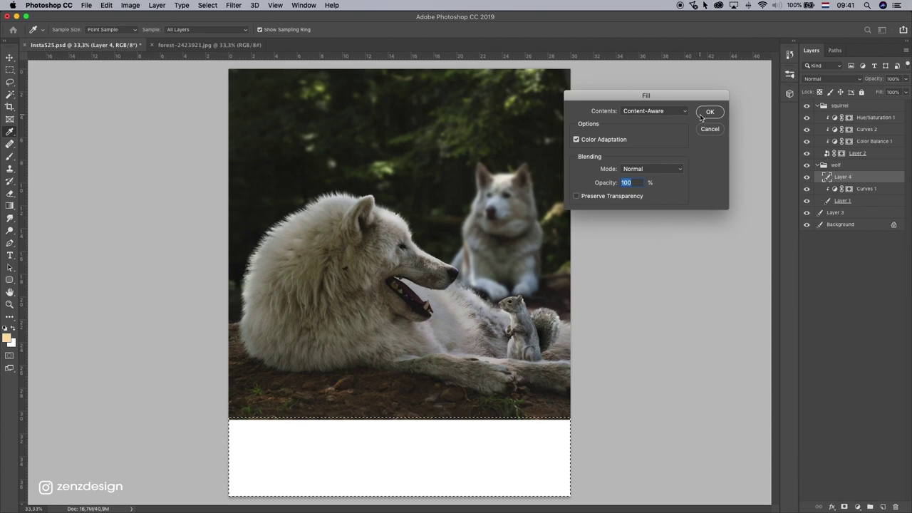
{"action": "left_click", "coordinate": [701, 116]}
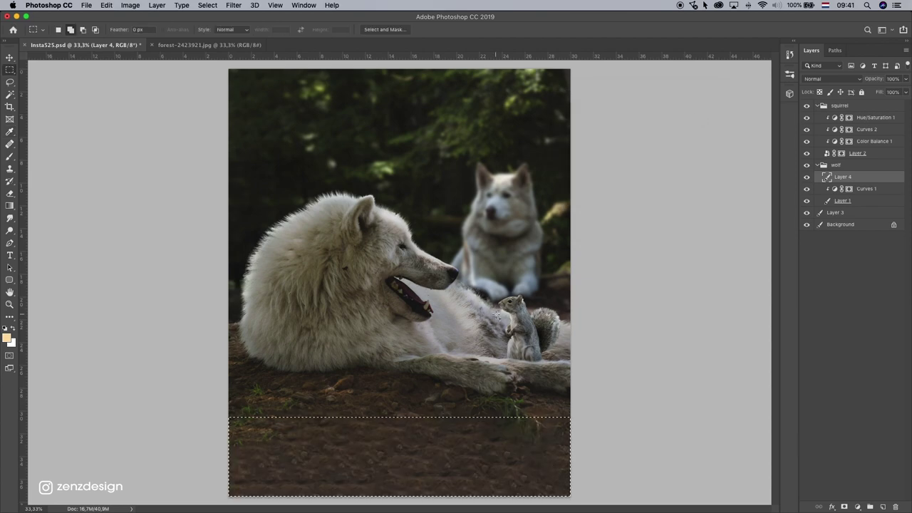
{"action": "right_click", "coordinate": [373, 380]}
{"action": "left_click", "coordinate": [392, 340]}
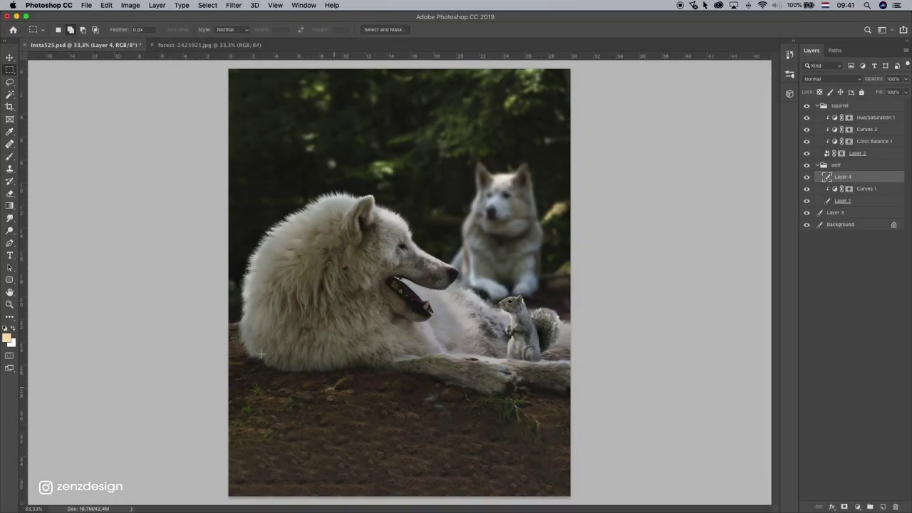
{"action": "left_click", "coordinate": [9, 60]}
{"action": "left_click", "coordinate": [806, 177]}
{"action": "left_click", "coordinate": [807, 176]}
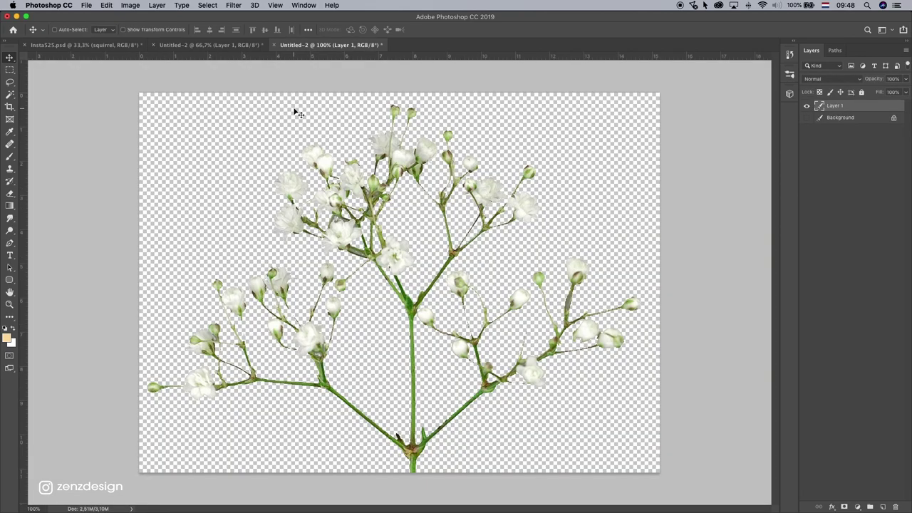
Copy the entire white flower cutout from its document and paste it into Insta525.psd above the squirrel group.
{"action": "key", "text": "super+a"}
{"action": "key", "text": "super+c"}
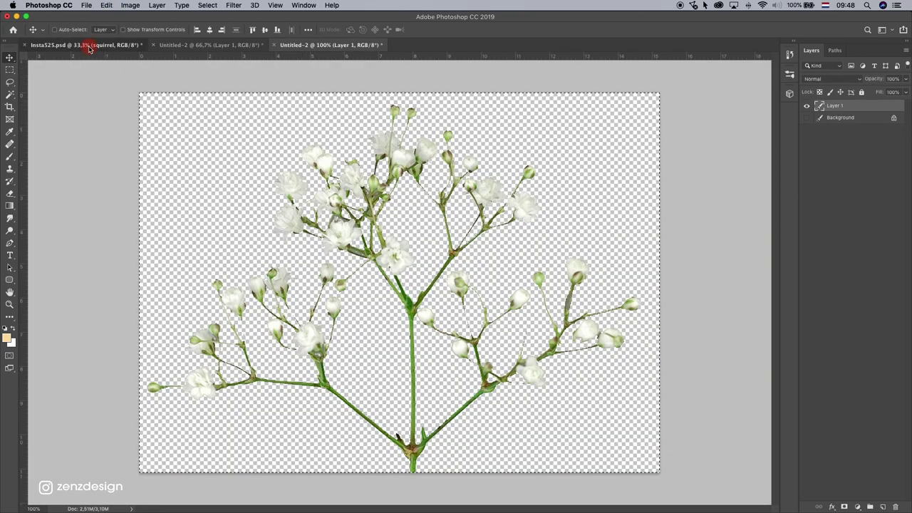
{"action": "left_click", "coordinate": [85, 45]}
{"action": "key", "text": "super+v"}
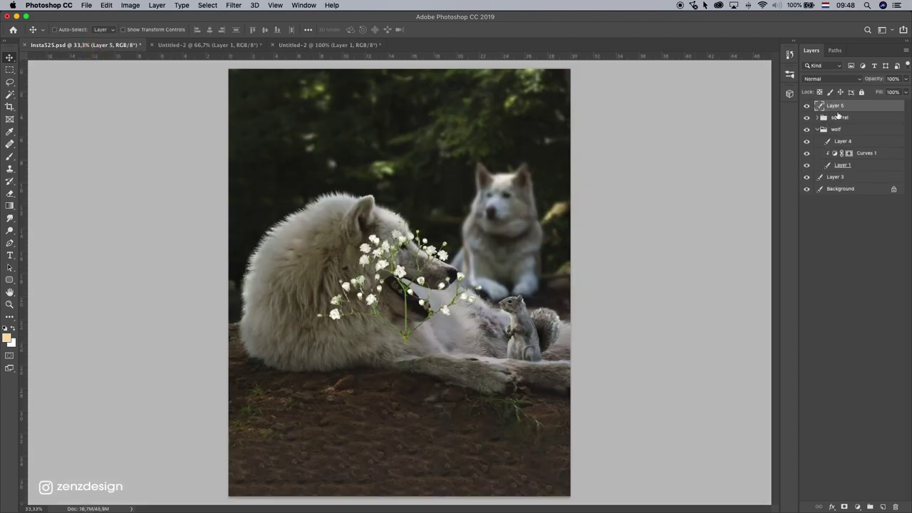
Enlarge the pasted white flowers and place them in the lower-left foreground over the wolf's body.
{"action": "right_click", "coordinate": [841, 106]}
{"action": "left_click", "coordinate": [484, 222]}
{"action": "key", "text": "super+t"}
{"action": "left_click_drag", "start_coordinate": [482, 219], "coordinate": [507, 288]}
{"action": "key", "text": "Return"}
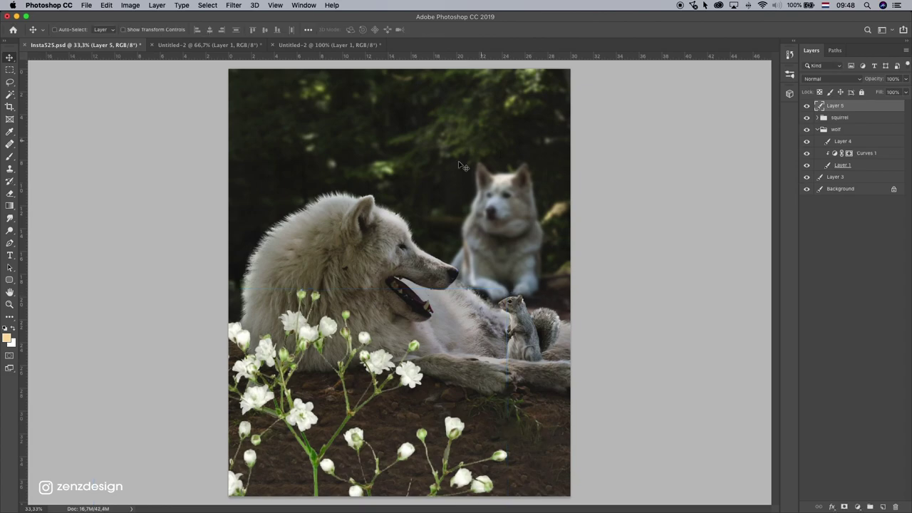
Shift the flowers further up and toward the left edge, duplicate their layer and place the copy in the lower-right corner.
{"action": "left_click_drag", "start_coordinate": [444, 251], "coordinate": [399, 228]}
{"action": "left_click_drag", "start_coordinate": [506, 211], "coordinate": [482, 206]}
{"action": "left_click_drag", "start_coordinate": [845, 108], "coordinate": [882, 507]}
{"action": "left_click_drag", "start_coordinate": [603, 401], "coordinate": [547, 381]}
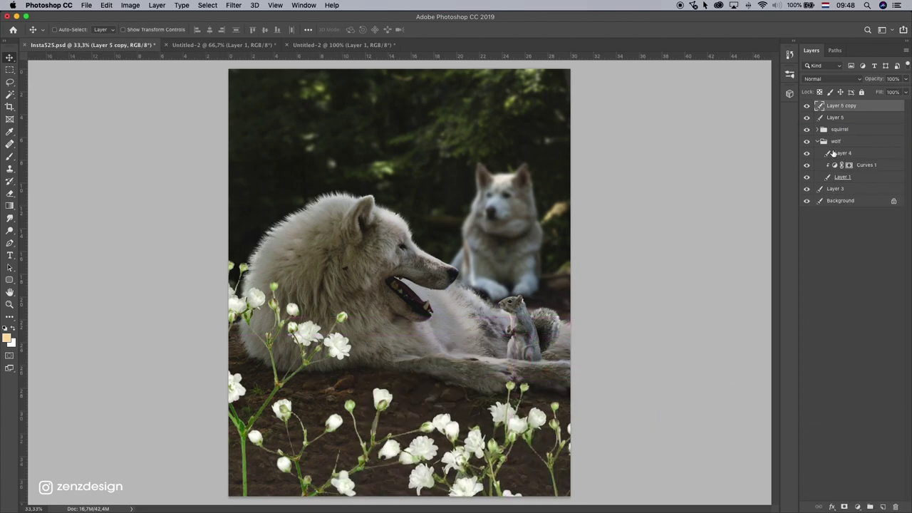
Merge the two flower layers into one and compare the composite with the merged layer hidden.
{"action": "left_click", "coordinate": [853, 119]}
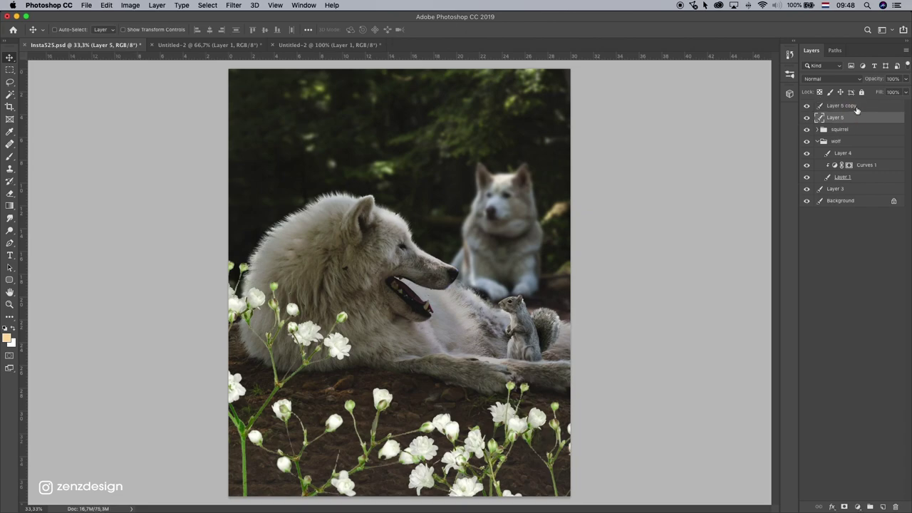
{"action": "left_click", "coordinate": [859, 107], "text": "shift"}
{"action": "key", "text": "super+e"}
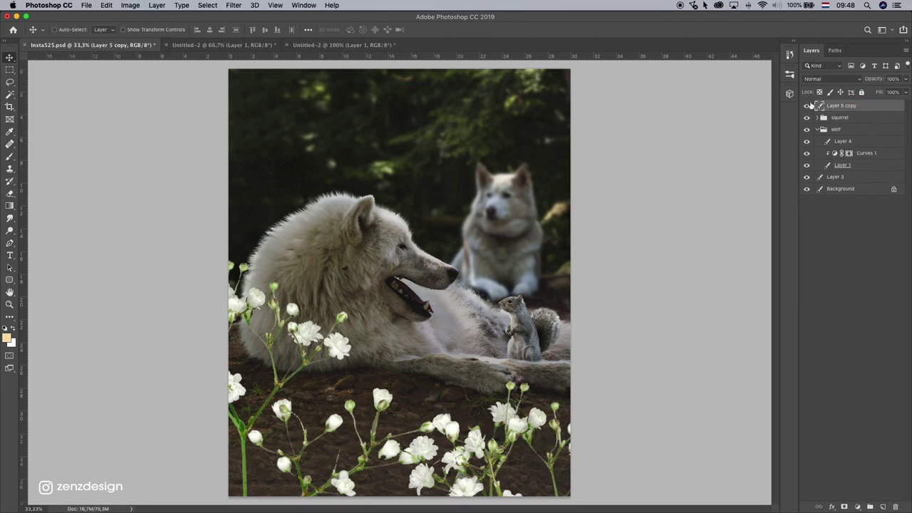
{"action": "left_click", "coordinate": [807, 105]}
{"action": "left_click", "coordinate": [807, 105]}
Apply a Gaussian Blur with an 88.4 px radius to the merged flower layer.
{"action": "left_click", "coordinate": [234, 5]}
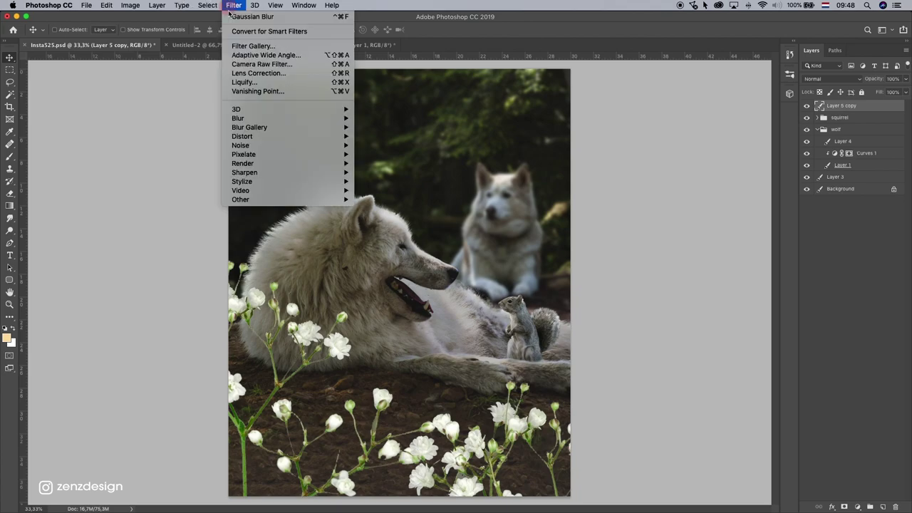
{"action": "mouse_move", "coordinate": [300, 119]}
{"action": "left_click", "coordinate": [394, 155]}
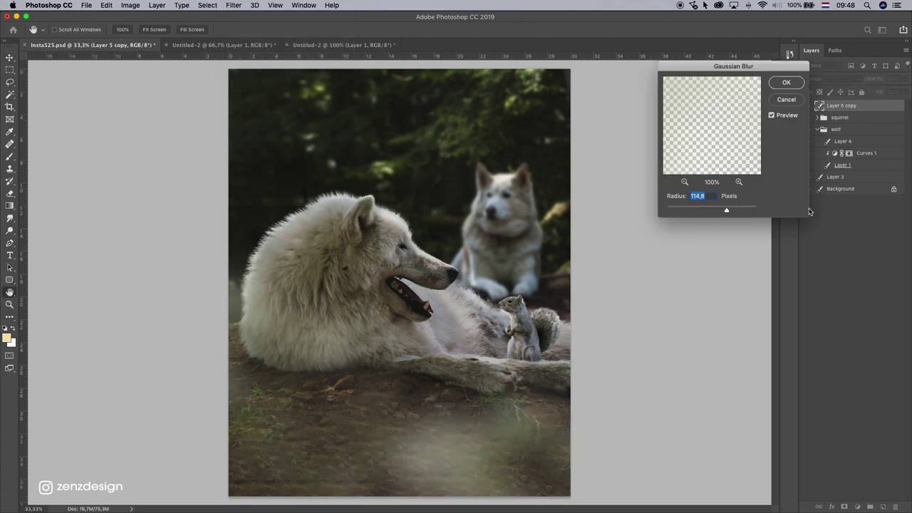
{"action": "left_click_drag", "start_coordinate": [719, 210], "coordinate": [728, 211]}
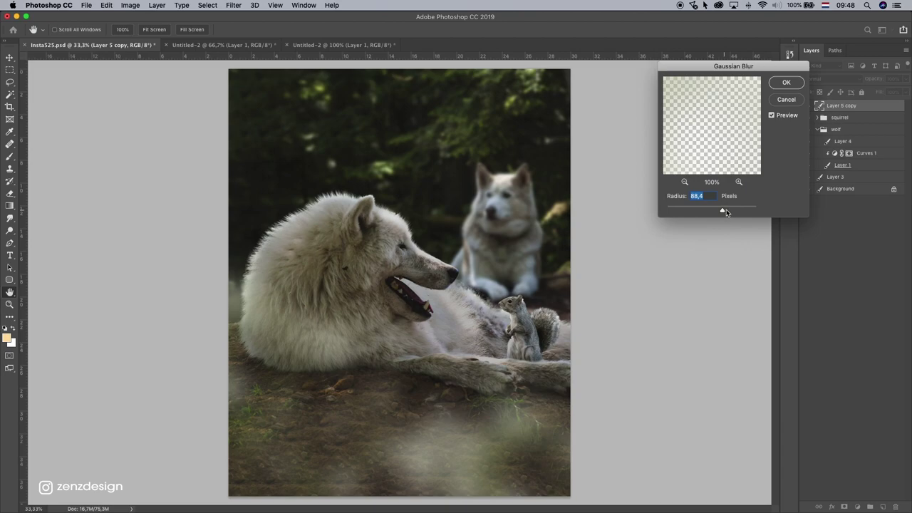
{"action": "left_click", "coordinate": [787, 83]}
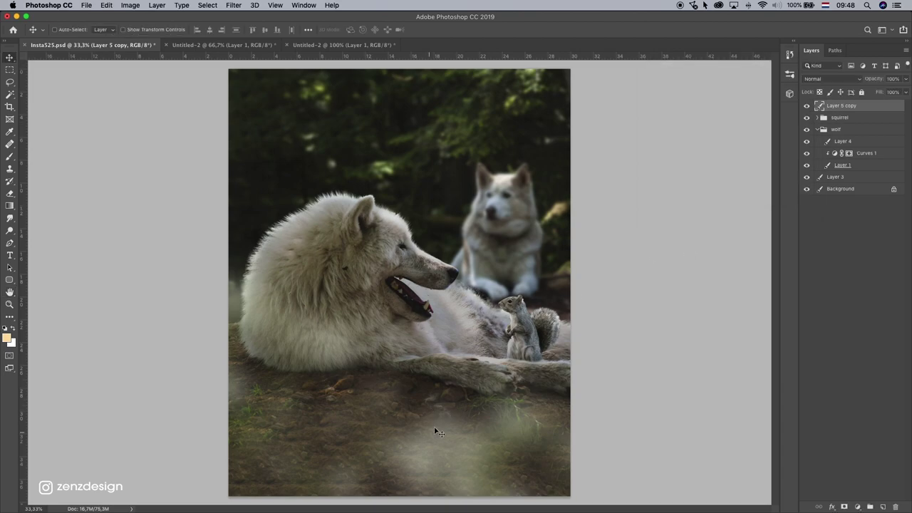
{"action": "left_click", "coordinate": [347, 442]}
Copy the entire green leaf branch cutout from its document and paste it into Insta525.psd above the blurred flowers.
{"action": "left_click", "coordinate": [204, 44]}
{"action": "key", "text": "super+a"}
{"action": "key", "text": "super+c"}
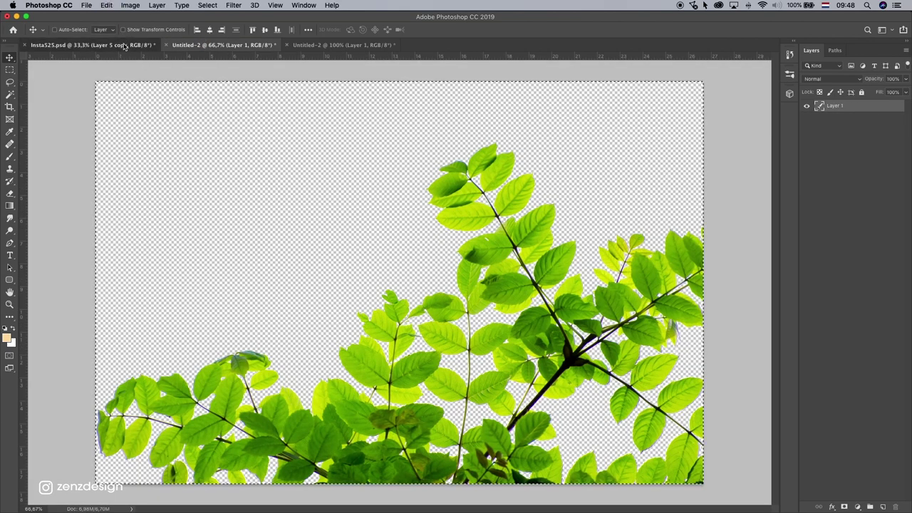
{"action": "left_click", "coordinate": [124, 45]}
{"action": "key", "text": "super+v"}
{"action": "key", "text": "super+v"}
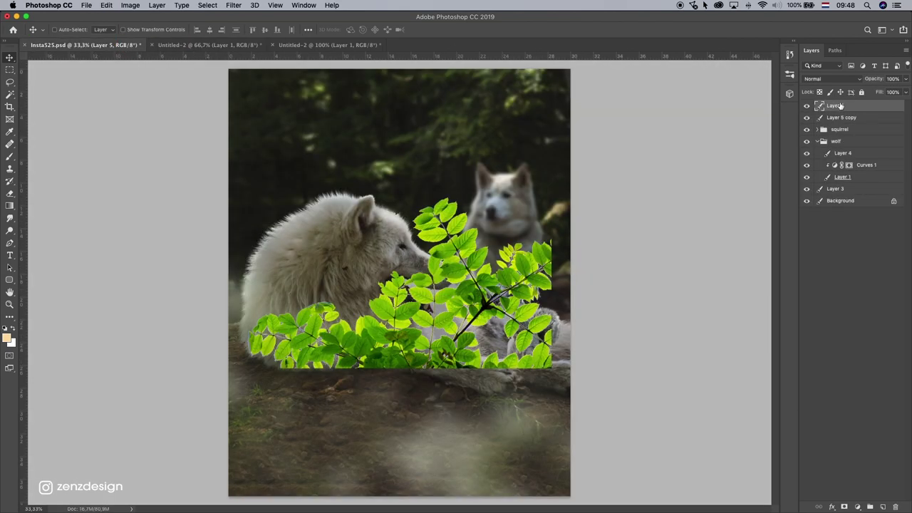
Scale the leaf branches to about 124% and lower them toward the bottom of the canvas.
{"action": "key", "text": "super+t"}
{"action": "left_click_drag", "start_coordinate": [550, 198], "coordinate": [583, 173]}
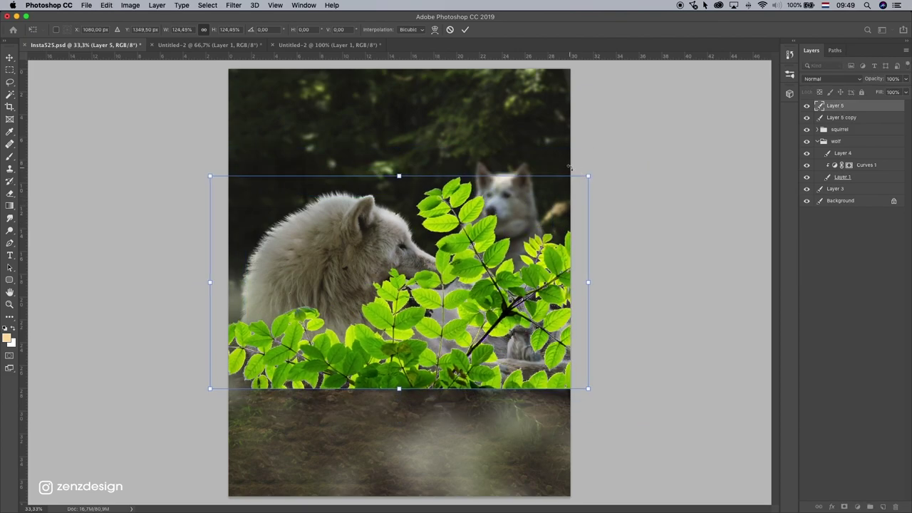
{"action": "key", "text": "Return"}
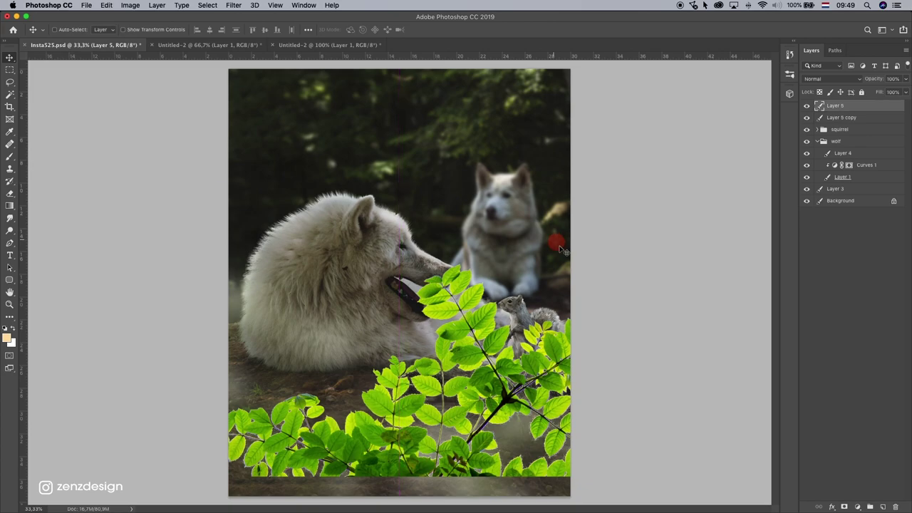
Flip the leaf branches horizontally and move them down until their cut lower edge meets the bottom of the canvas.
{"action": "left_click", "coordinate": [157, 5]}
{"action": "mouse_move", "coordinate": [107, 5]}
{"action": "mouse_move", "coordinate": [176, 292]}
{"action": "mouse_move", "coordinate": [122, 226]}
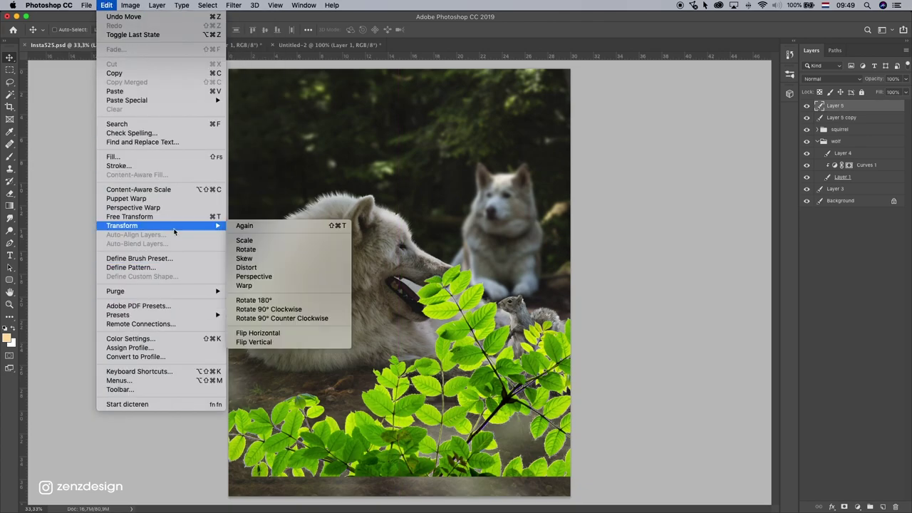
{"action": "left_click", "coordinate": [285, 333]}
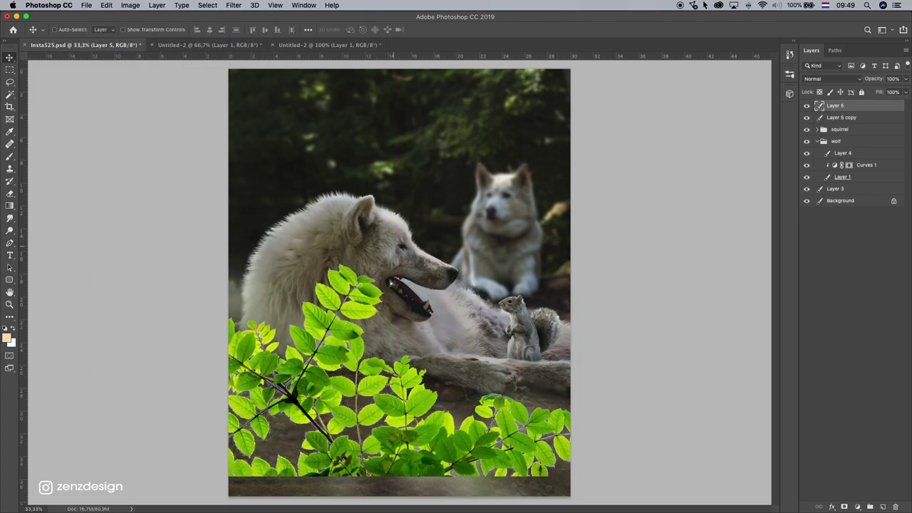
{"action": "left_click_drag", "start_coordinate": [390, 282], "coordinate": [387, 312]}
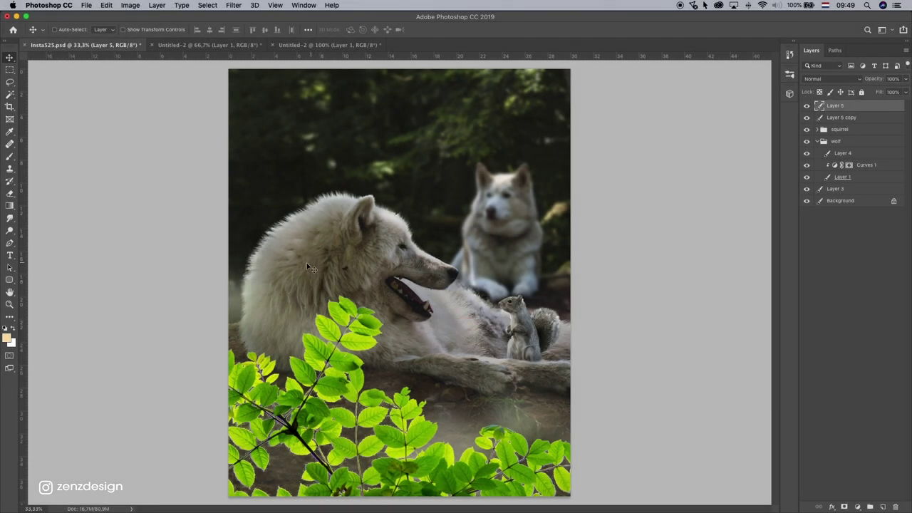
Shift the leaf branches slightly left and scale them up to about 110% from their center.
{"action": "left_click_drag", "start_coordinate": [307, 265], "coordinate": [308, 267]}
{"action": "key", "text": "ctrl+t"}
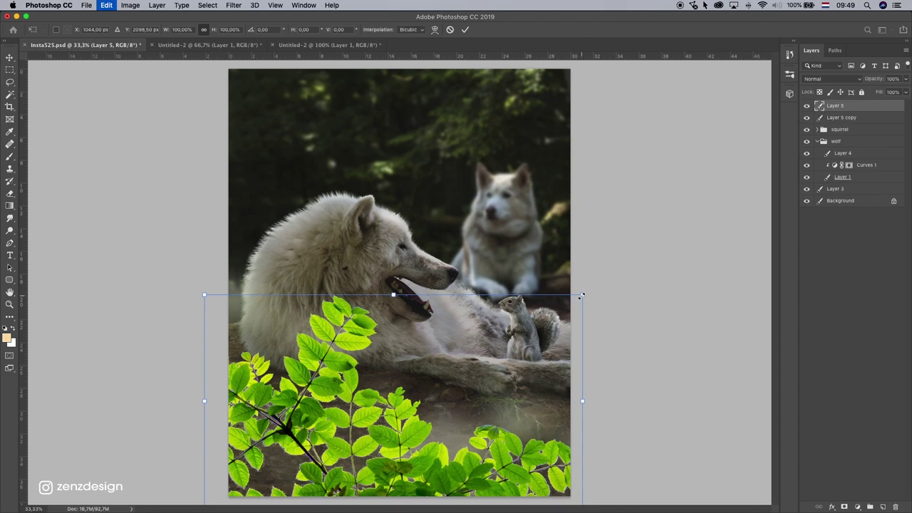
{"action": "left_click_drag", "start_coordinate": [579, 291], "coordinate": [596, 271]}
{"action": "left_click_drag", "start_coordinate": [525, 334], "coordinate": [525, 322]}
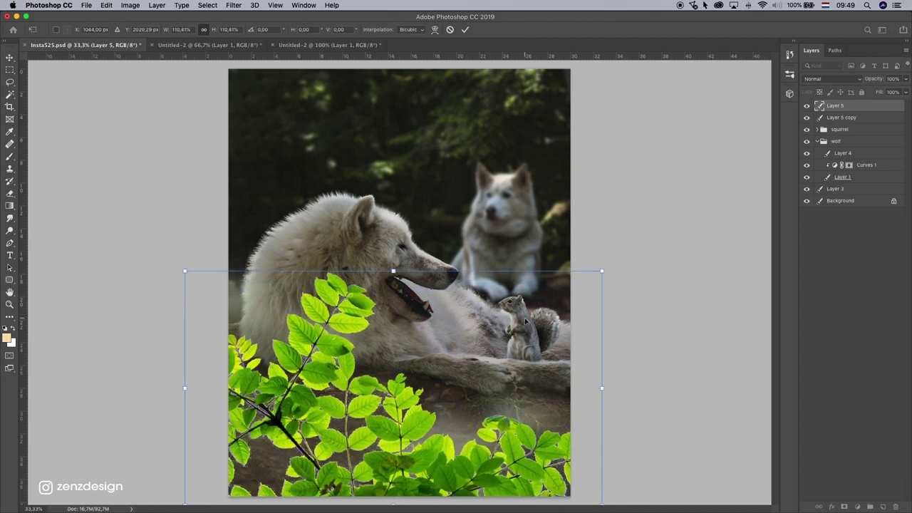
{"action": "key", "text": "Return"}
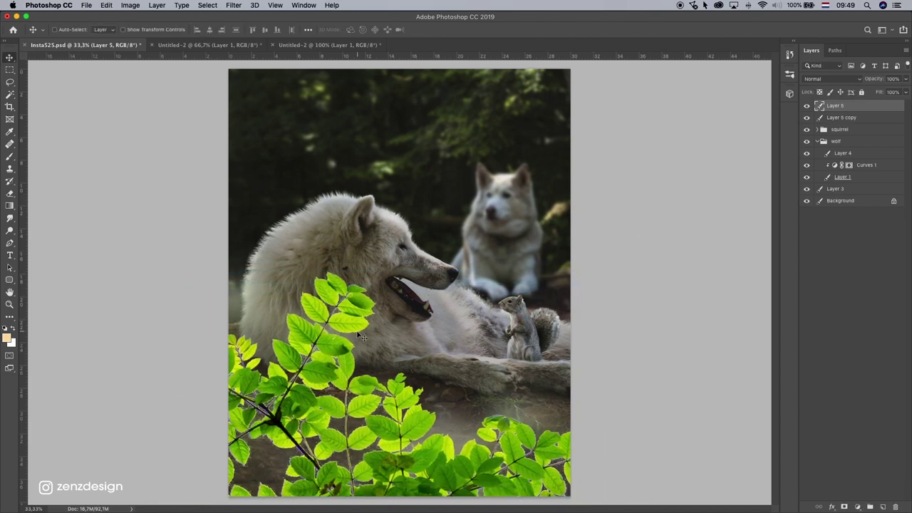
Reduce the leaf branches' saturation to -66 and darken them with a Levels black input of 62.
{"action": "key", "text": "super+u"}
{"action": "left_click_drag", "start_coordinate": [662, 258], "coordinate": [632, 258]}
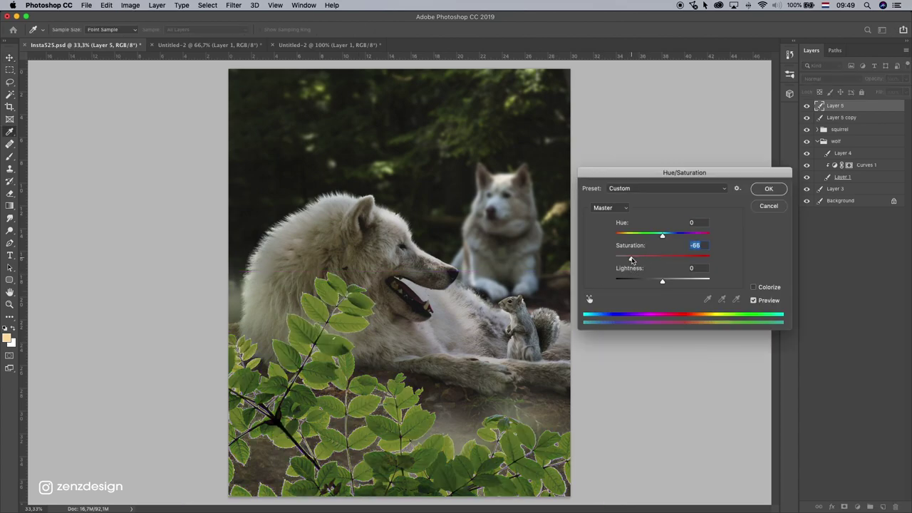
{"action": "key", "text": "Return"}
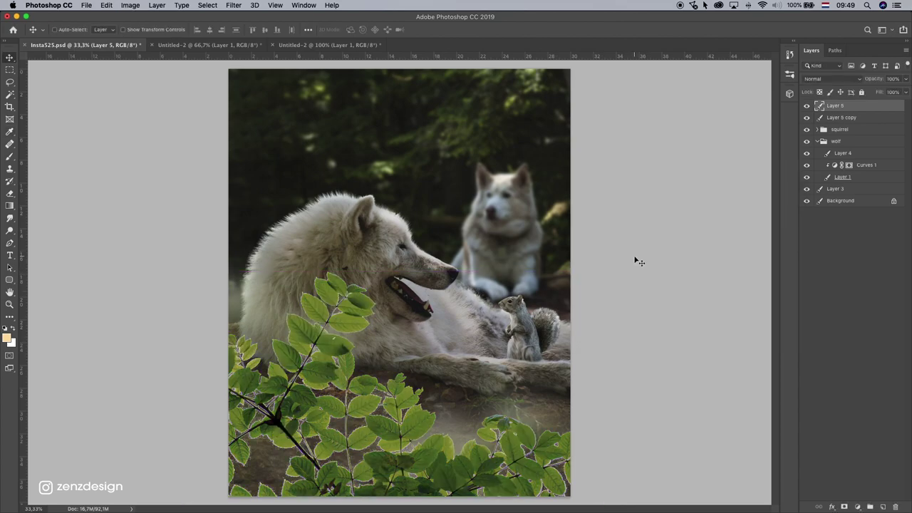
{"action": "key", "text": "super+l"}
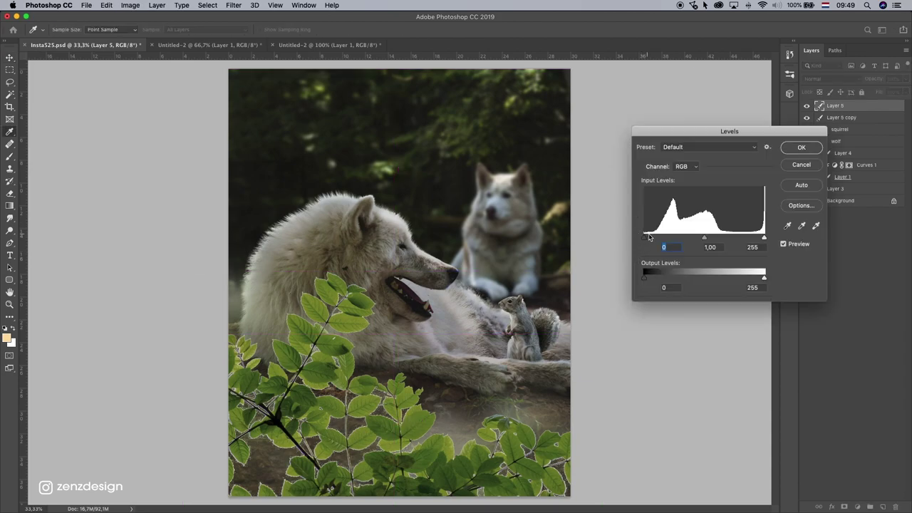
{"action": "left_click_drag", "start_coordinate": [650, 238], "coordinate": [675, 239]}
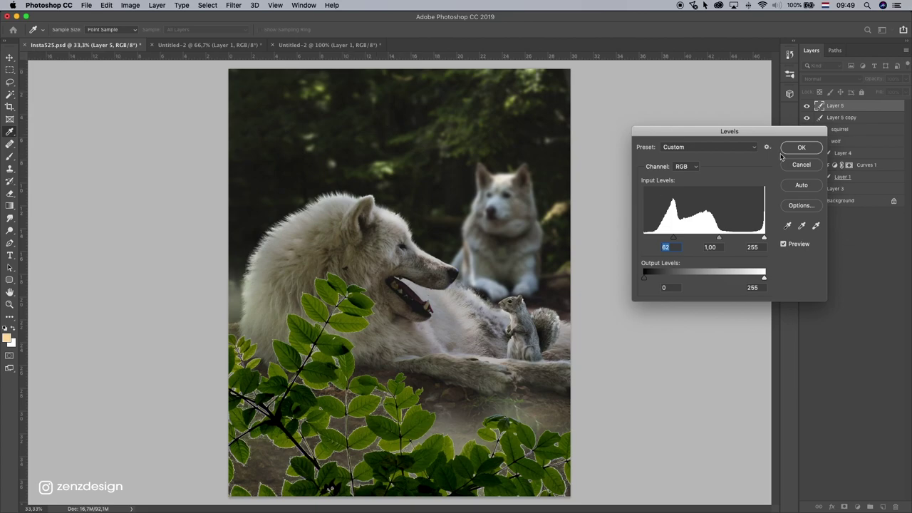
{"action": "key", "text": "Return"}
Apply a Gaussian Blur of about 88 px to the leaf branches and move them slightly lower and to the left.
{"action": "left_click", "coordinate": [234, 5]}
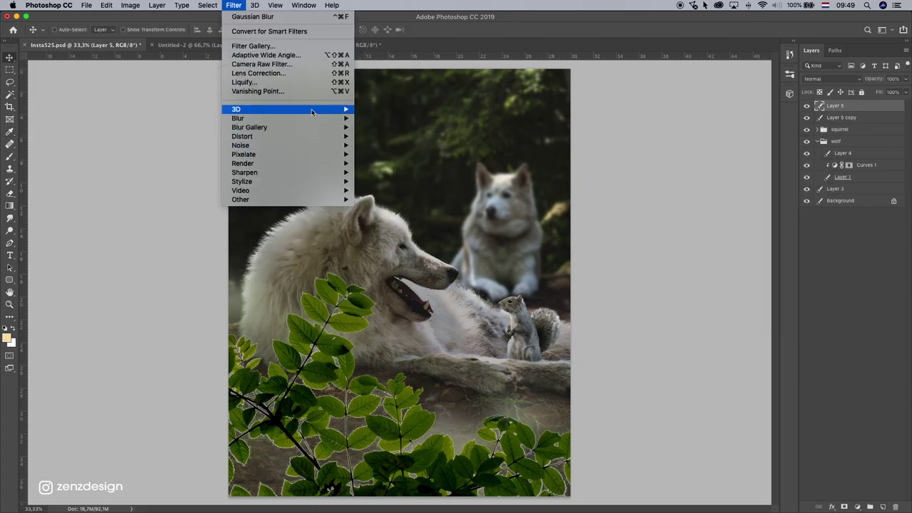
{"action": "mouse_move", "coordinate": [315, 118]}
{"action": "left_click", "coordinate": [413, 158]}
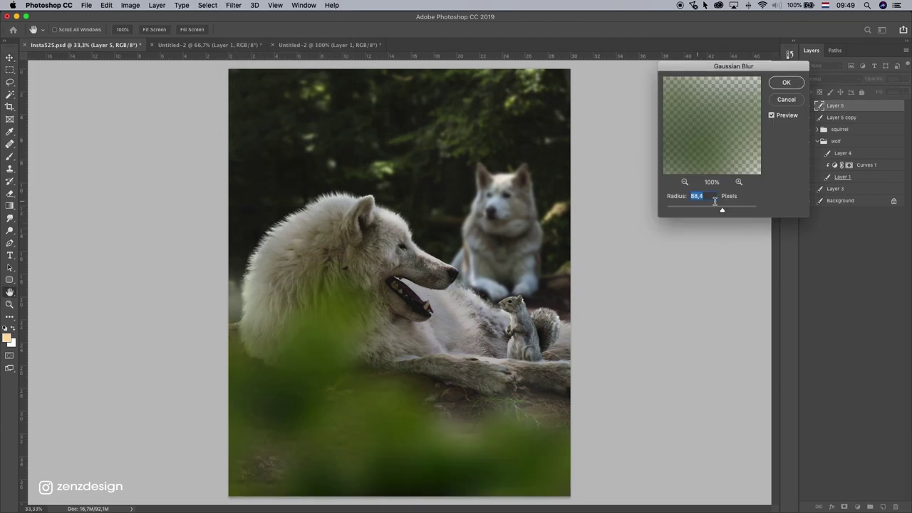
{"action": "left_click_drag", "start_coordinate": [724, 212], "coordinate": [723, 212]}
{"action": "left_click", "coordinate": [785, 82]}
{"action": "left_click_drag", "start_coordinate": [364, 317], "coordinate": [350, 359]}
Shift the blurred leaves' hue to -19 and reduce their saturation to -68.
{"action": "key", "text": "super"}
{"action": "key", "text": "super+u"}
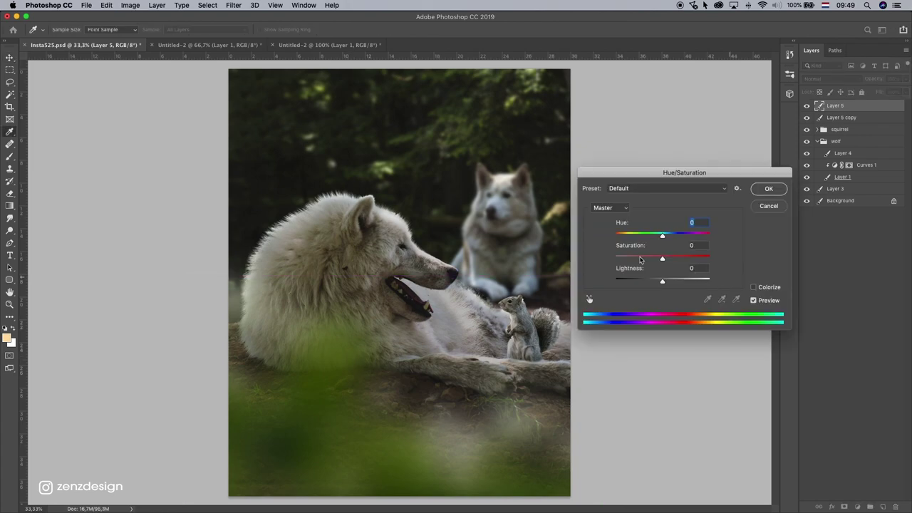
{"action": "left_click_drag", "start_coordinate": [651, 261], "coordinate": [630, 259]}
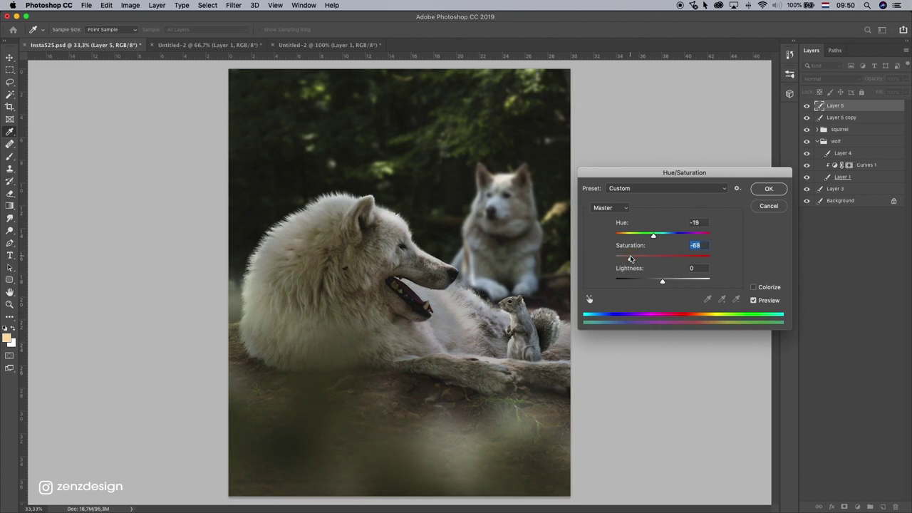
{"action": "key", "text": "Return"}
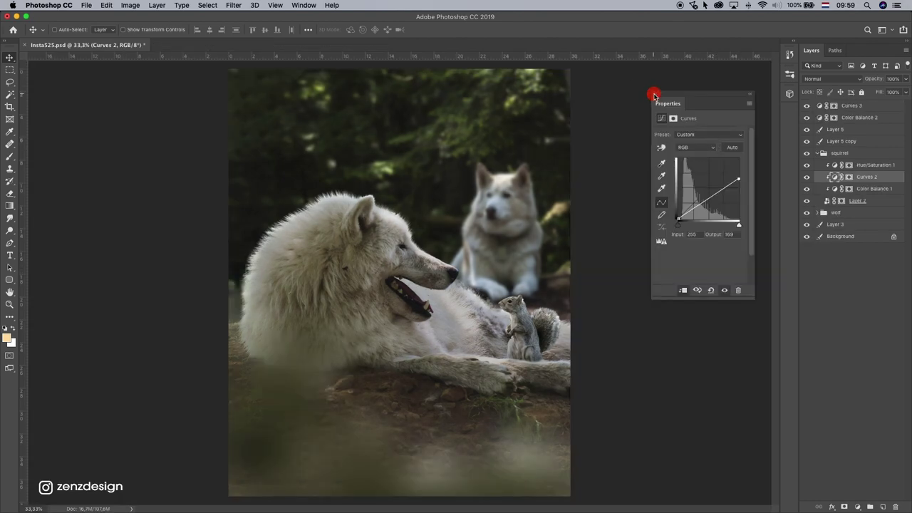
Add a new layer above Curves 3 and paint a single soft, light orange glow with a 700 px brush.
{"action": "left_click", "coordinate": [657, 94]}
{"action": "left_click", "coordinate": [857, 109]}
{"action": "left_click", "coordinate": [880, 506]}
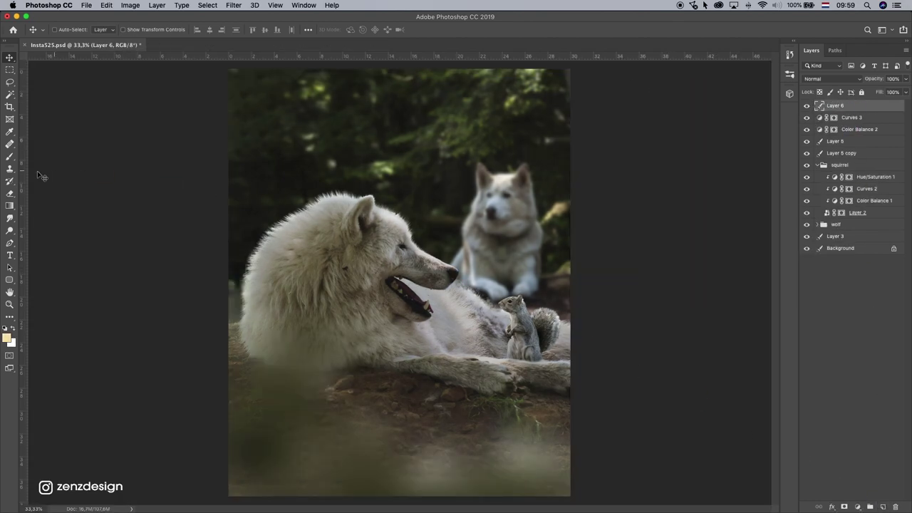
{"action": "key", "text": "b"}
{"action": "left_click", "coordinate": [390, 191]}
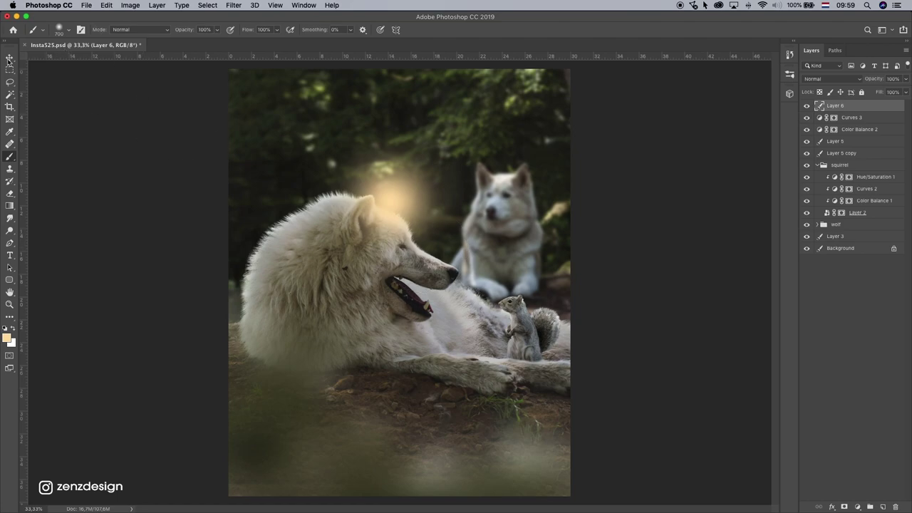
{"action": "left_click_drag", "start_coordinate": [373, 122], "coordinate": [246, 75]}
{"action": "key", "text": "super+z"}
Enlarge the orange glow and place it at the canvas's upper edge, spilling over the dark forest background.
{"action": "left_click", "coordinate": [10, 57]}
{"action": "left_click_drag", "start_coordinate": [457, 278], "coordinate": [559, 286]}
{"action": "key", "text": "super+t"}
{"action": "left_click_drag", "start_coordinate": [428, 186], "coordinate": [453, 144]}
{"action": "key", "text": "Return"}
{"action": "key", "text": "Return"}
Raise the glow's lightness to +49 and shift it slightly left along the canvas's upper edge.
{"action": "key", "text": "super+u"}
{"action": "left_click", "coordinate": [686, 280]}
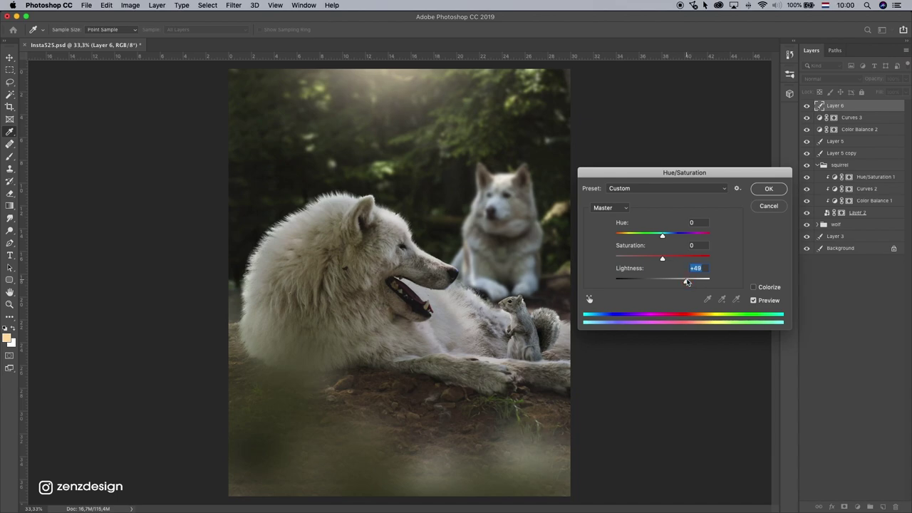
{"action": "key", "text": "Return"}
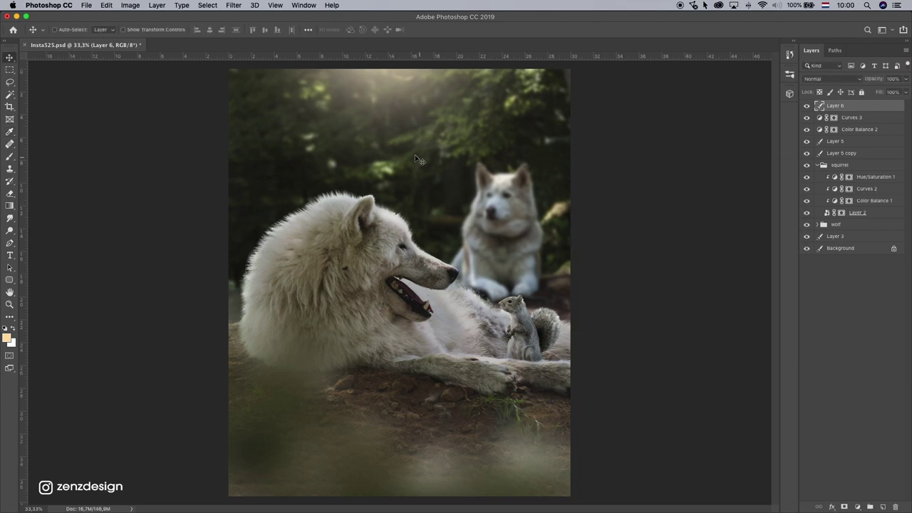
{"action": "mouse_move", "coordinate": [414, 154]}
{"action": "left_mouse_down"}
{"action": "mouse_move", "coordinate": [376, 121]}
{"action": "mouse_move", "coordinate": [422, 160]}
{"action": "mouse_move", "coordinate": [402, 154]}
{"action": "left_mouse_up"}
Set the area around the canvas to black and reposition the glow along the image's upper edge.
{"action": "right_click", "coordinate": [623, 124]}
{"action": "left_click", "coordinate": [645, 136]}
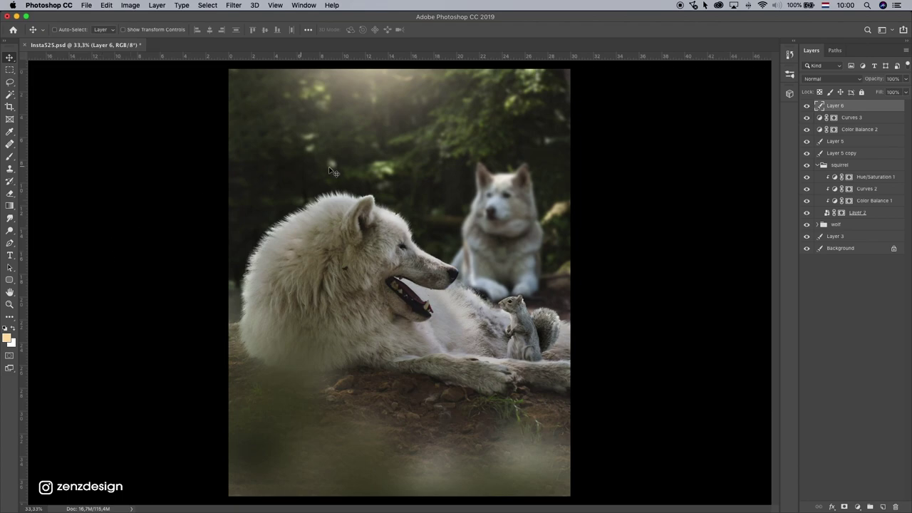
{"action": "left_click_drag", "start_coordinate": [409, 127], "coordinate": [443, 143]}
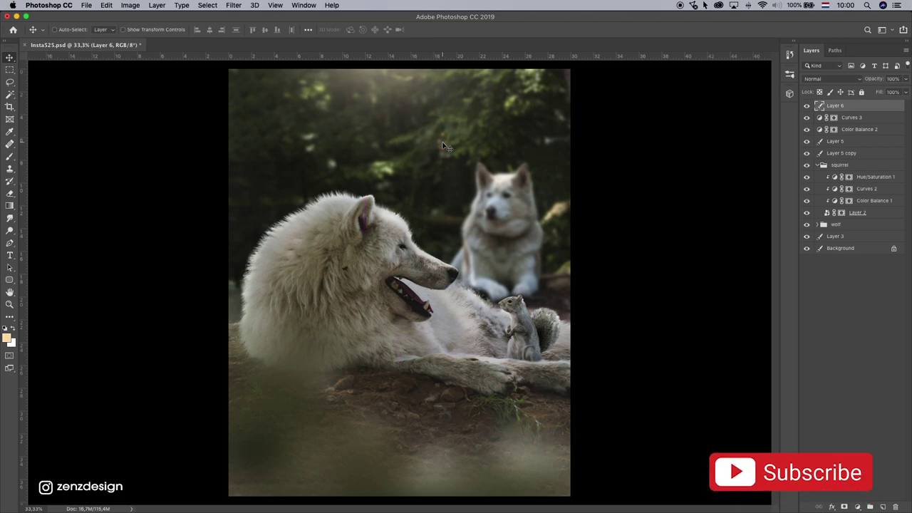